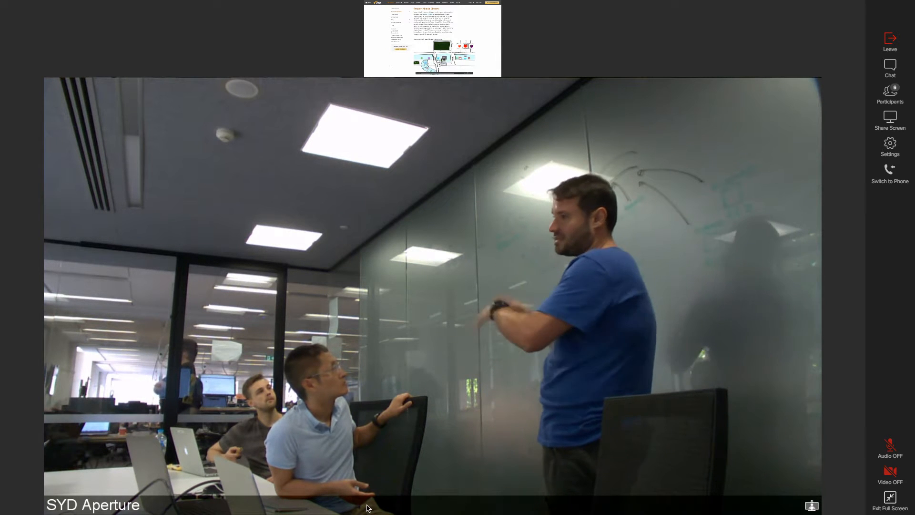
Step: Enlarge the room video to fill the meeting view and shrink it back to show the shared presentation again
mouse_move(375, 492)
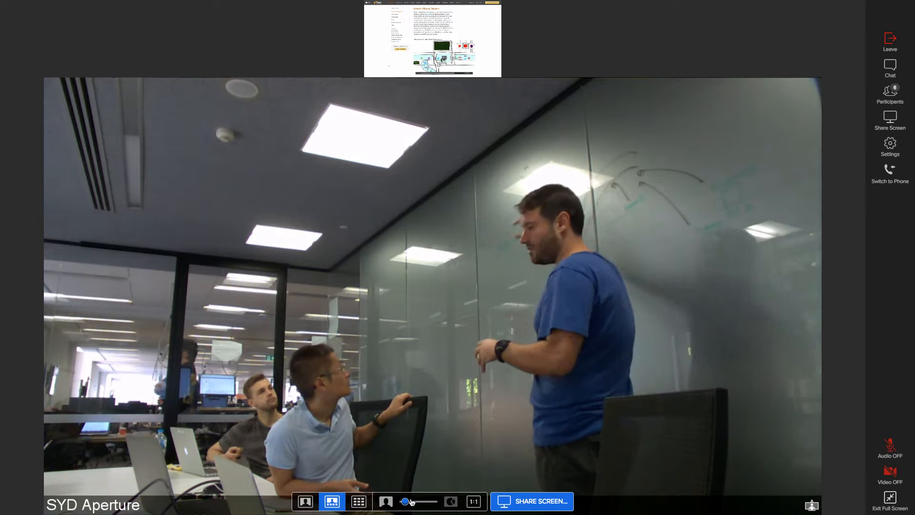
drag(405, 503, 400, 502)
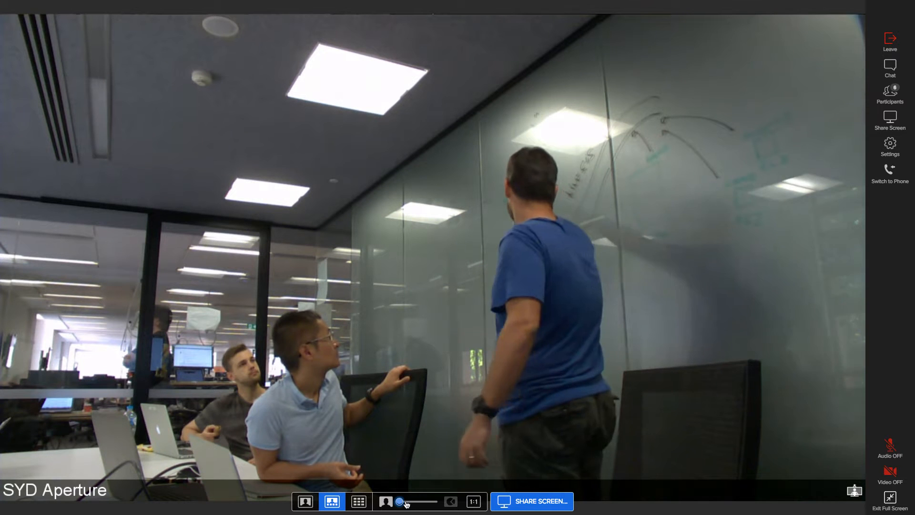
drag(402, 502, 406, 501)
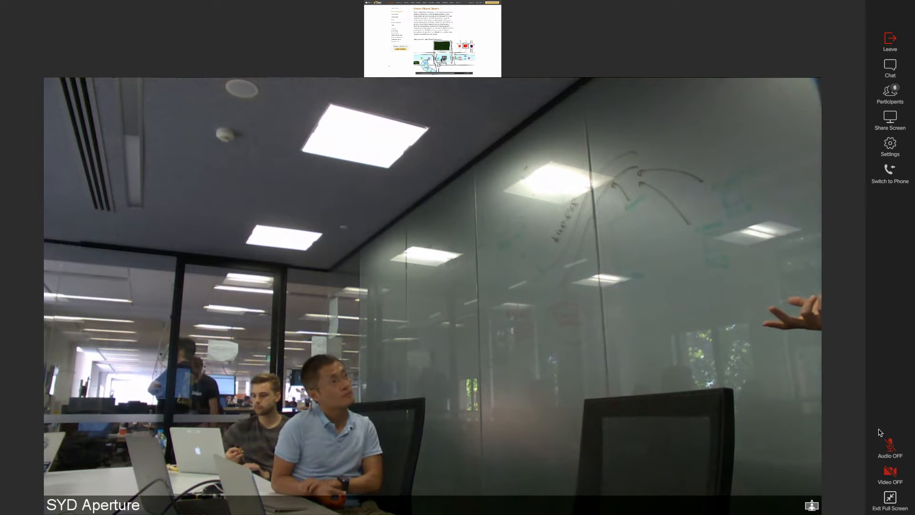
Step: Unmute the meeting microphone and mute it again
click(891, 447)
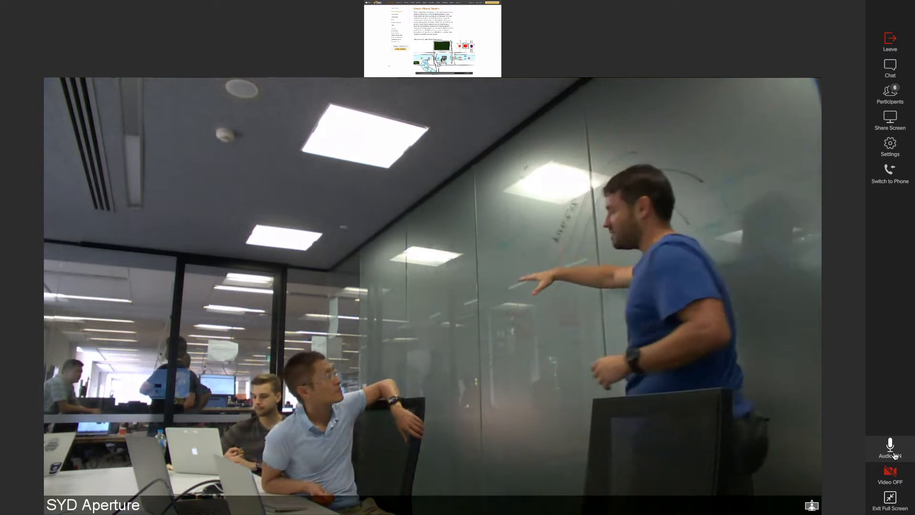
click(894, 455)
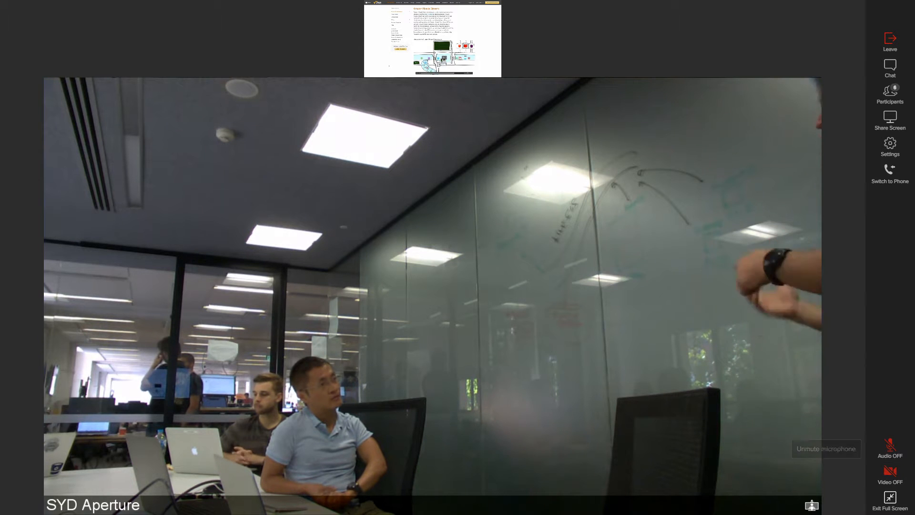
mouse_move(659, 439)
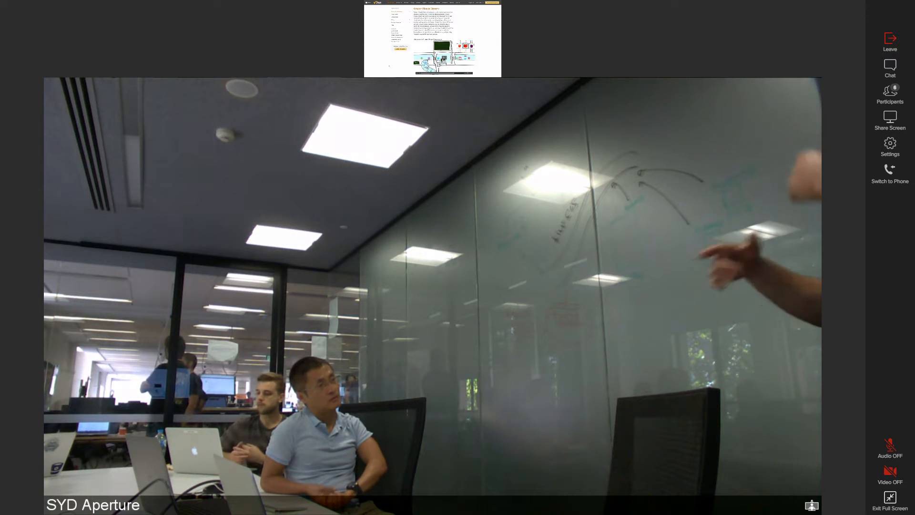
key(ctrl+Left)
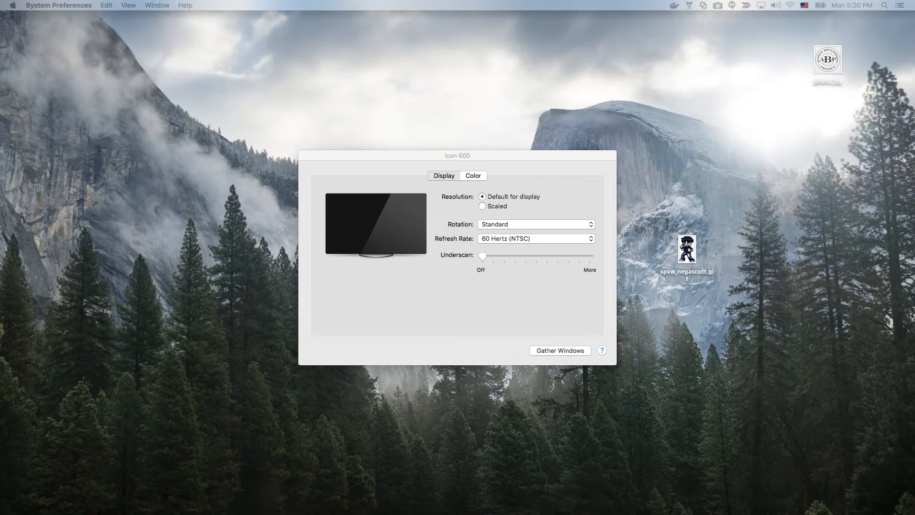
key(ctrl+Right)
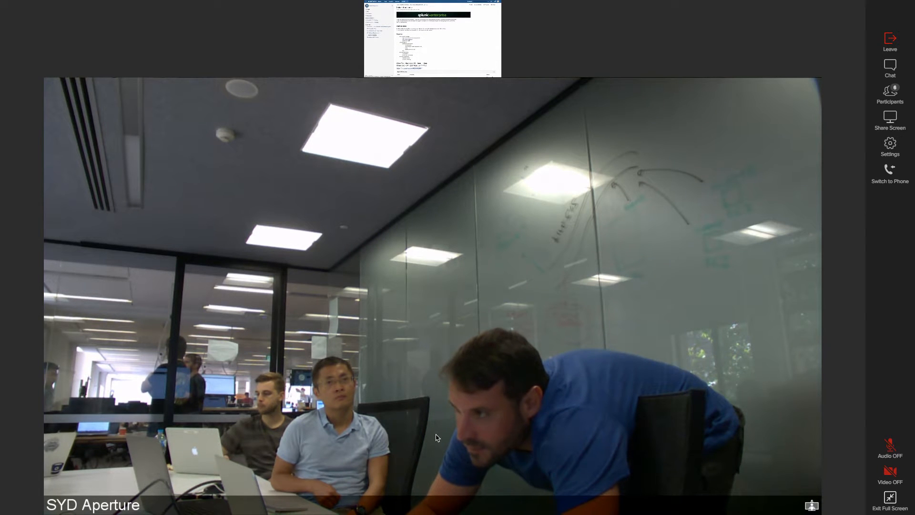
Step: Enlarge the shared presentation to fill the meeting view and examine the Prod and Dev cluster architecture diagram
mouse_move(356, 513)
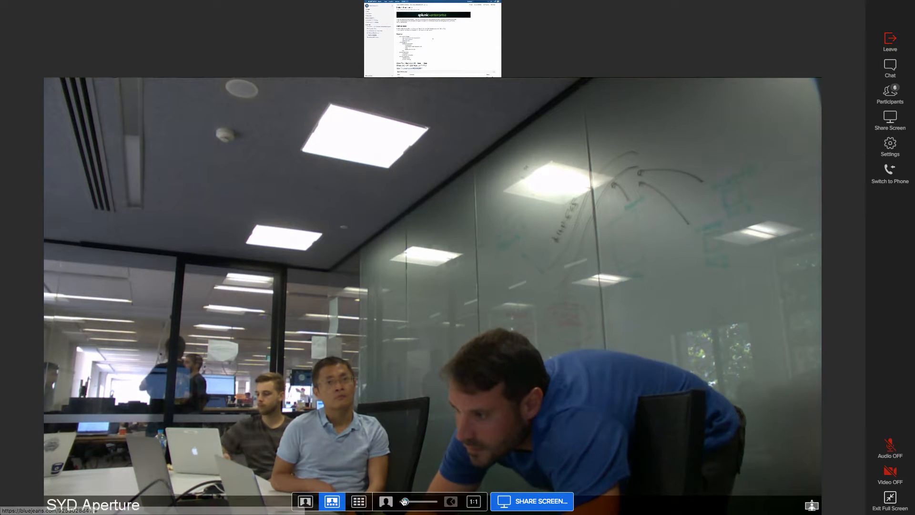
drag(405, 501, 439, 503)
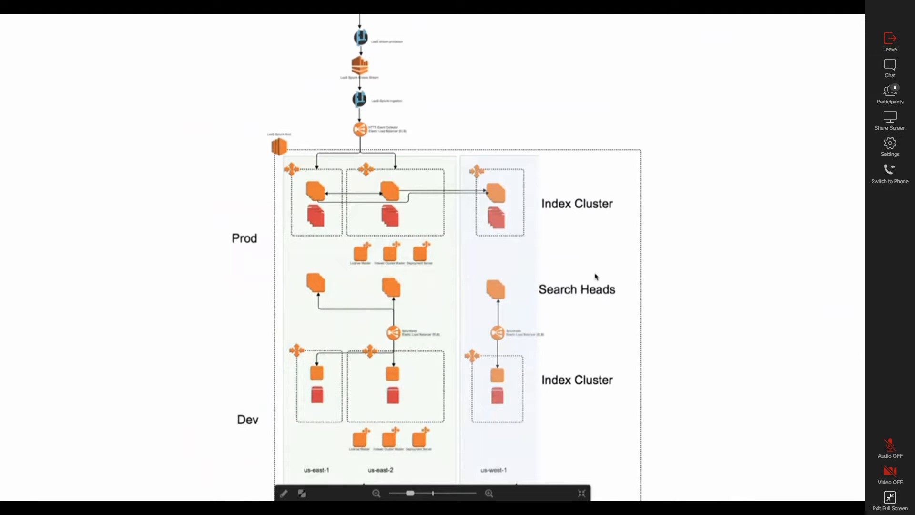
scroll(608, 456, down, 5)
scroll(608, 456, up, 4)
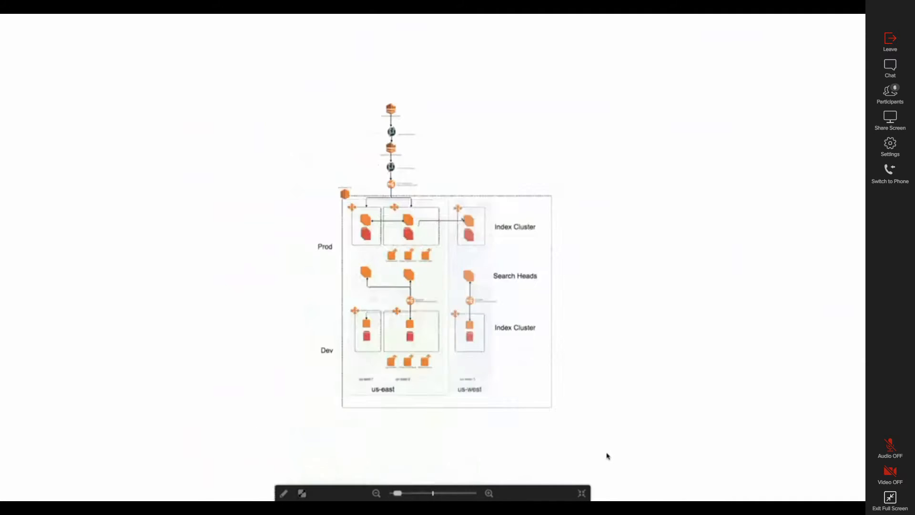
scroll(607, 457, up, 3)
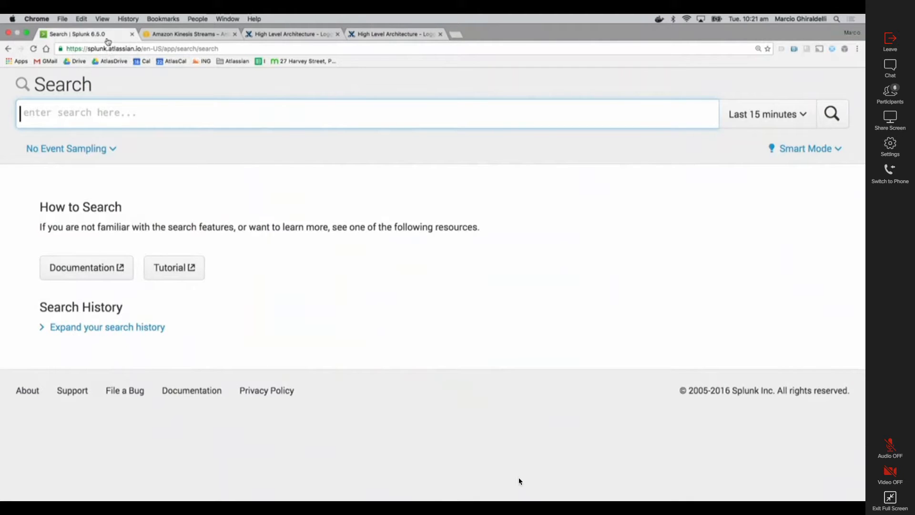
Step: Shrink the shared presentation slightly so the small room video shows beside it
mouse_move(429, 470)
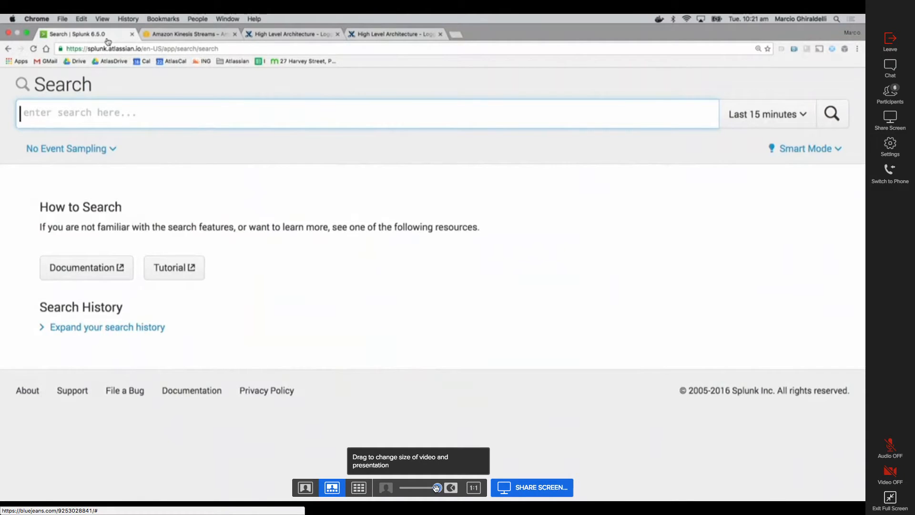
drag(437, 488, 433, 488)
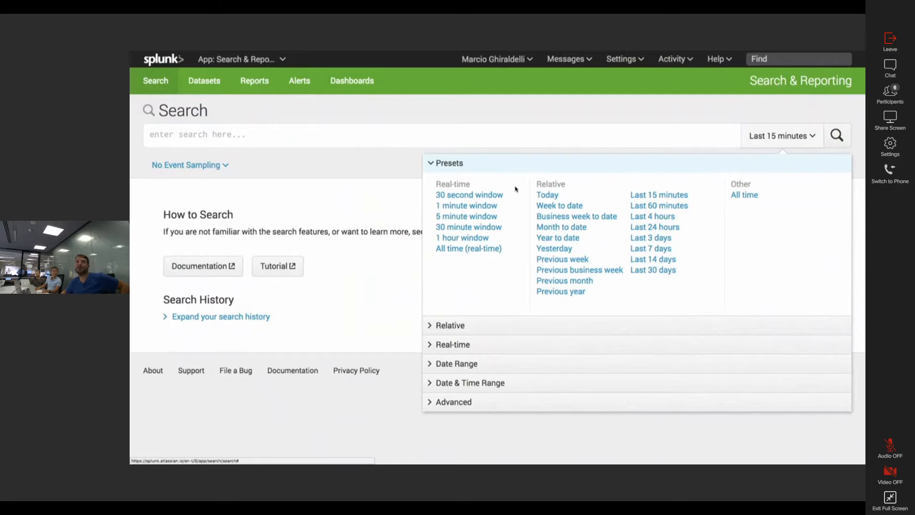
Step: Search for all events with the query * over the last 15 minutes
click(658, 199)
click(432, 140)
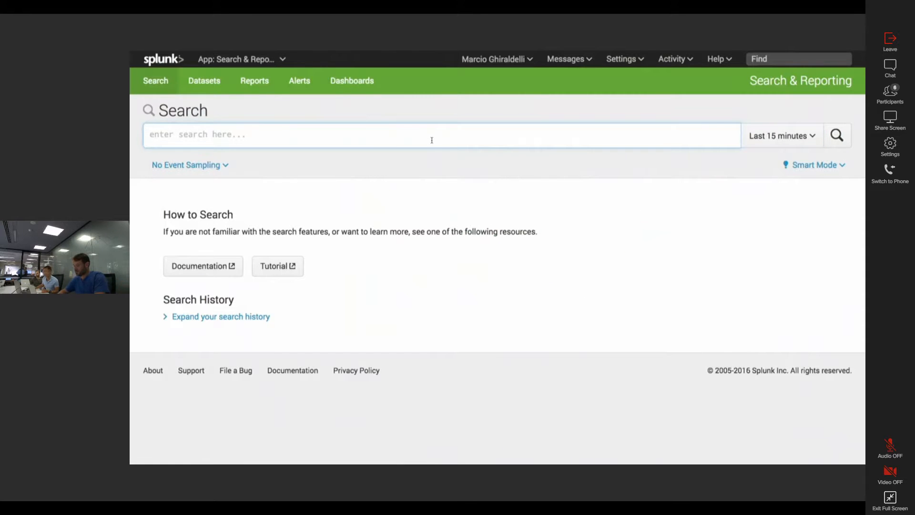
text(*)
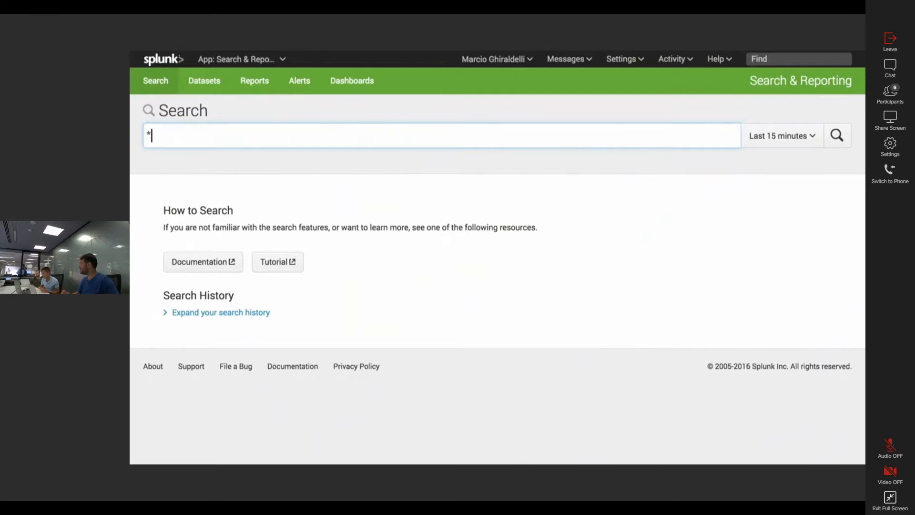
key(Return)
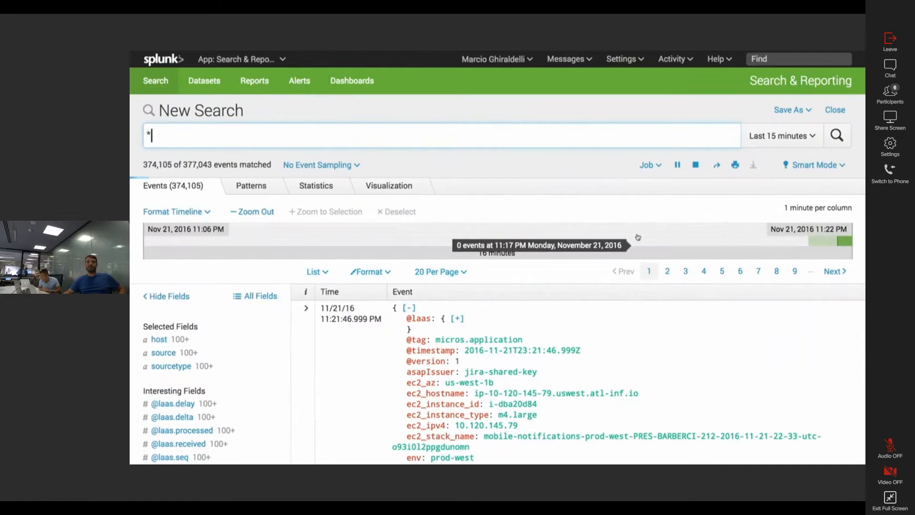
Step: Examine the first event in the results, switching between its syntax-highlighted view and raw text
scroll(638, 237, down, 1)
scroll(638, 237, down, 1)
scroll(637, 237, down, 3)
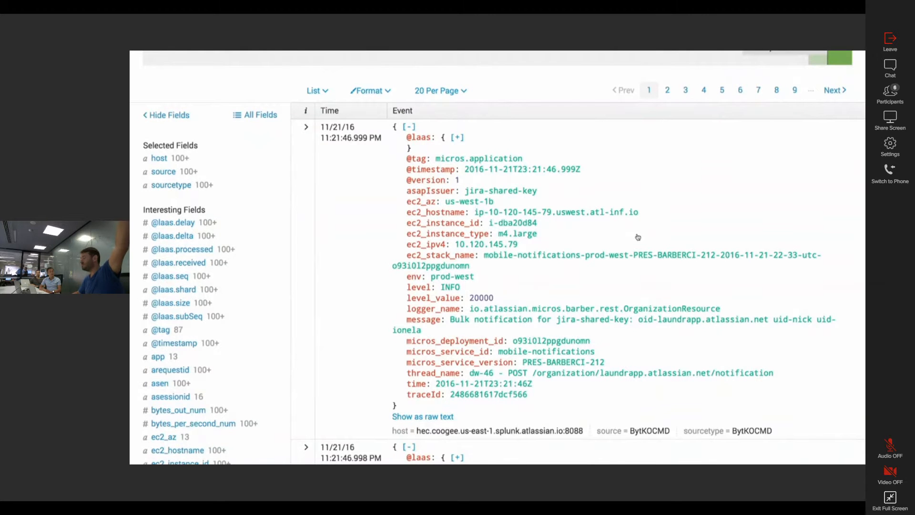
click(447, 417)
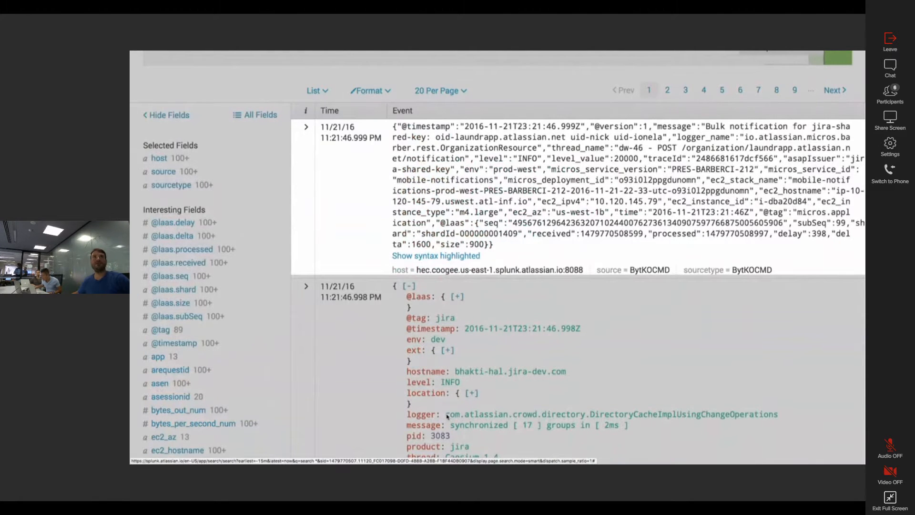
click(452, 256)
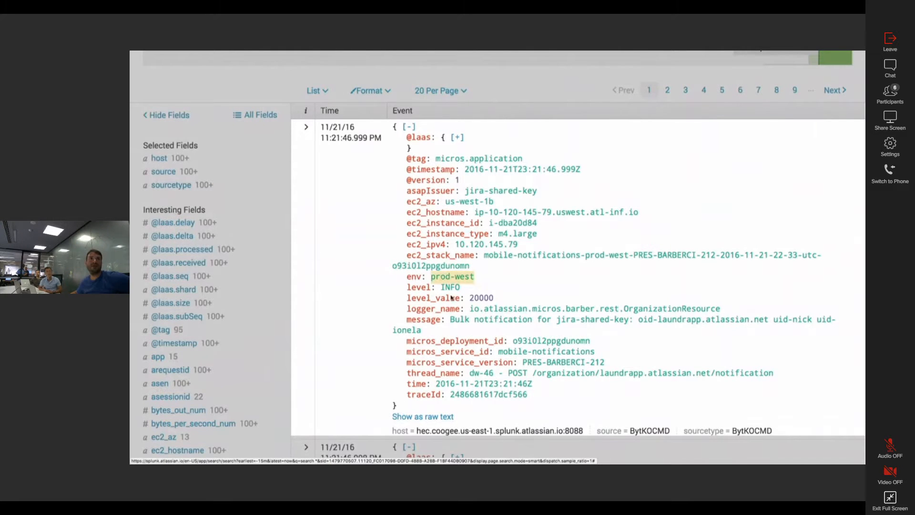
click(439, 418)
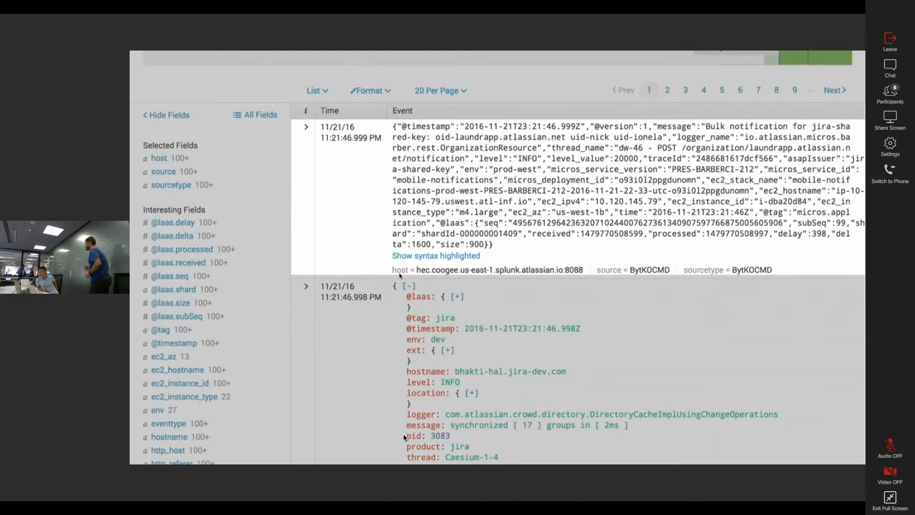
Step: Enlarge the room video below the shared presentation to follow the whiteboard explanation
mouse_move(381, 465)
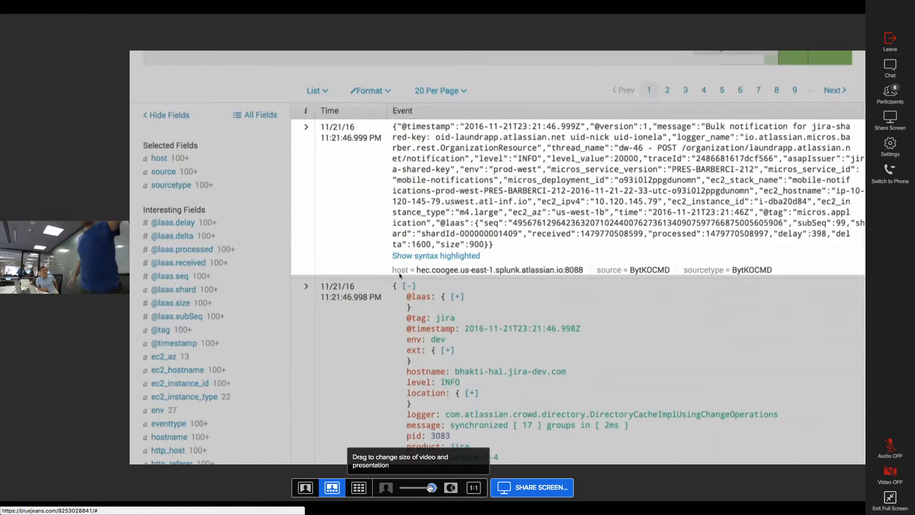
mouse_move(430, 487)
mouse_down()
mouse_move(415, 488)
mouse_move(428, 488)
mouse_up()
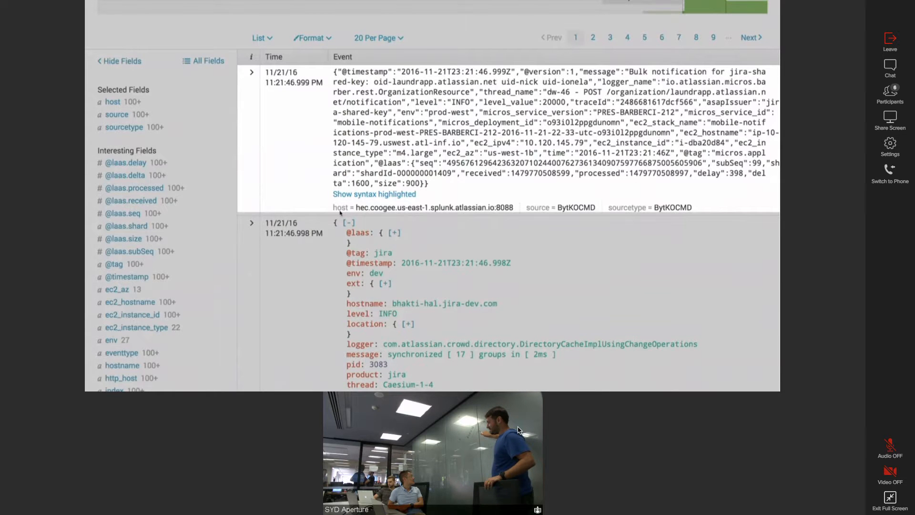
drag(429, 501, 413, 502)
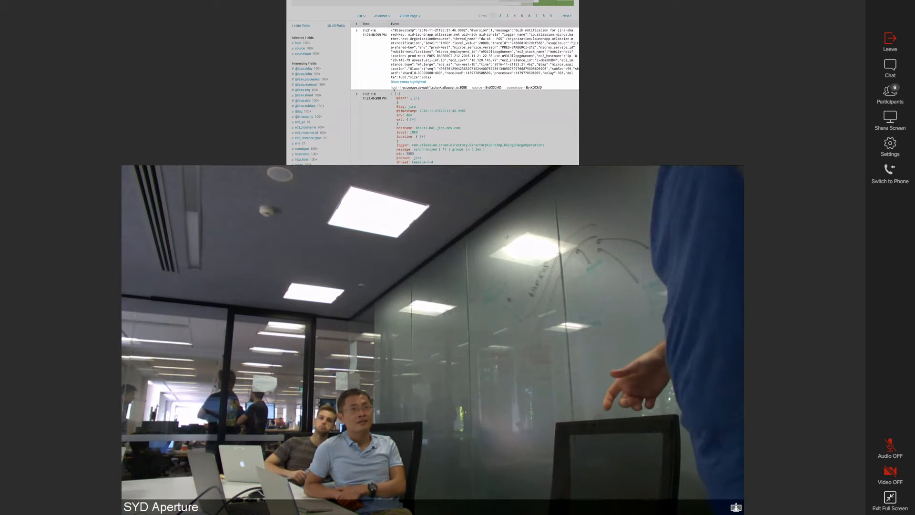
Step: Enlarge the shared presentation and reduce the room video to a small picture below it
mouse_move(409, 504)
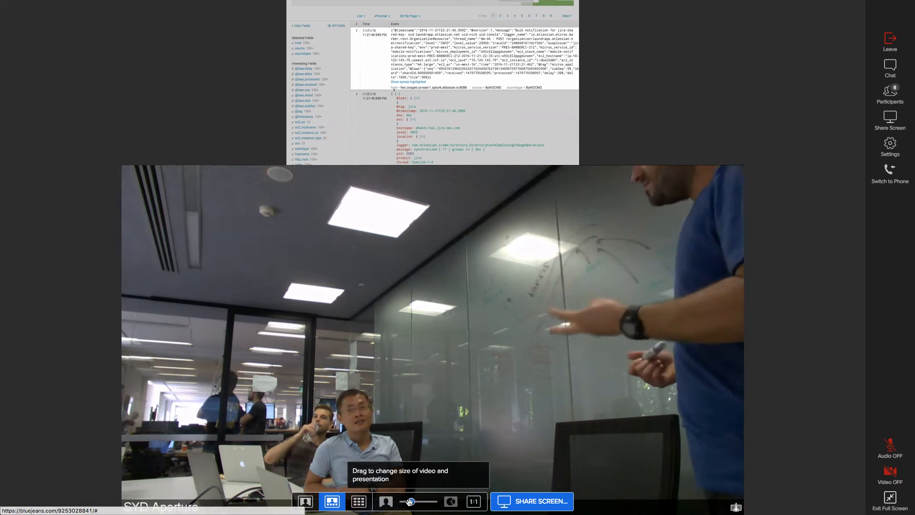
drag(412, 503, 430, 503)
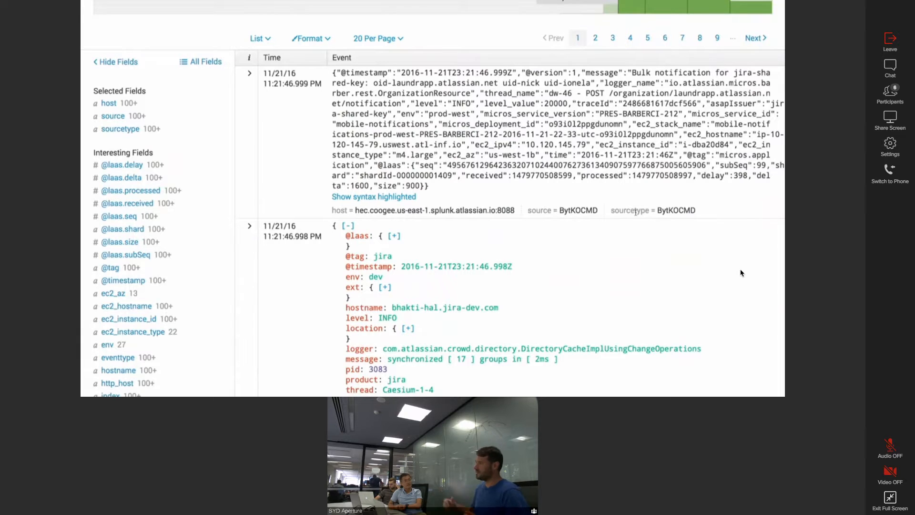
Step: Make the room video larger than the shared presentation again to view the whiteboard
mouse_move(475, 399)
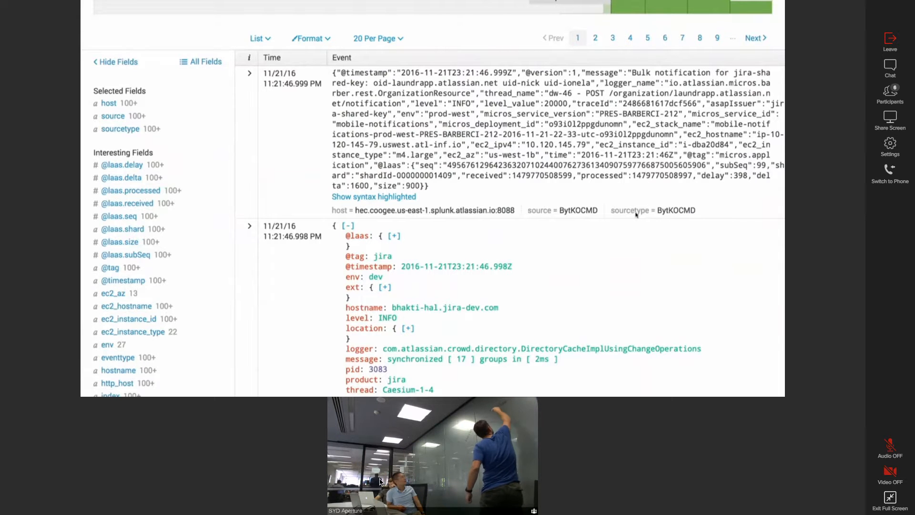
mouse_move(386, 501)
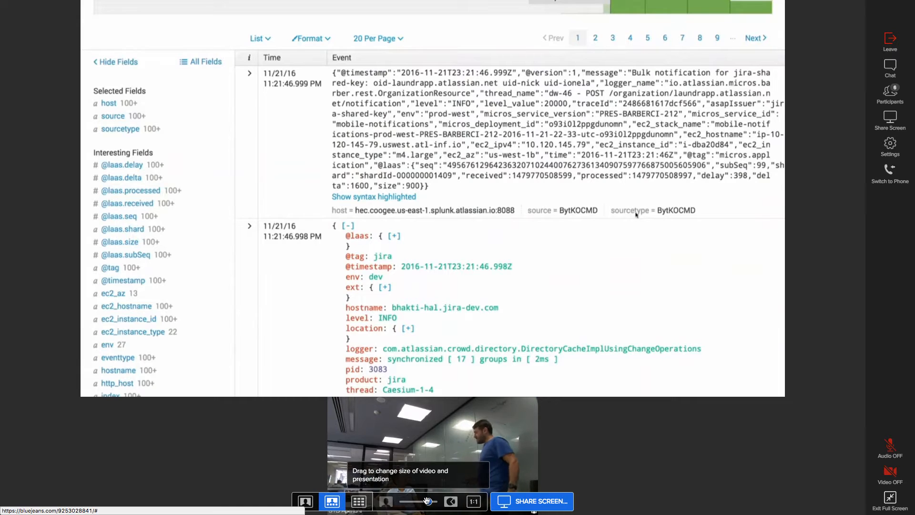
drag(428, 501, 411, 501)
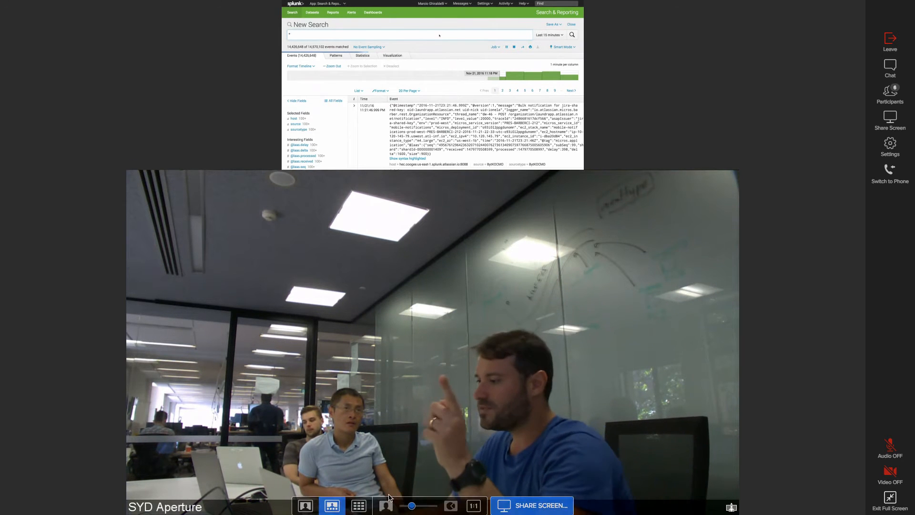
Step: Enlarge the shared presentation over the room video and run the query * | stats count by eventtype
drag(411, 502, 430, 502)
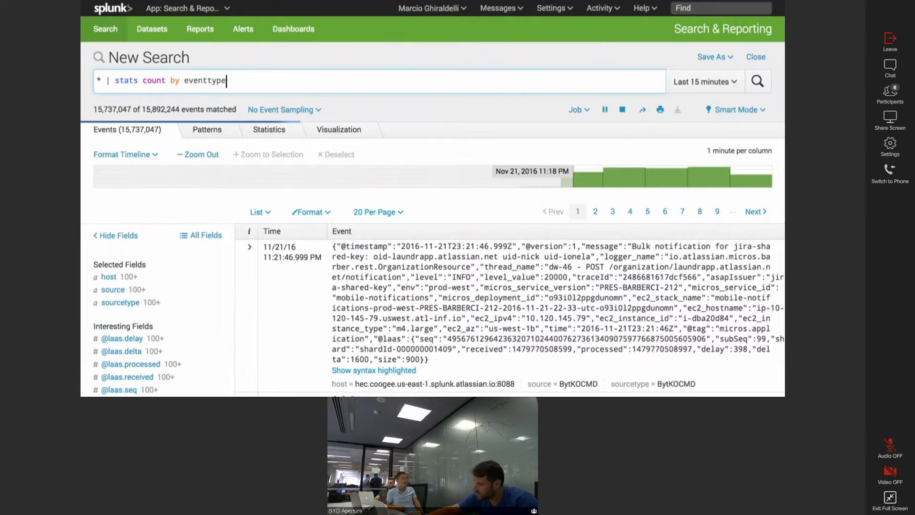
key(Return)
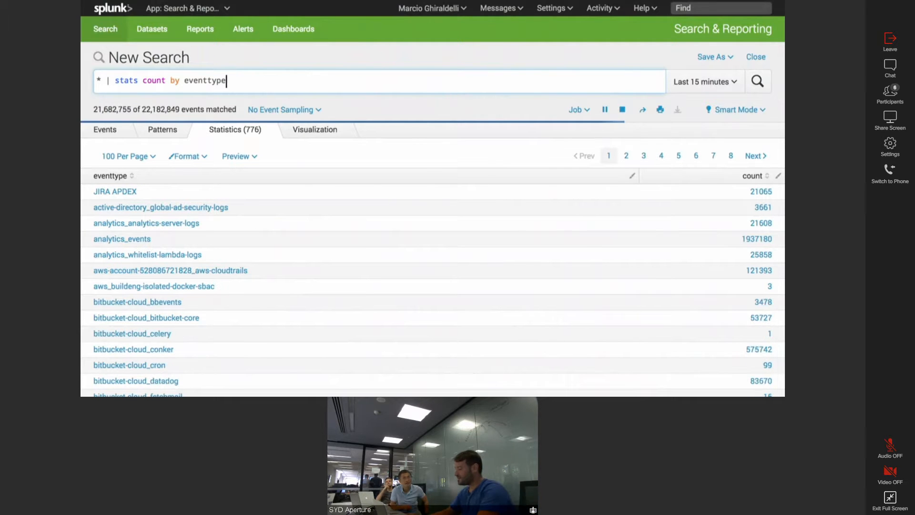
Step: Extend the event type query with the filter | search unicorn
text(| searc)
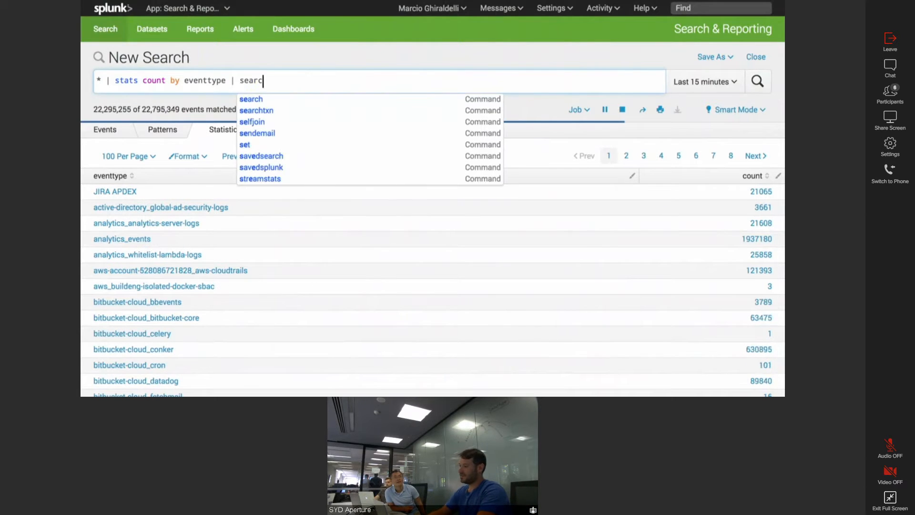
text(h unicorn)
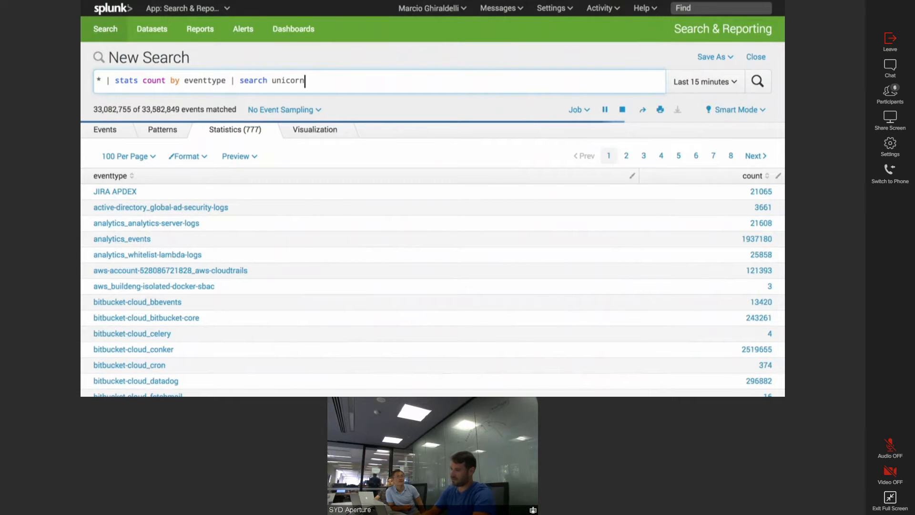
Step: Replace the query with eventtype="*unicorn*" and run the search
key(BackSpace)
key(BackSpace)
key(BackSpace)
key(BackSpace)
key(BackSpace)
key(BackSpace)
key(BackSpace)
key(BackSpace)
key(BackSpace)
key(BackSpace)
key(BackSpace)
key(BackSpace)
key(BackSpace)
key(BackSpace)
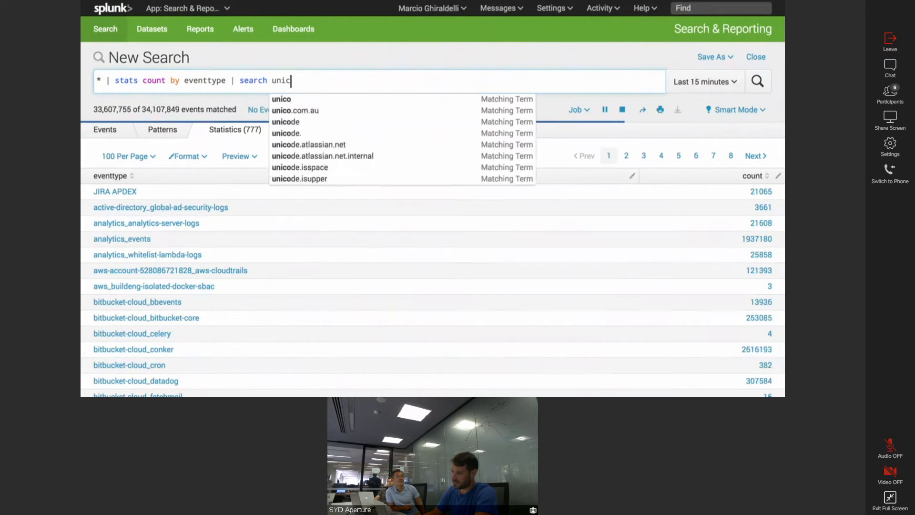
key(BackSpace)
key(BackSpace)
key(BackSpace)
key(BackSpace)
key(BackSpace)
key(BackSpace)
key(BackSpace)
key(BackSpace)
key(BackSpace)
key(BackSpace)
key(BackSpace)
key(BackSpace)
key(BackSpace)
key(BackSpace)
key(BackSpace)
key(BackSpace)
key(BackSpace)
key(BackSpace)
key(BackSpace)
key(BackSpace)
text(ev)
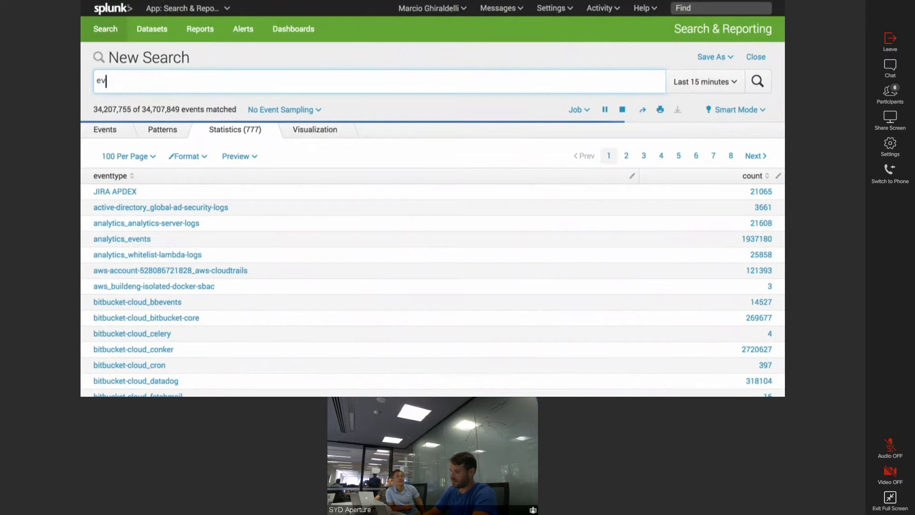
text(enttype="*unicorn*)
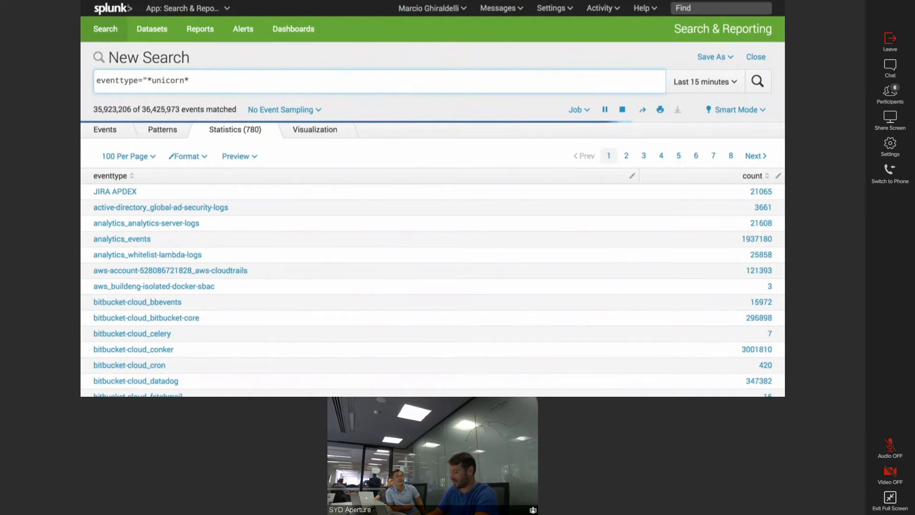
text( |)
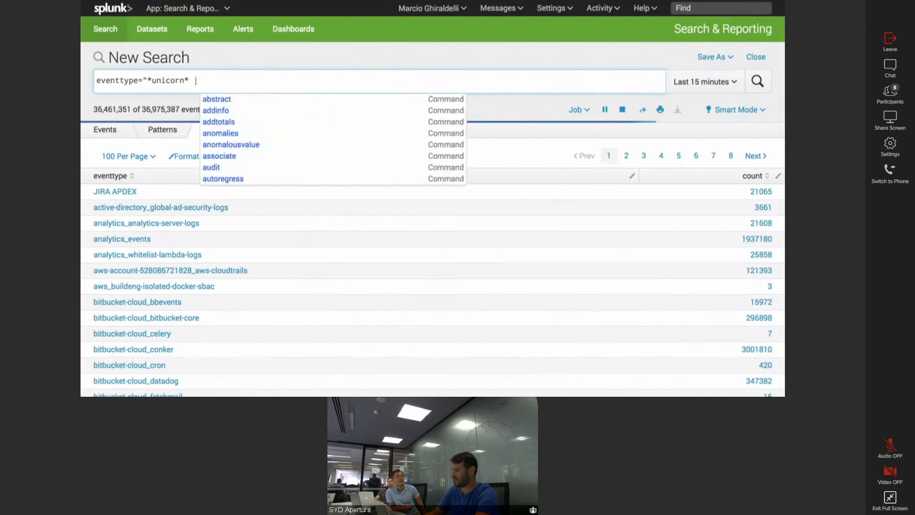
key(BackSpace)
key(BackSpace)
key(BackSpace)
key(Return)
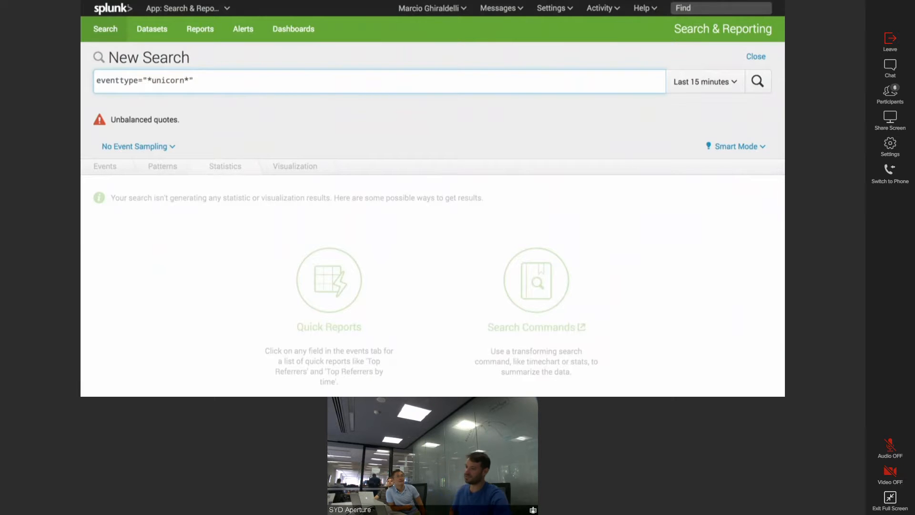
key(Return)
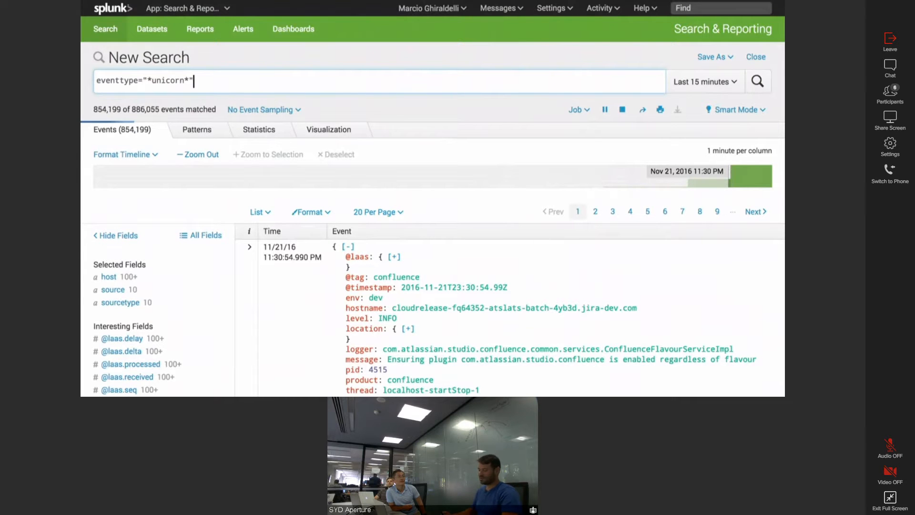
Step: Extend the unicorn query with | stats count by eventtype and run it
text(| sta)
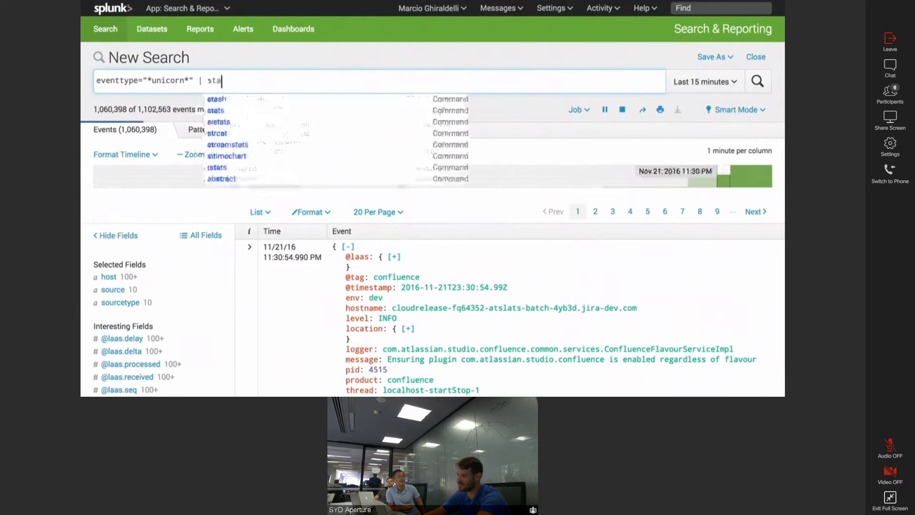
text(ts count by eventthype\)
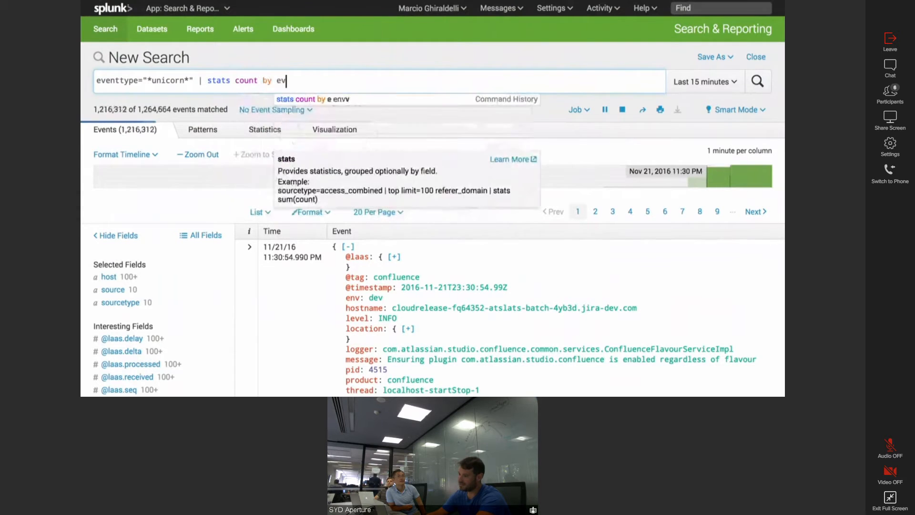
key(BackSpace)
key(BackSpace)
key(BackSpace)
key(BackSpace)
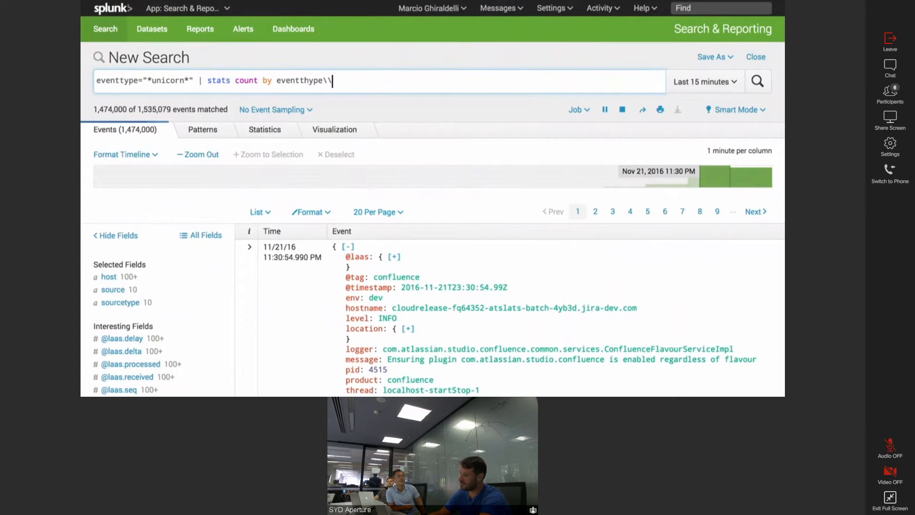
key(BackSpace)
text(ype)
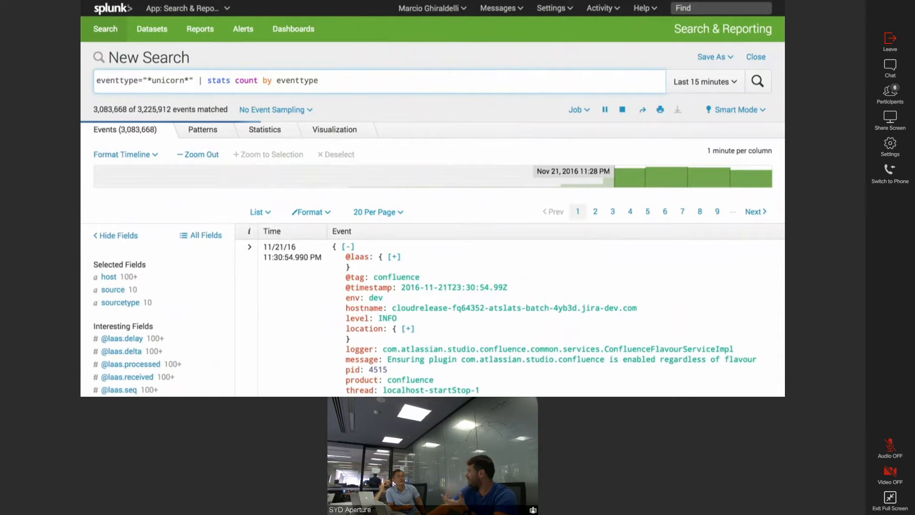
key(Return)
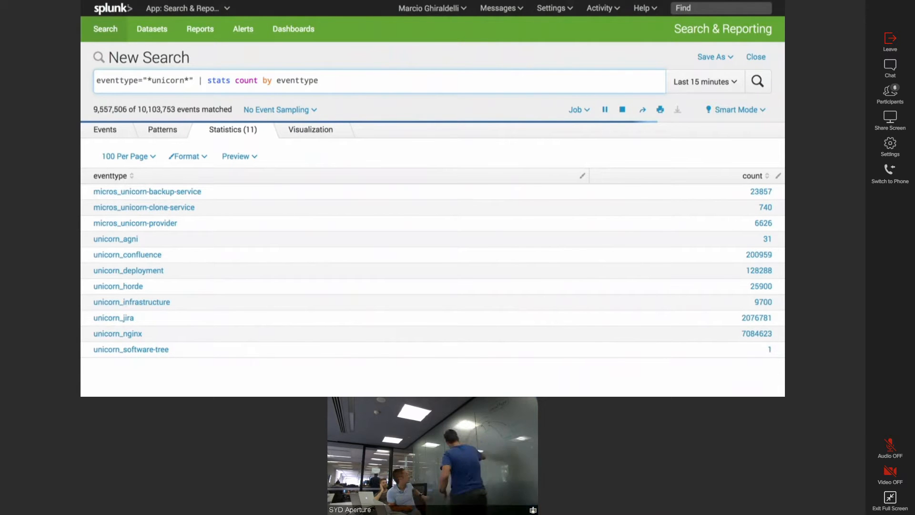
Step: Enlarge the room video and shrink the shared presentation to a small picture above it to view the whiteboard
mouse_move(472, 496)
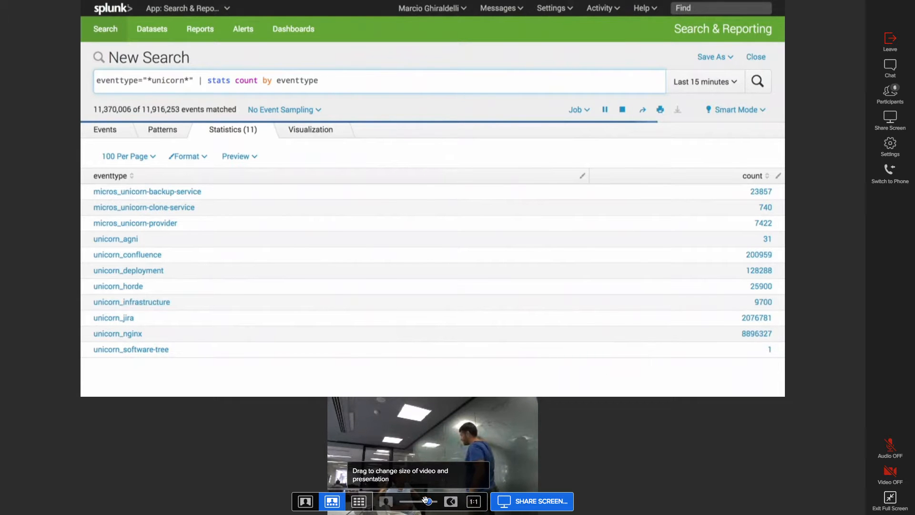
drag(429, 501, 418, 501)
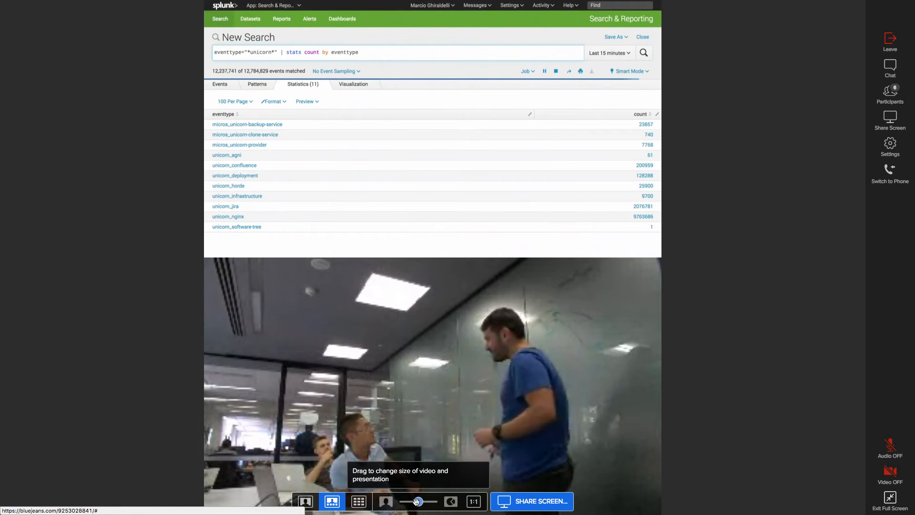
drag(418, 501, 412, 503)
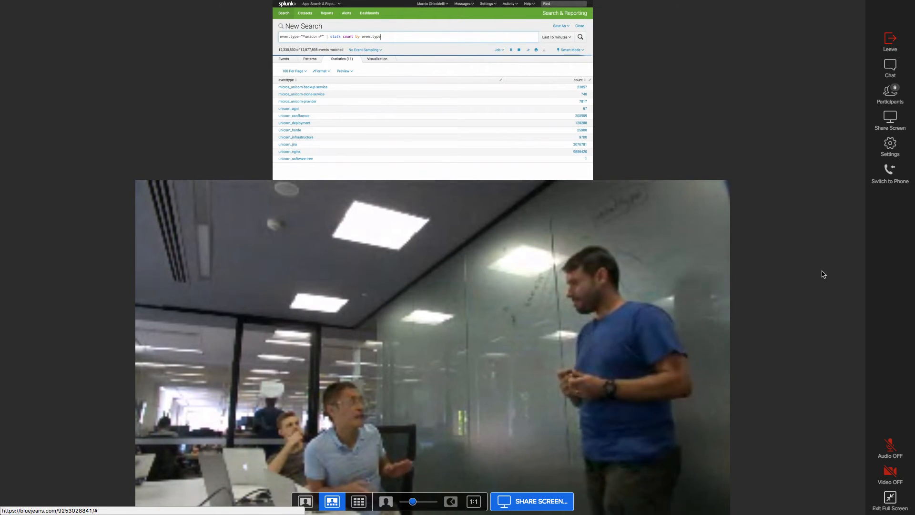
mouse_move(416, 503)
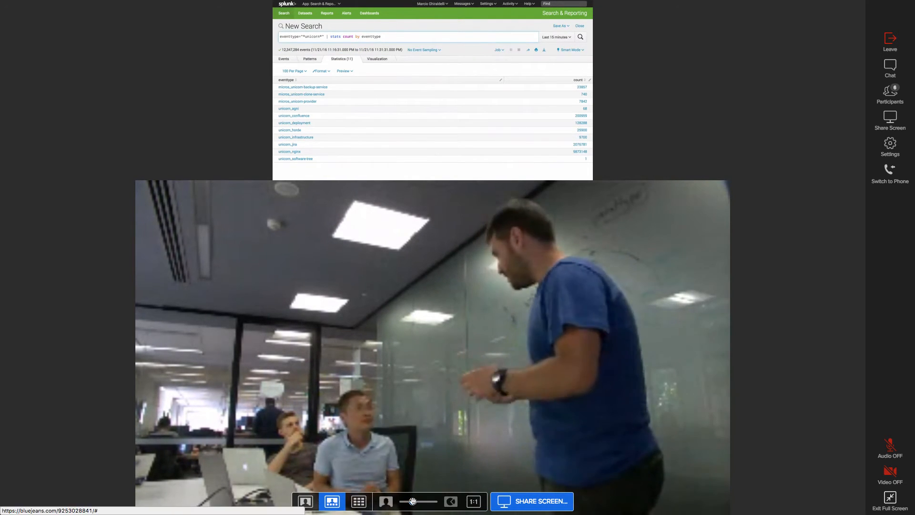
drag(412, 501, 405, 501)
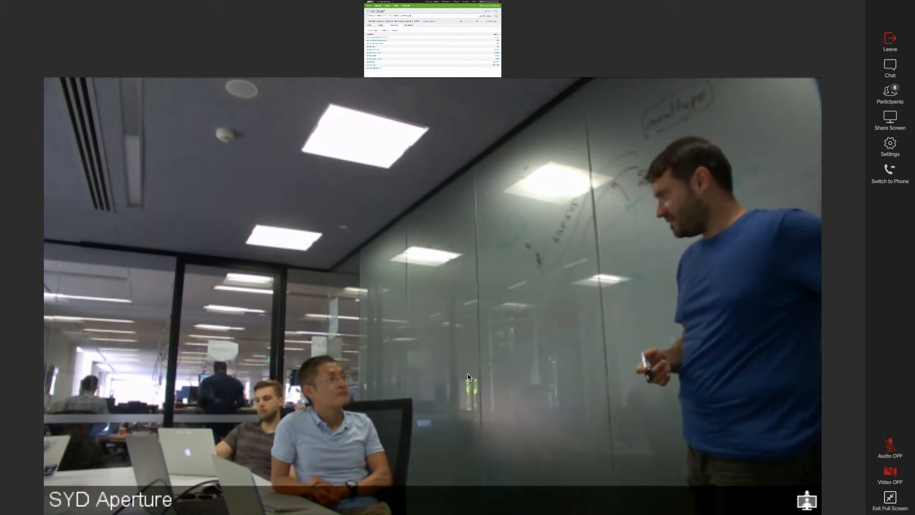
Step: Enlarge the shared presentation and shrink the room video to bring the unicorn event type counts into view
mouse_move(431, 442)
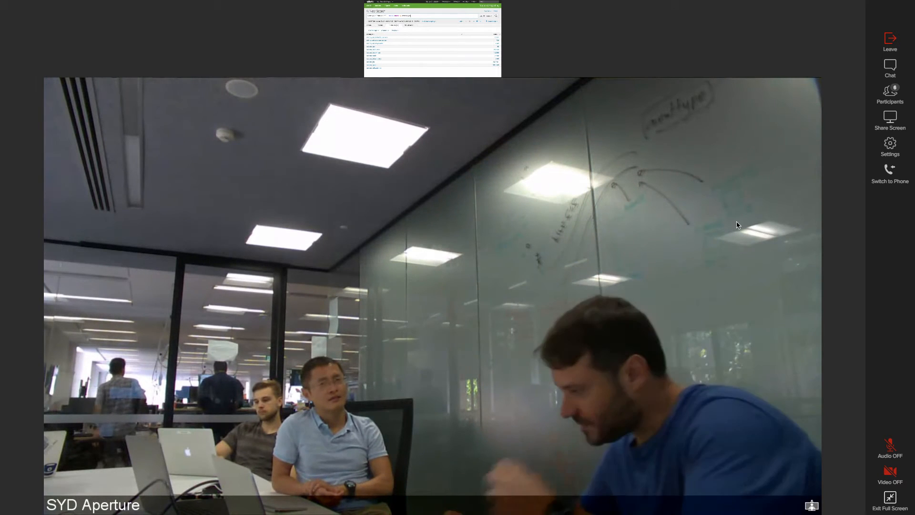
mouse_move(433, 484)
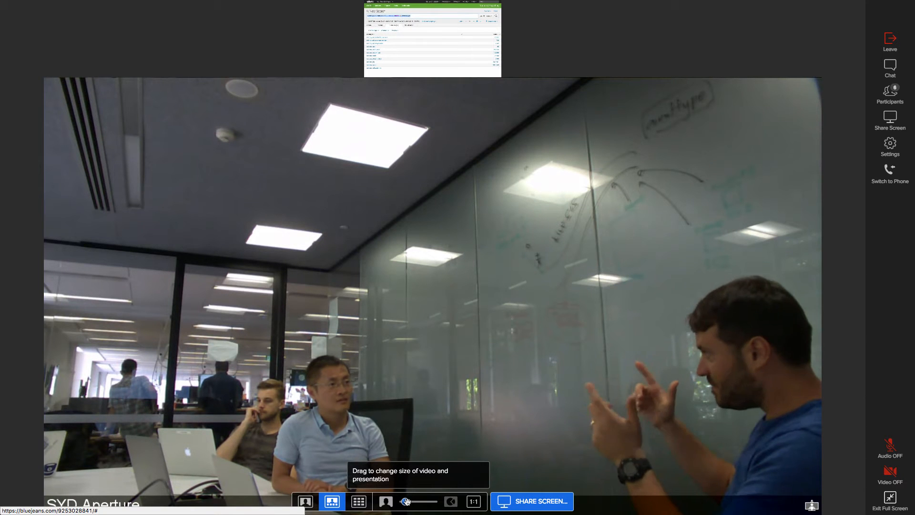
drag(406, 501, 432, 501)
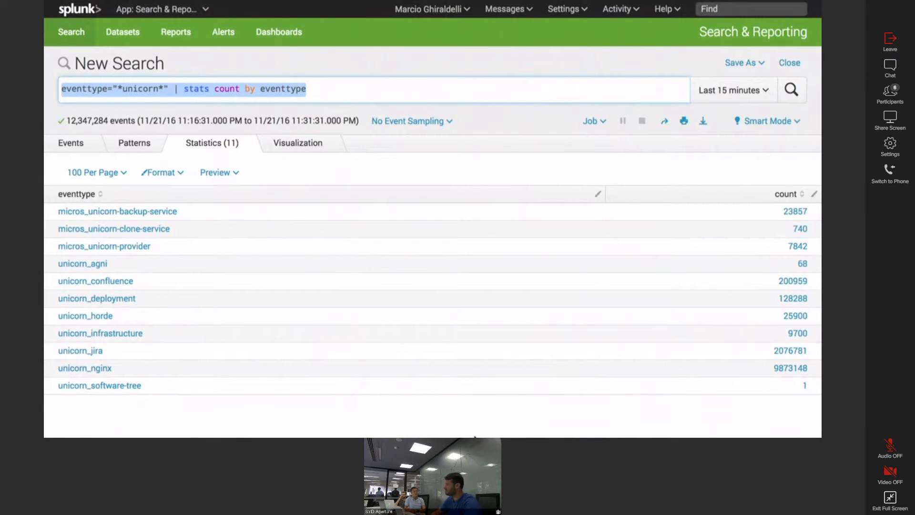
Step: Switch to iTerm and select the text JIRA starting... in the startup log
mouse_move(495, 432)
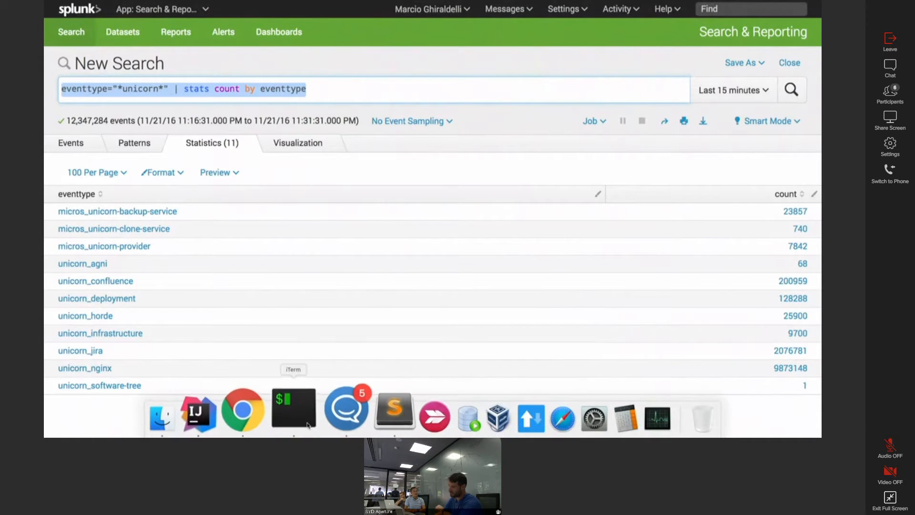
click(309, 425)
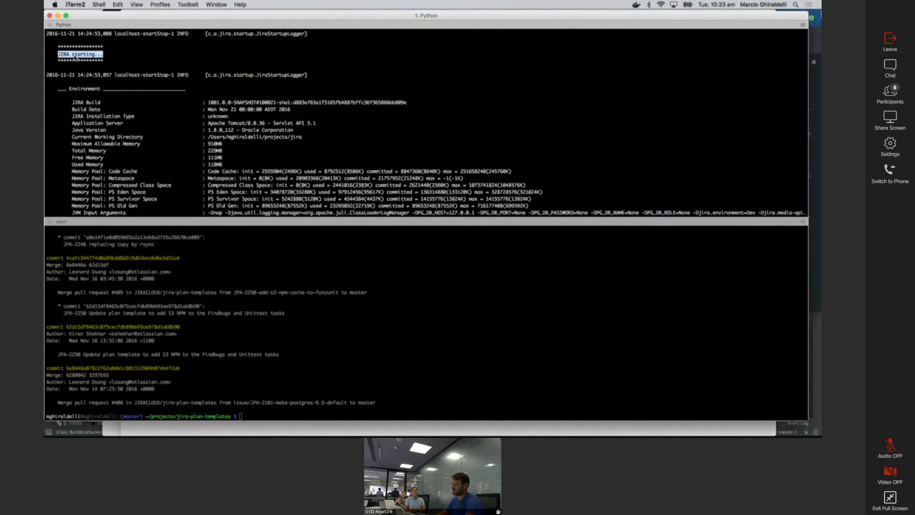
key(super+Tab)
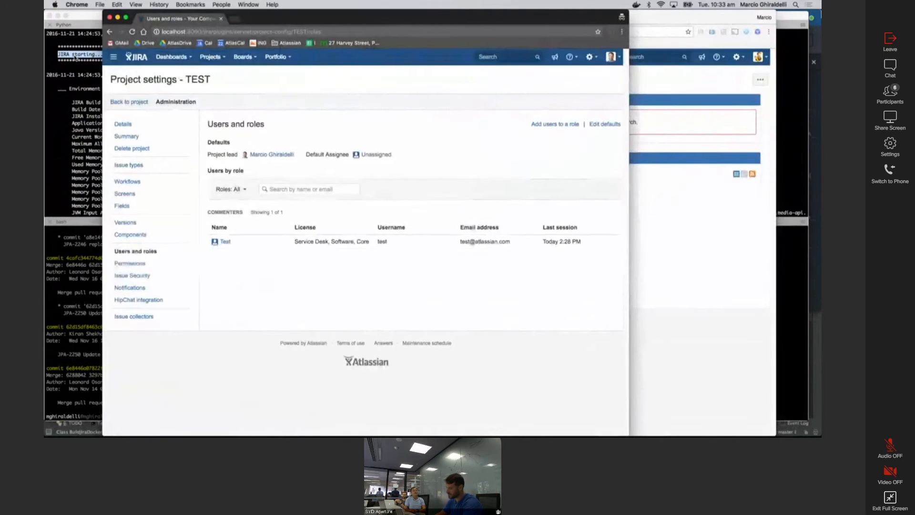
key(ctrl+Up)
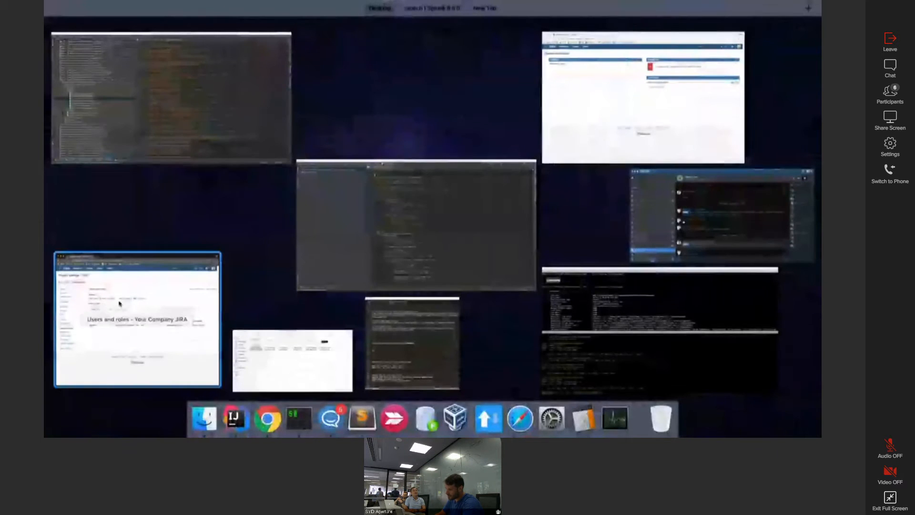
click(121, 305)
key(ctrl+Up)
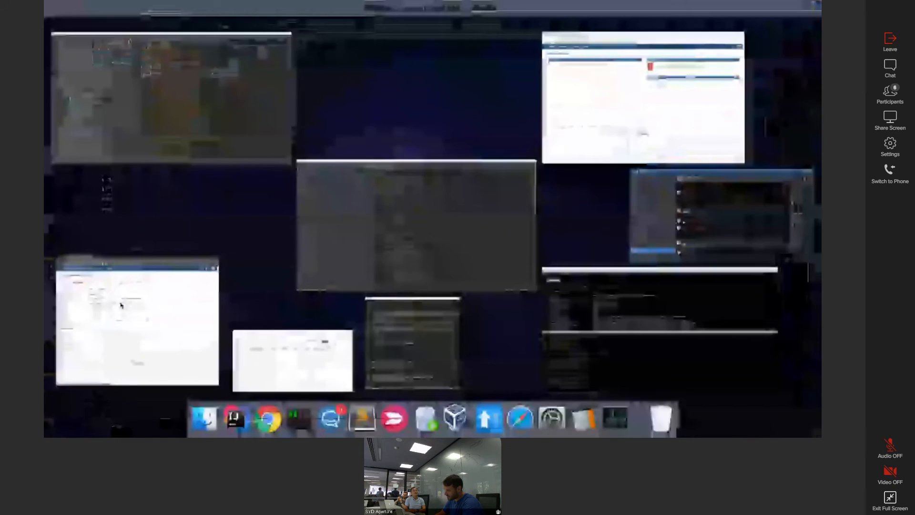
click(291, 341)
key(ctrl+Up)
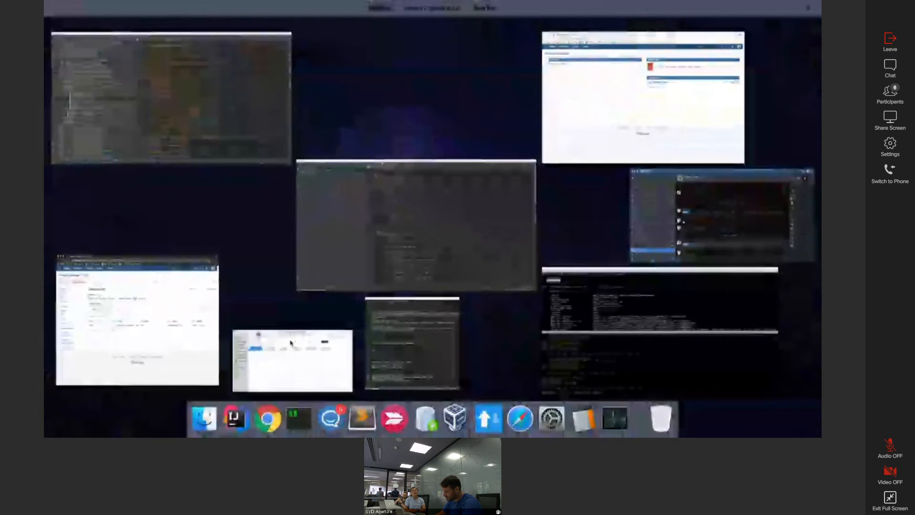
click(653, 125)
Step: Open splunk.atlassian.io in a new browser window
key(super+n)
text(splunk.atlassian.io)
key(Return)
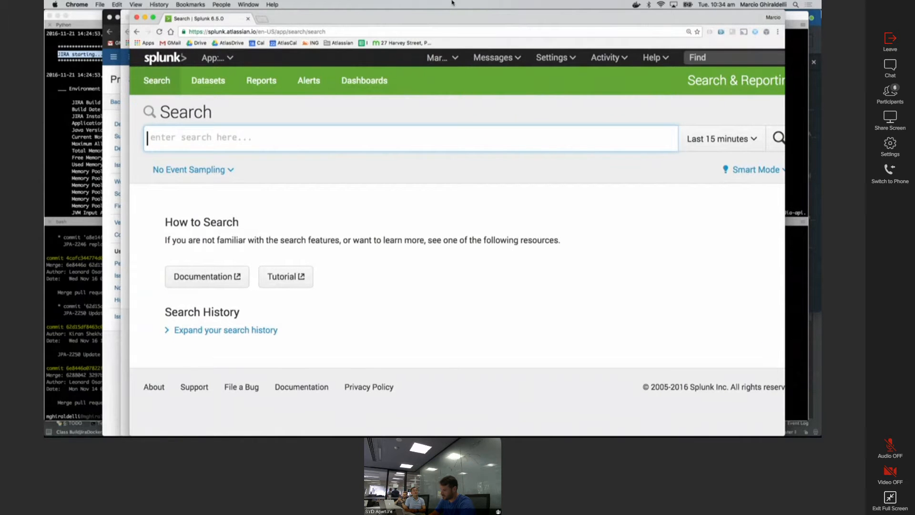
Step: Return to the full-screen Splunk results, replace the query with "JIRA starting..." and run it
key(ctrl+Up)
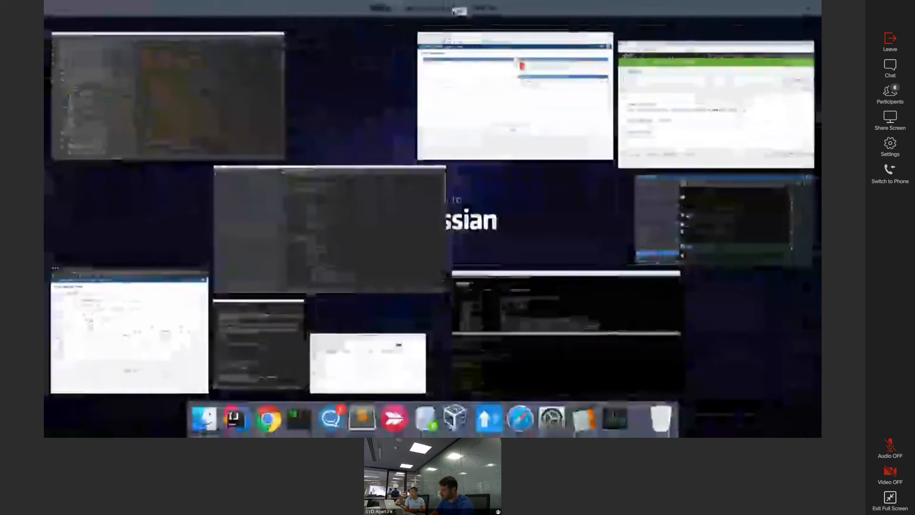
click(463, 23)
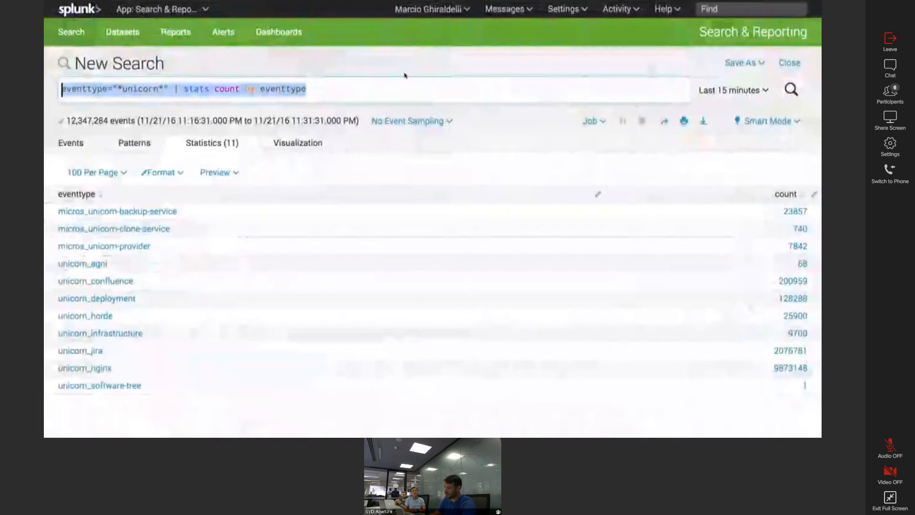
text("JIRA starting...")
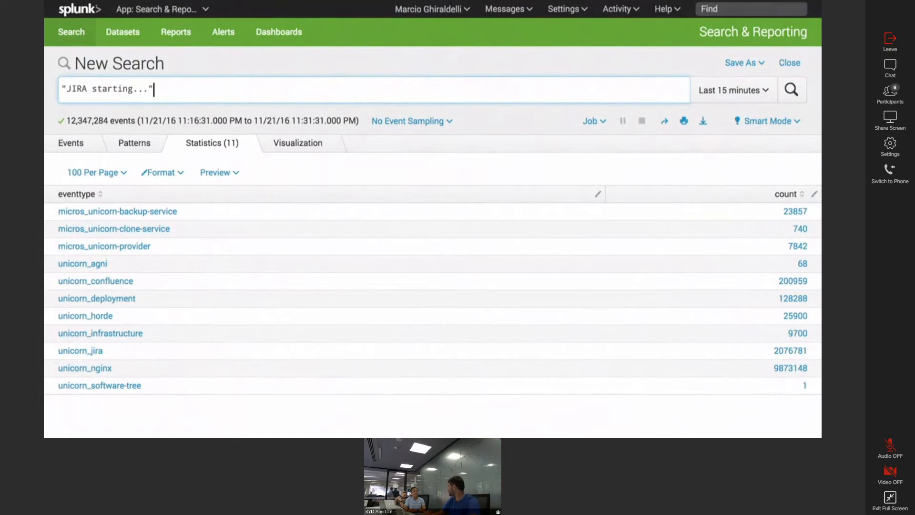
key(Return)
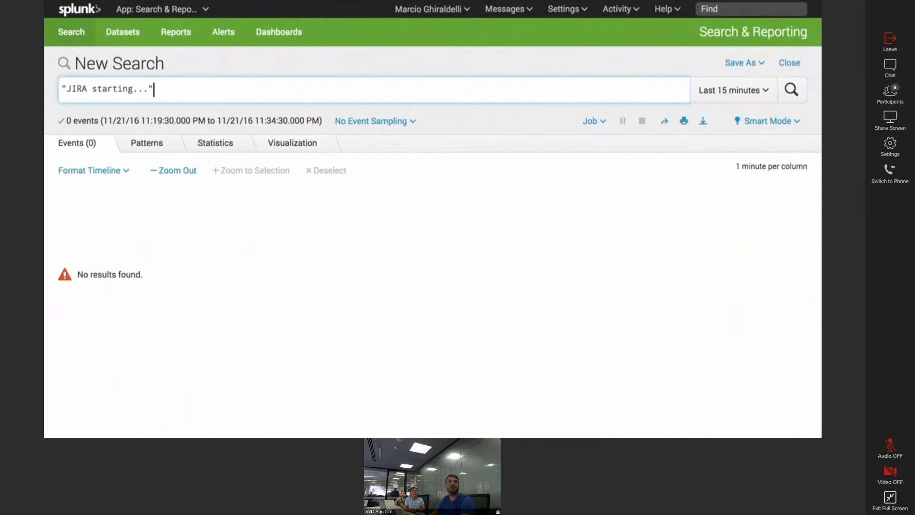
Step: Add wildcards at both ends of the quoted phrase to form "*JIRA starting...*" and run the search
click(88, 90)
key(Left)
key(Left)
key(Left)
key(Left)
text(*)
key(Right)
key(Right)
key(Right)
key(Right)
key(Right)
key(Right)
key(Right)
key(Right)
key(Right)
key(Right)
key(Right)
key(Right)
key(Right)
key(Right)
key(Right)
key(Right)
key(Right)
key(Left)
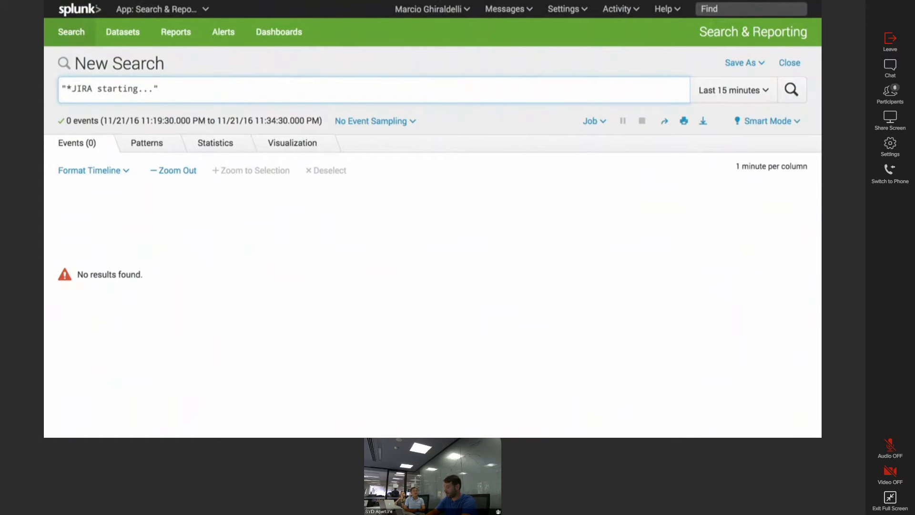
text(*)
key(Return)
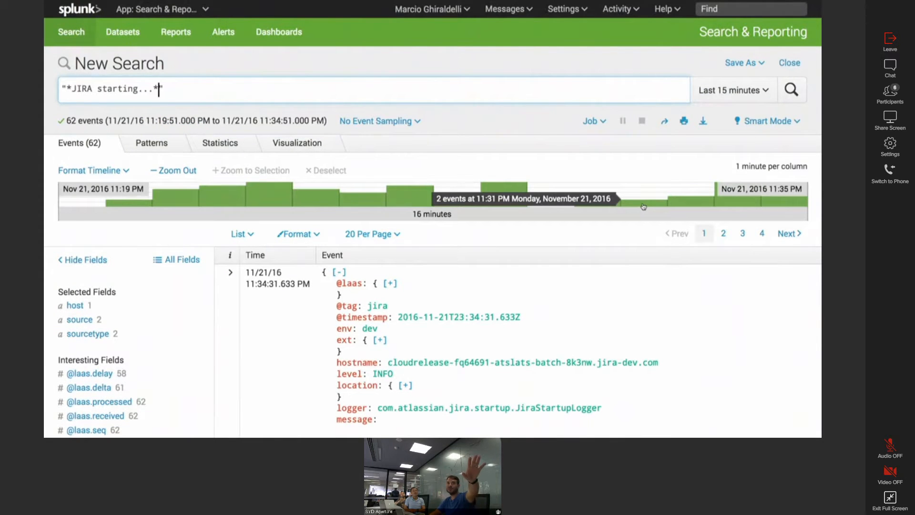
Step: Append | stats count by eventtype to the "*JIRA starting...*" query and run it
click(315, 98)
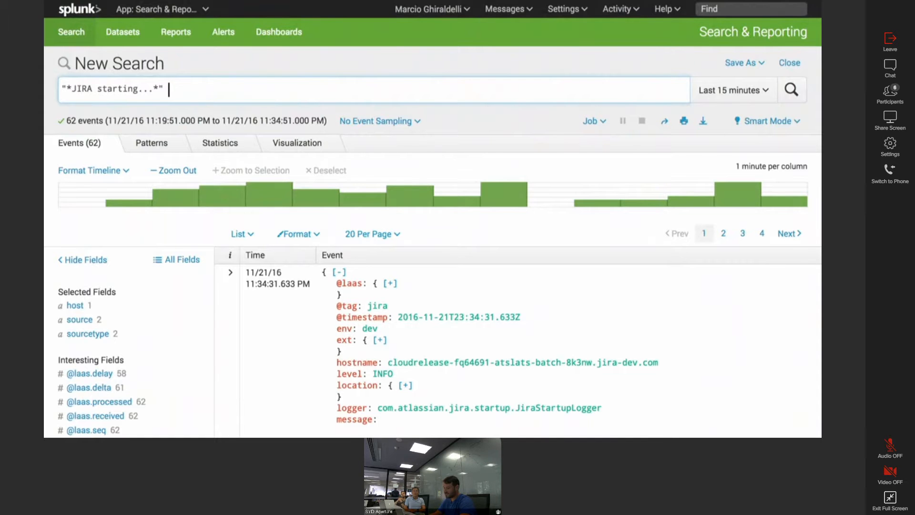
text(| stat)
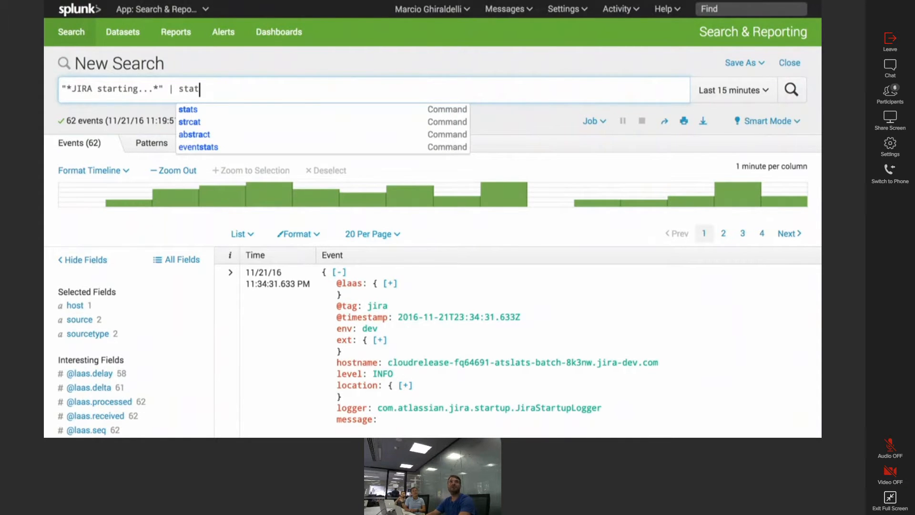
text(s count by eventtype)
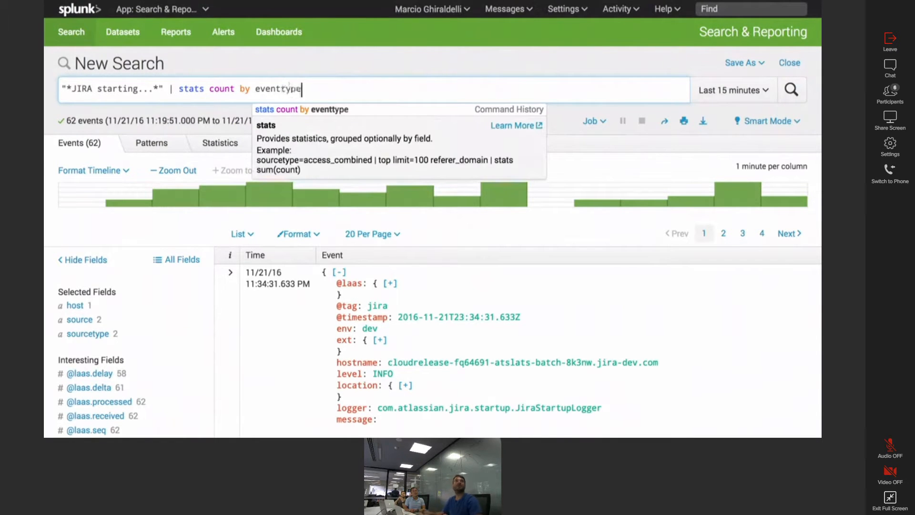
key(Return)
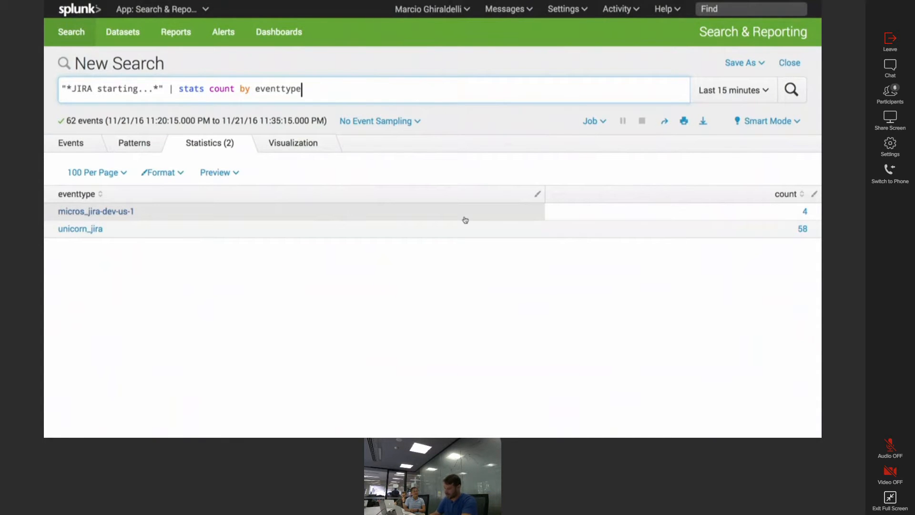
Step: Remove the stats count by eventtype clause and rerun the search for "*JIRA starting...*" alone
key(ctrl+shift+Left)
key(ctrl+shift+Left)
key(ctrl+shift+Left)
key(ctrl+shift+Left)
key(ctrl+shift+Left)
key(BackSpace)
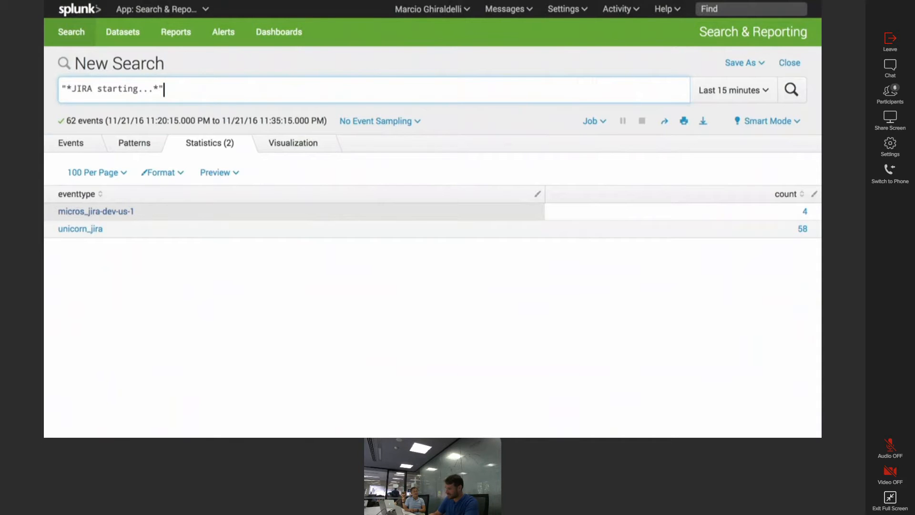
key(Return)
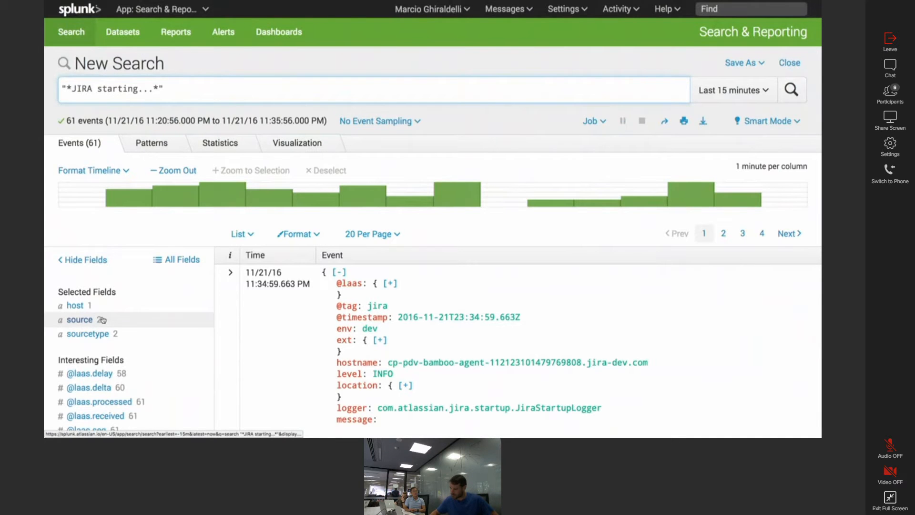
Step: Open the eventtype field's values and filter the results to micros_jira-dev-us-1
scroll(102, 319, down, 2)
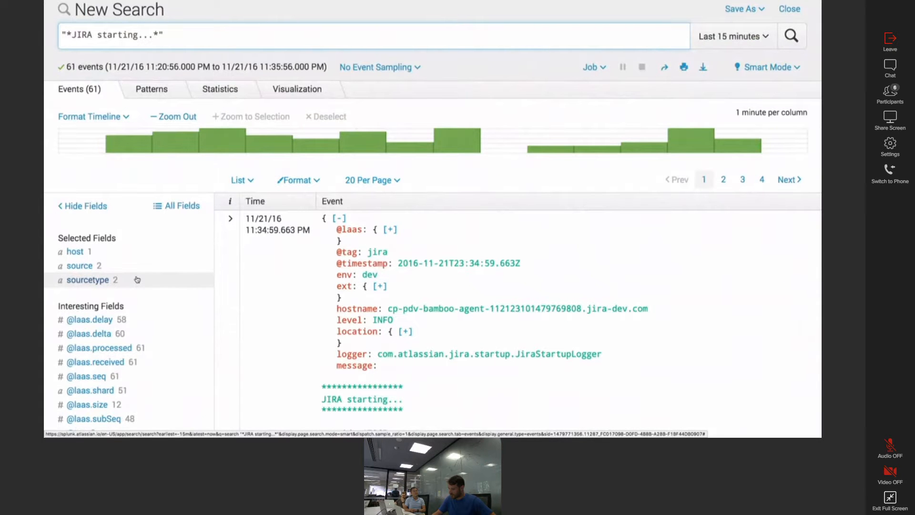
scroll(137, 279, down, 4)
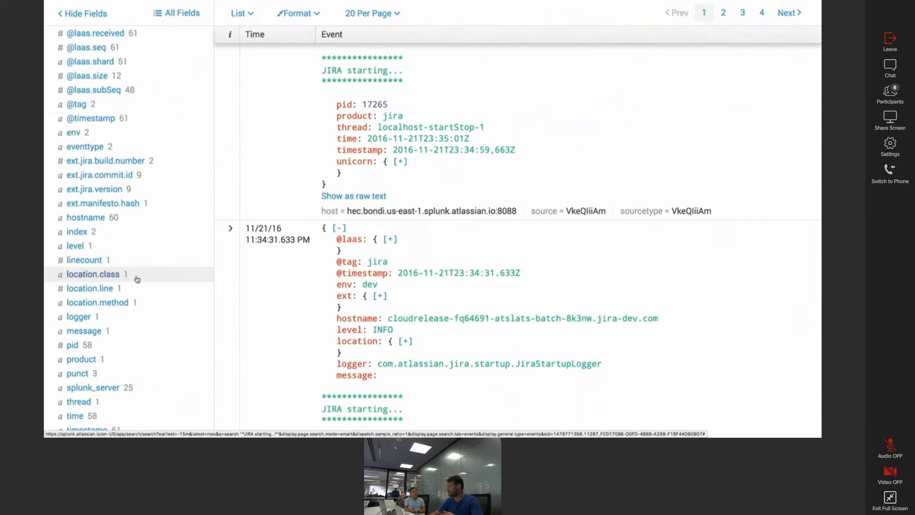
scroll(138, 279, down, 2)
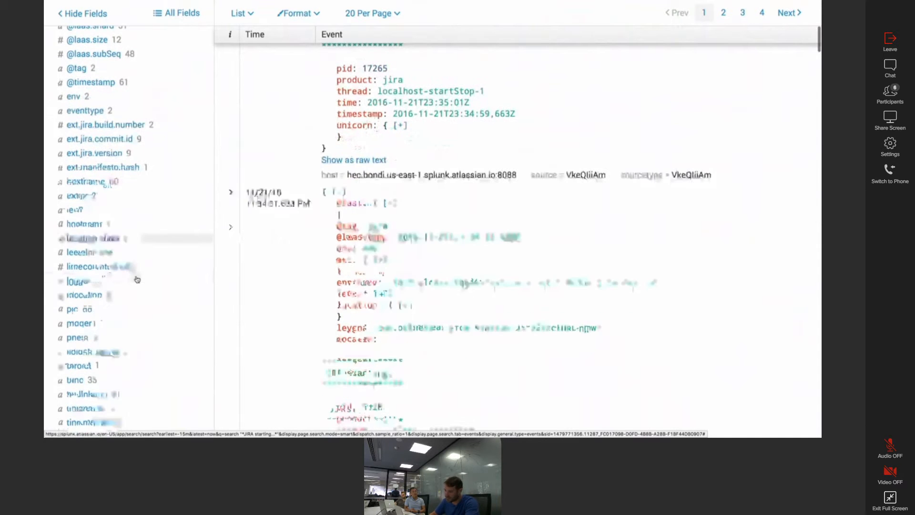
scroll(136, 276, up, 1)
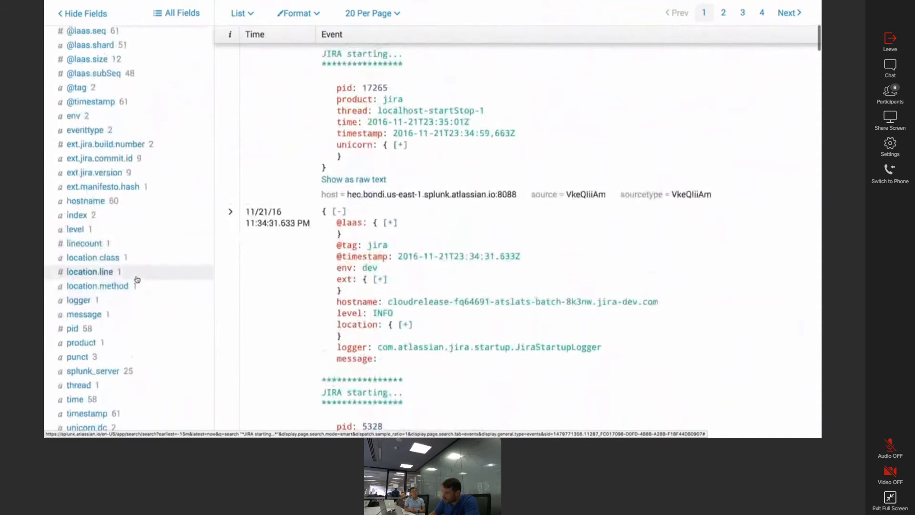
click(86, 130)
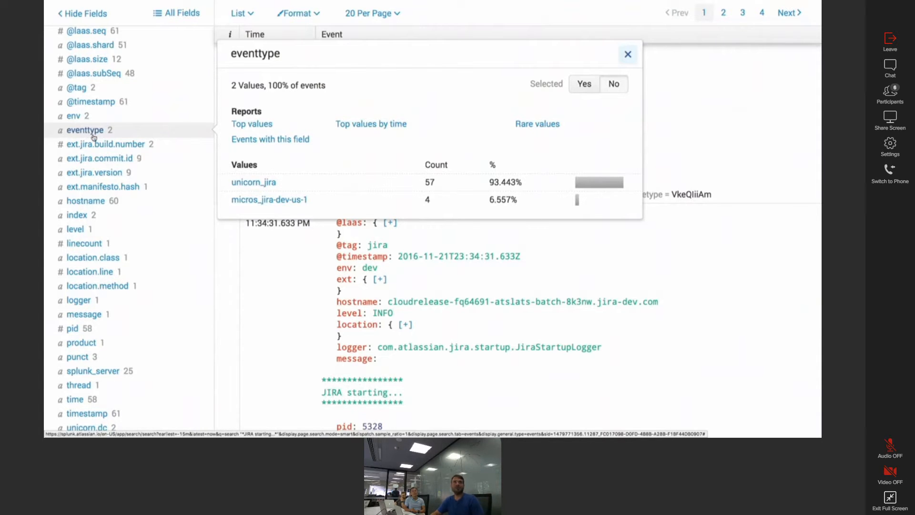
click(270, 200)
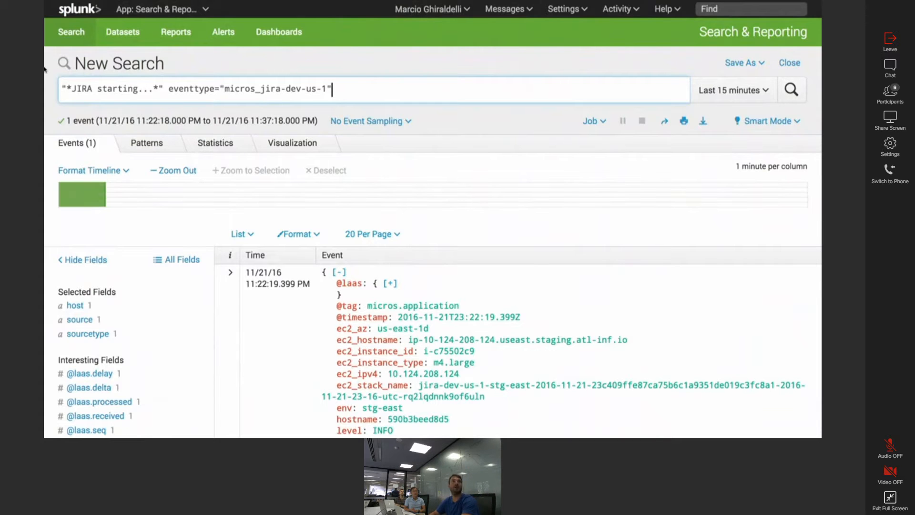
Step: Insert AND between the quoted phrase and the eventtype filter and run the search
click(169, 88)
text(OR)
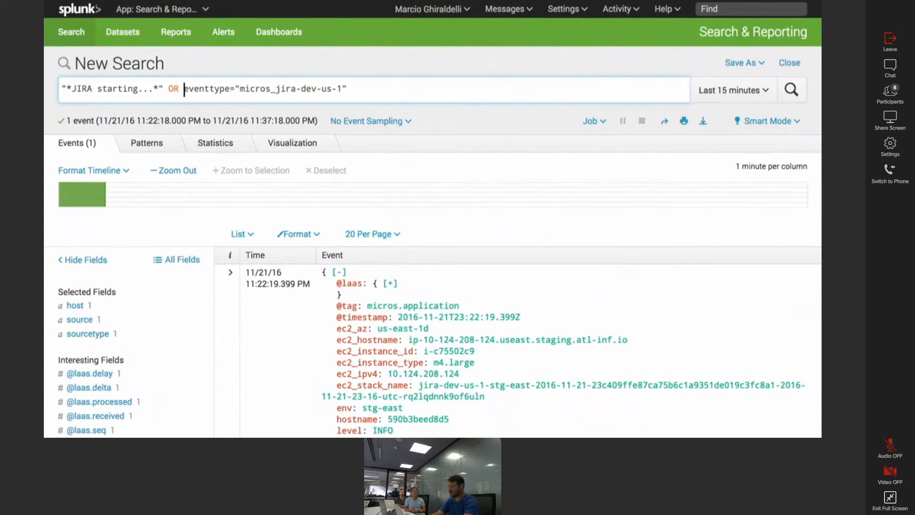
key(BackSpace)
key(BackSpace)
key(BackSpace)
text(A)
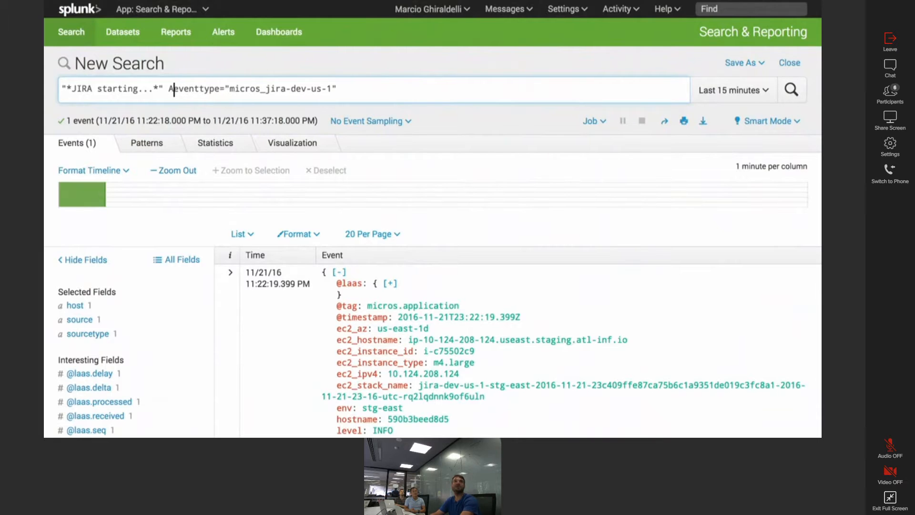
text(ND)
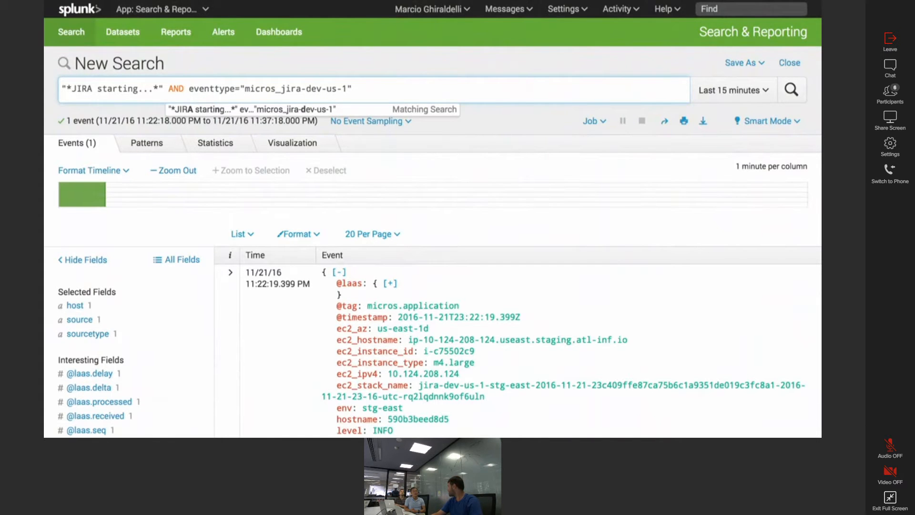
key(Return)
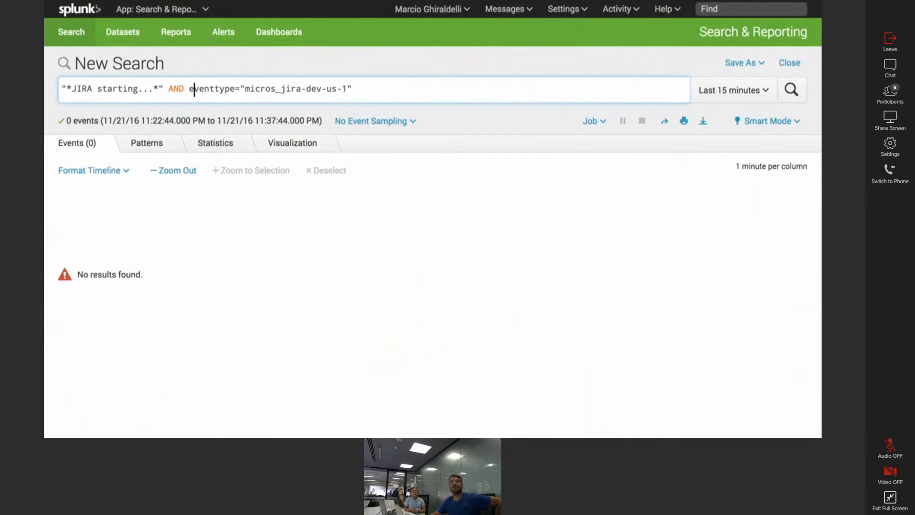
Step: Remove the AND operator before the eventtype filter and rerun the search
key(Left)
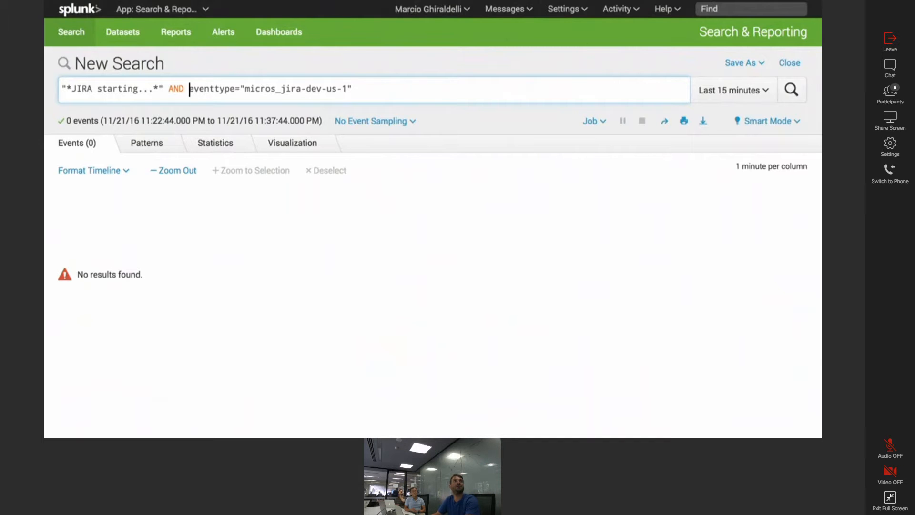
key(shift+Left)
key(shift+Left)
key(shift+Left)
key(shift+Left)
key(BackSpace)
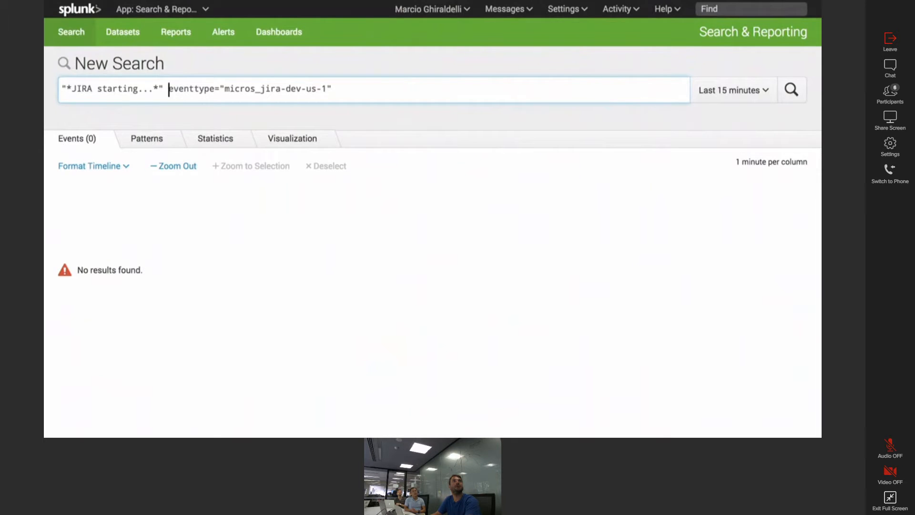
key(Return)
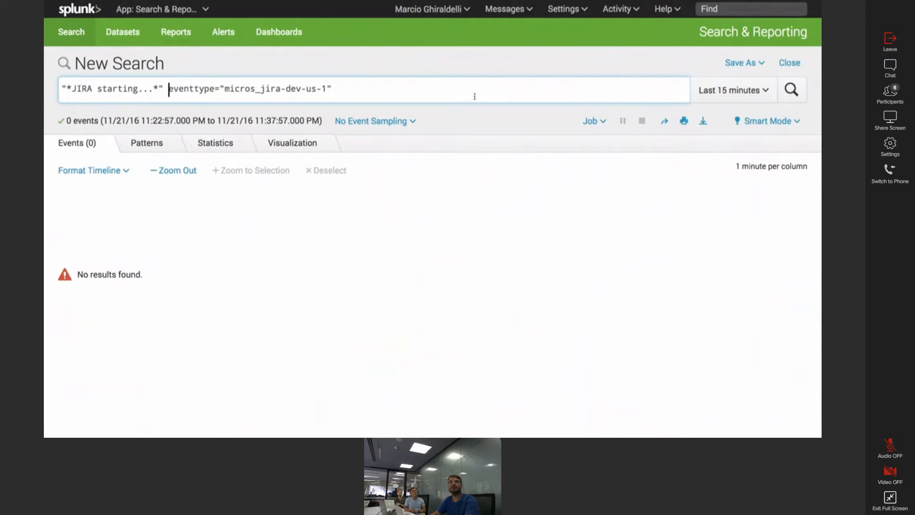
Step: Widen the search's time range to Last 60 minutes and after that to Last 7 days
click(740, 101)
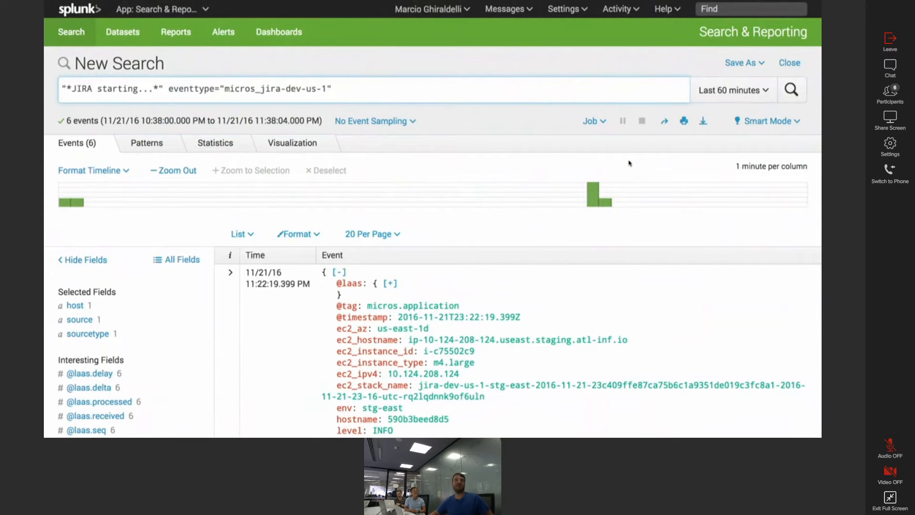
click(719, 98)
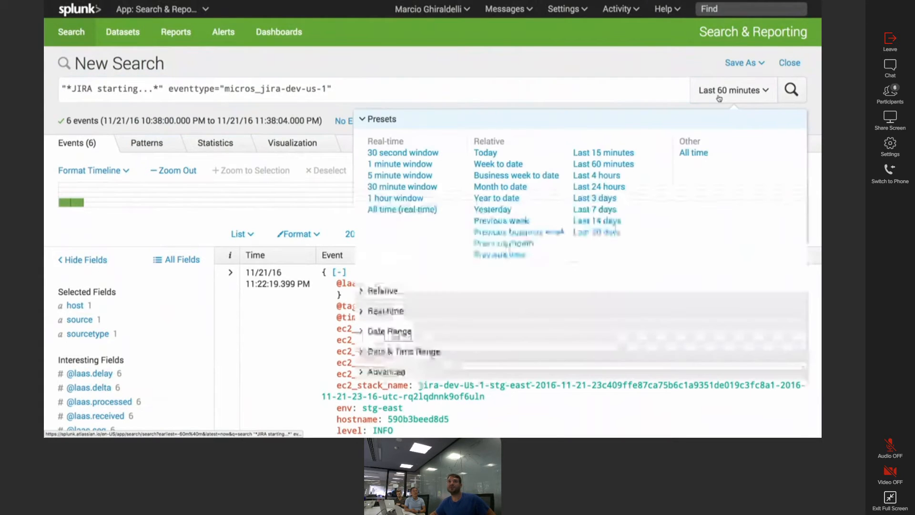
click(601, 210)
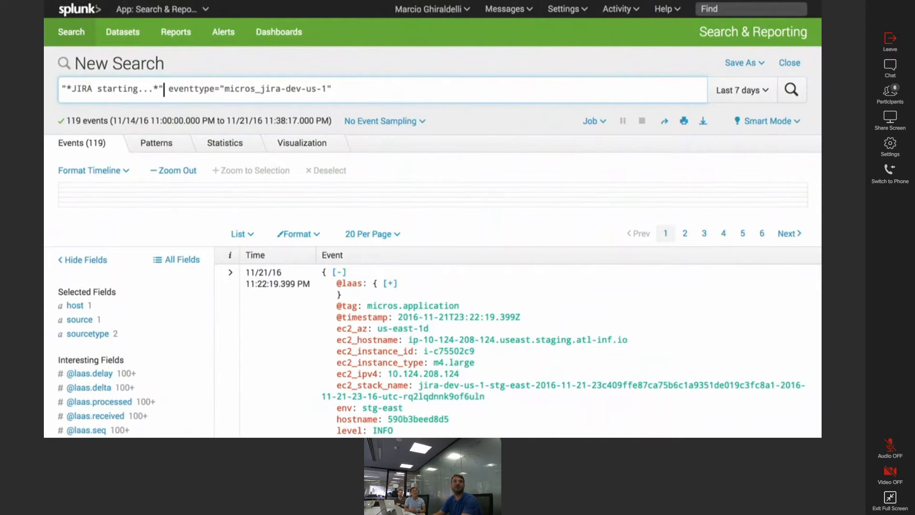
Step: Delete the eventtype filter from the query and run "*JIRA starting...*" over the last 7 days
key(shift+End)
key(BackSpace)
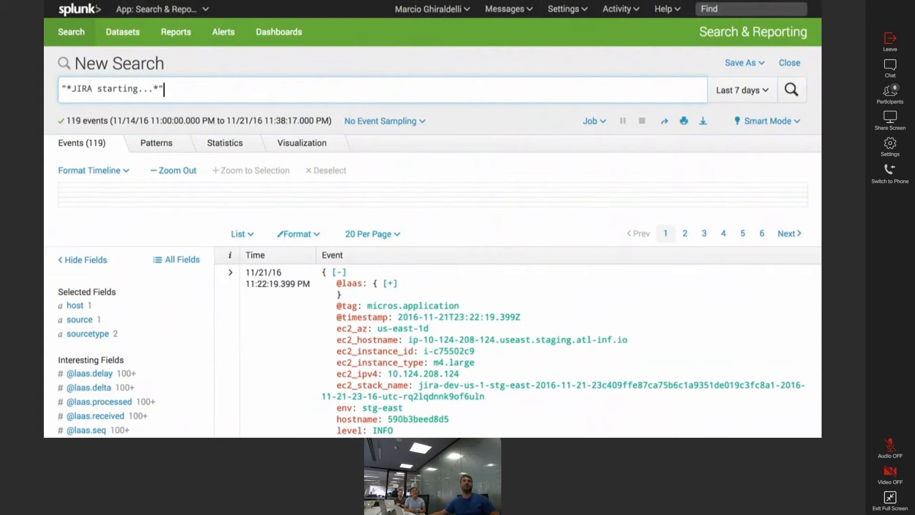
key(Return)
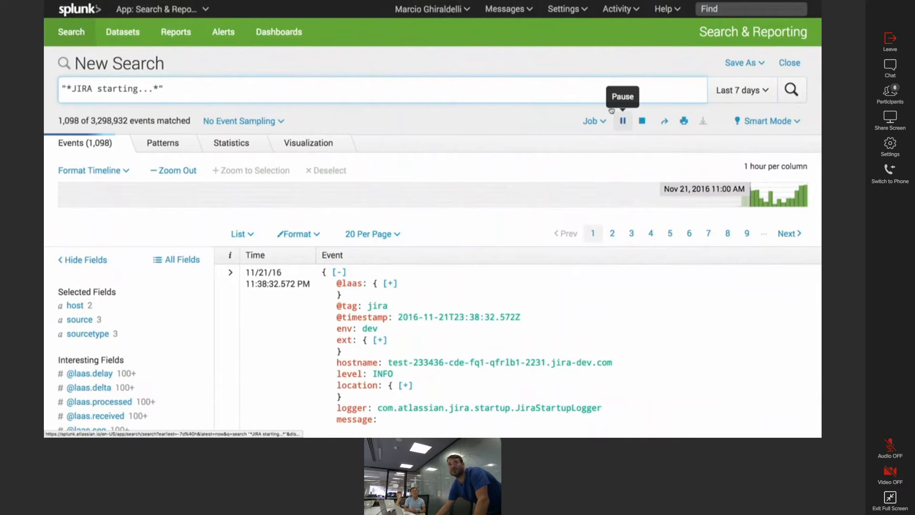
click(596, 122)
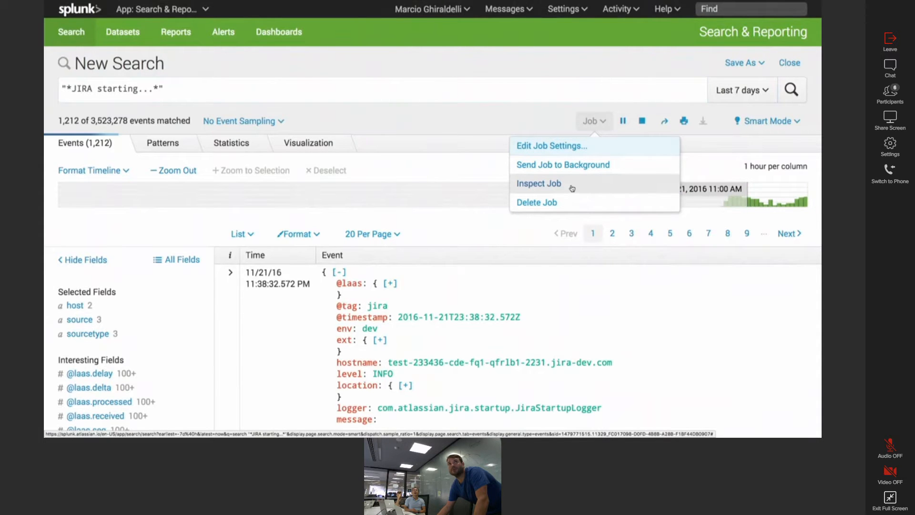
click(582, 127)
click(583, 128)
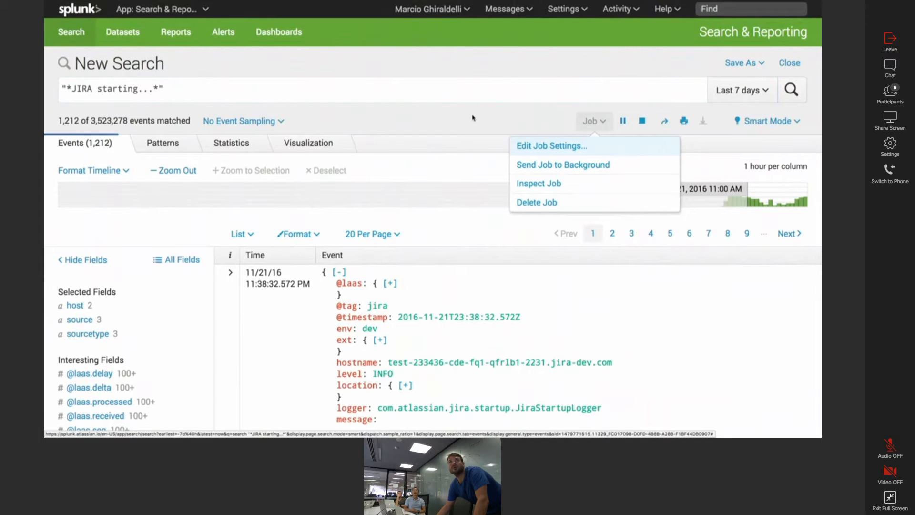
click(581, 128)
Step: Open the Jobs management page and look through the recent and running search jobs
mouse_move(548, 2)
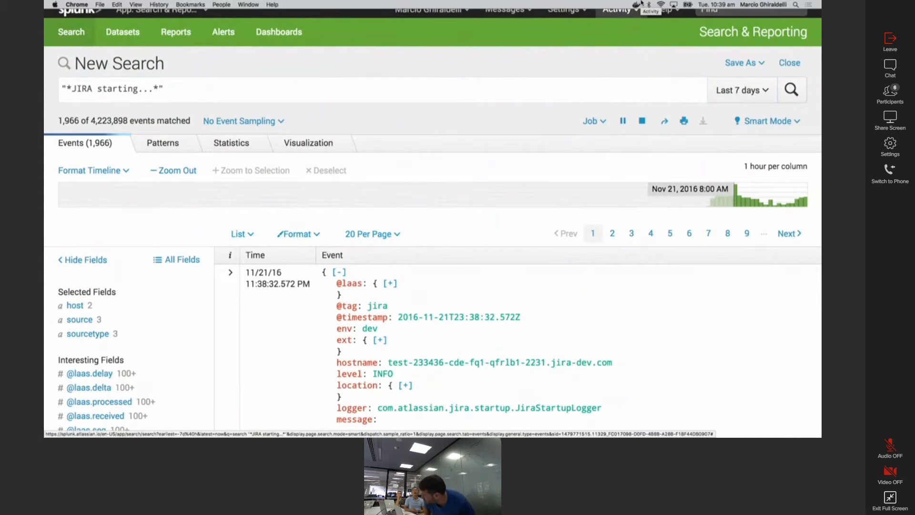
click(636, 5)
click(585, 81)
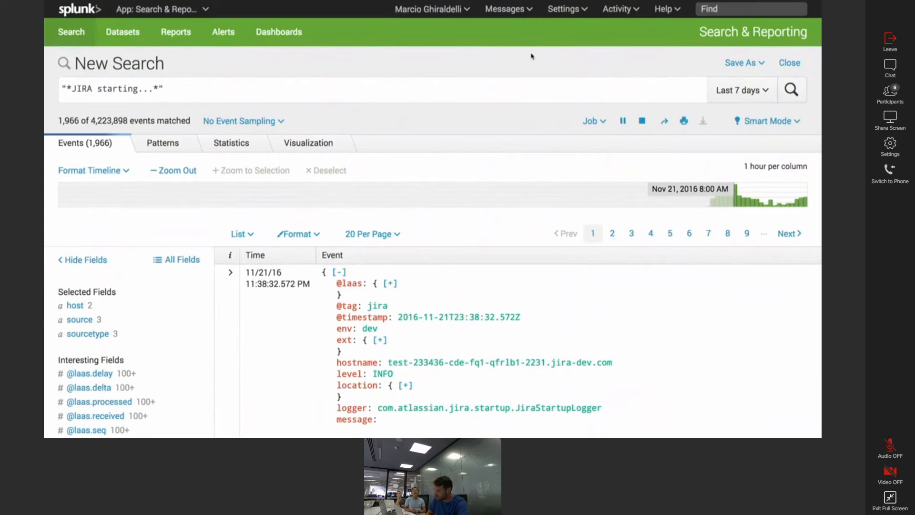
click(576, 14)
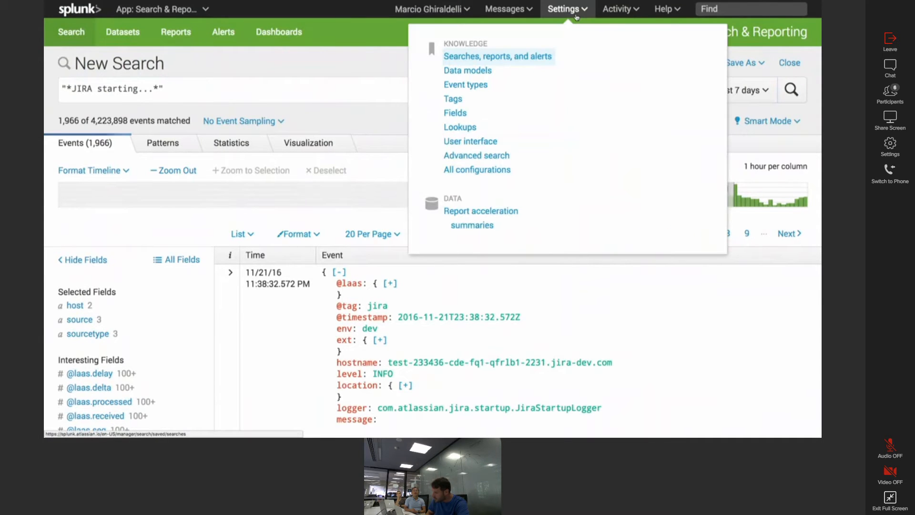
click(619, 9)
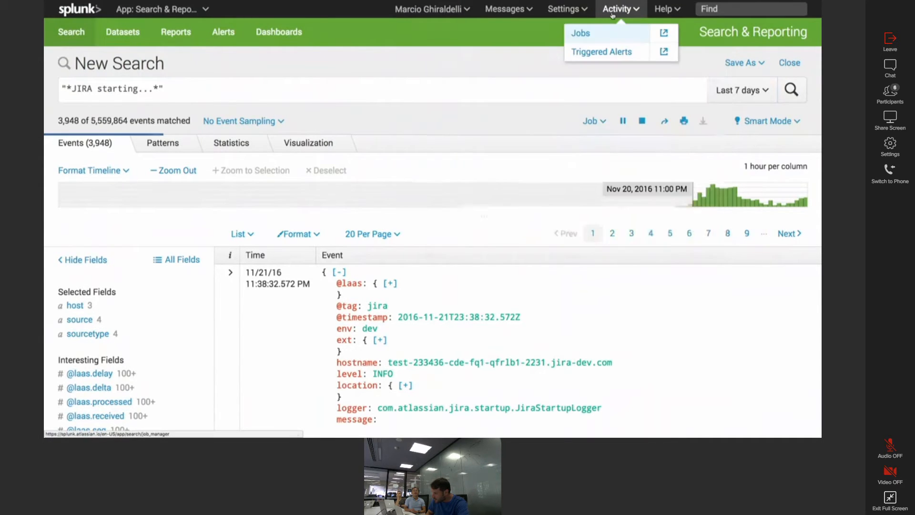
click(599, 39)
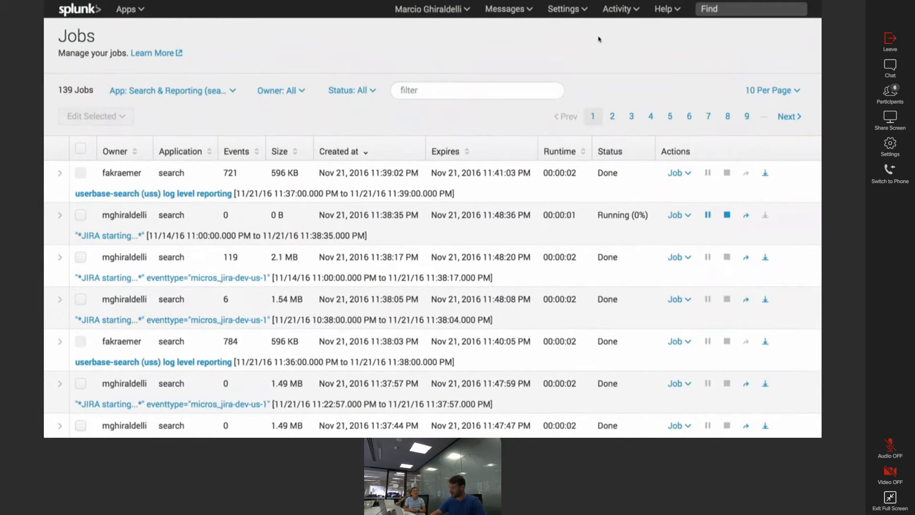
scroll(574, 218, down, 5)
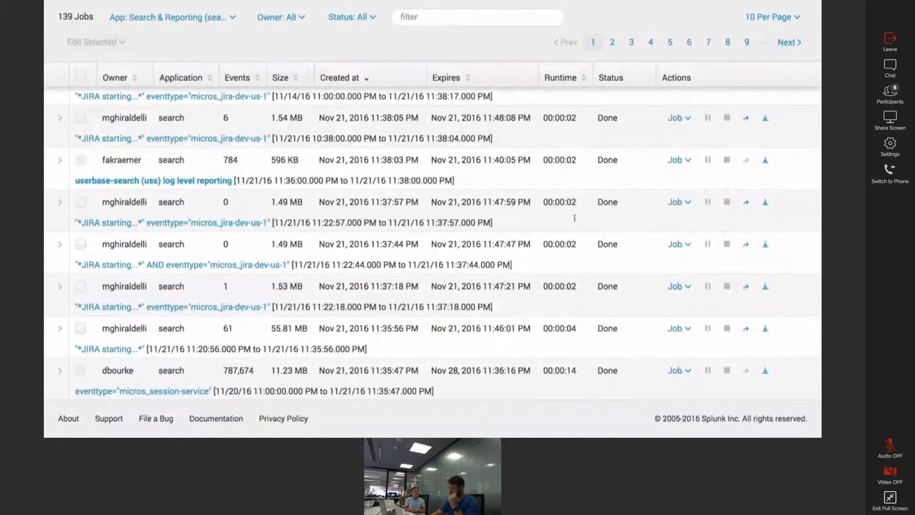
scroll(574, 218, up, 3)
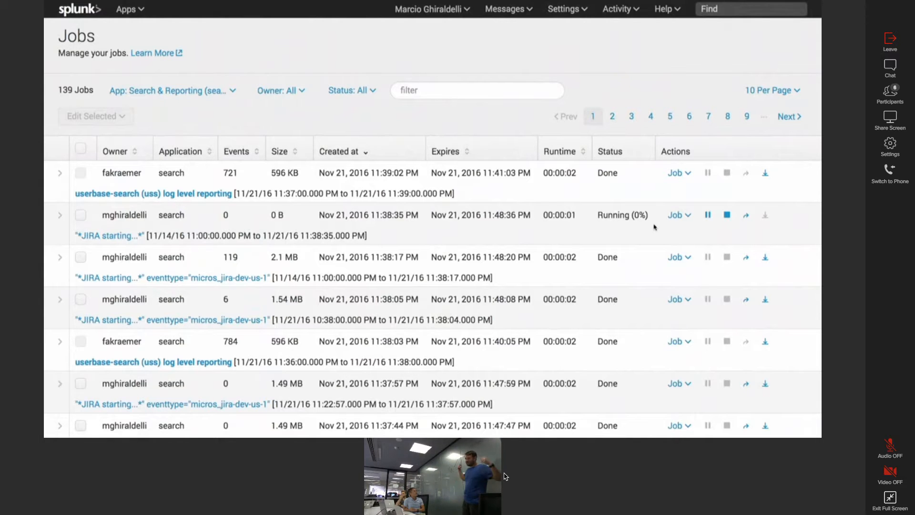
mouse_move(432, 502)
drag(432, 502, 425, 501)
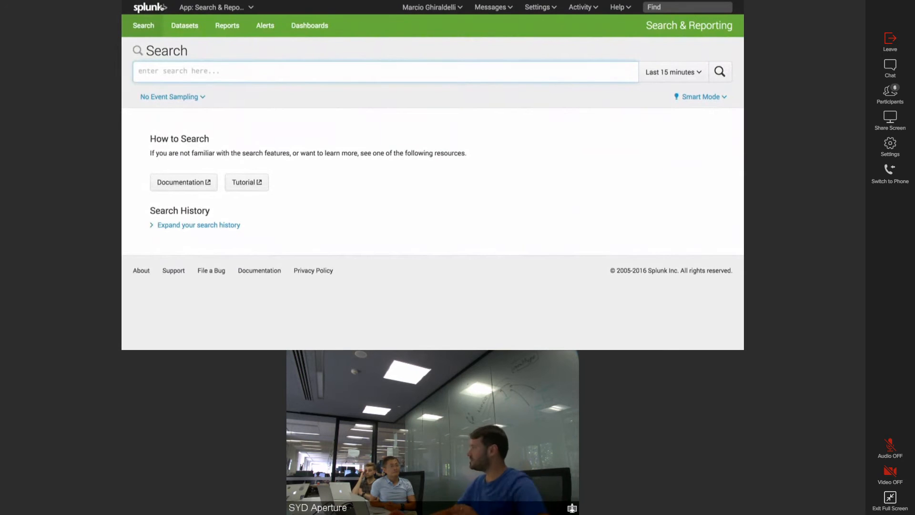
mouse_move(425, 503)
drag(426, 502, 432, 503)
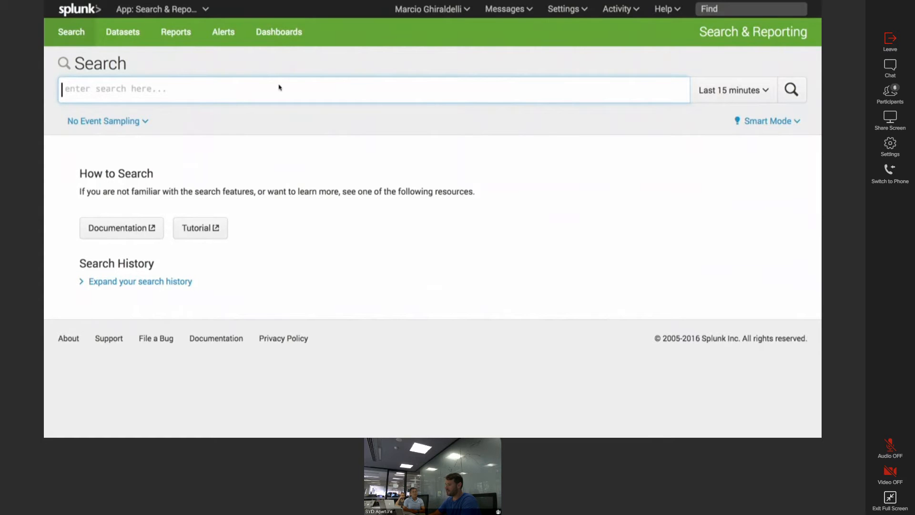
Step: Search for "atl-vertigo-quality5" over the Last 30 days
text(atl-ver)
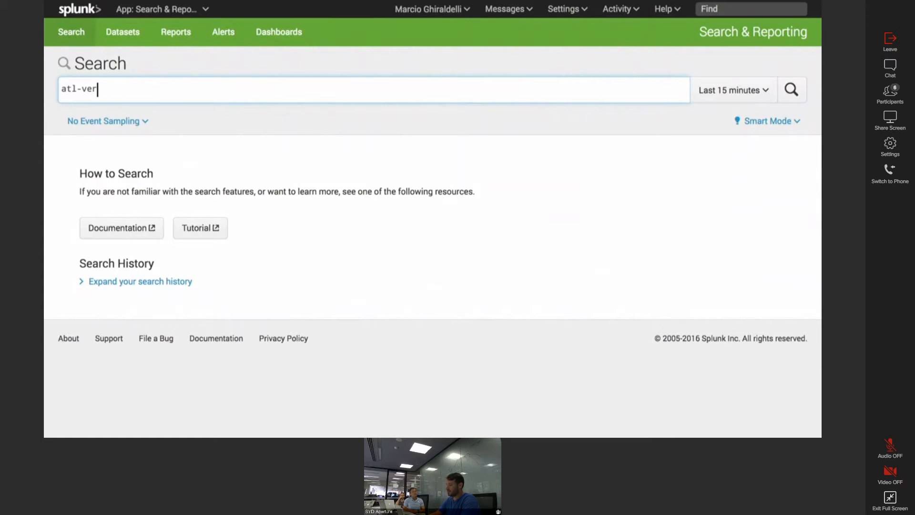
text(tigo-quality)
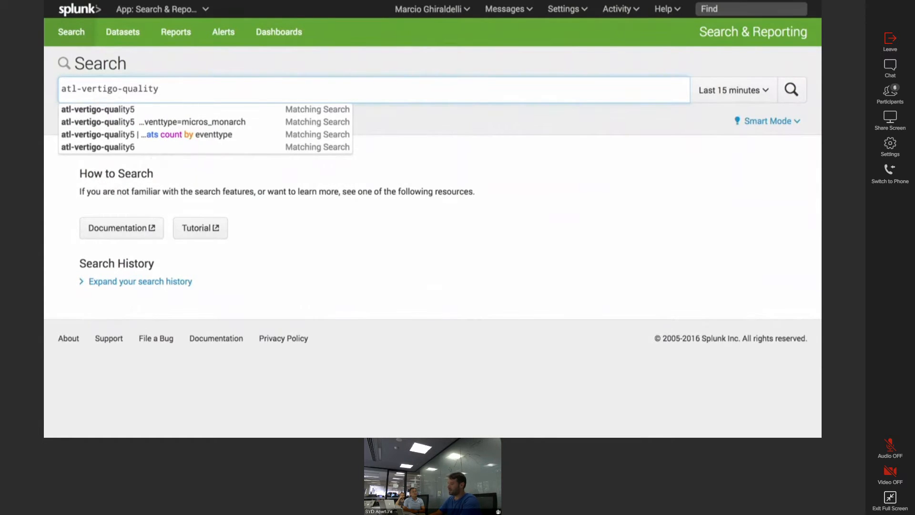
text(5)
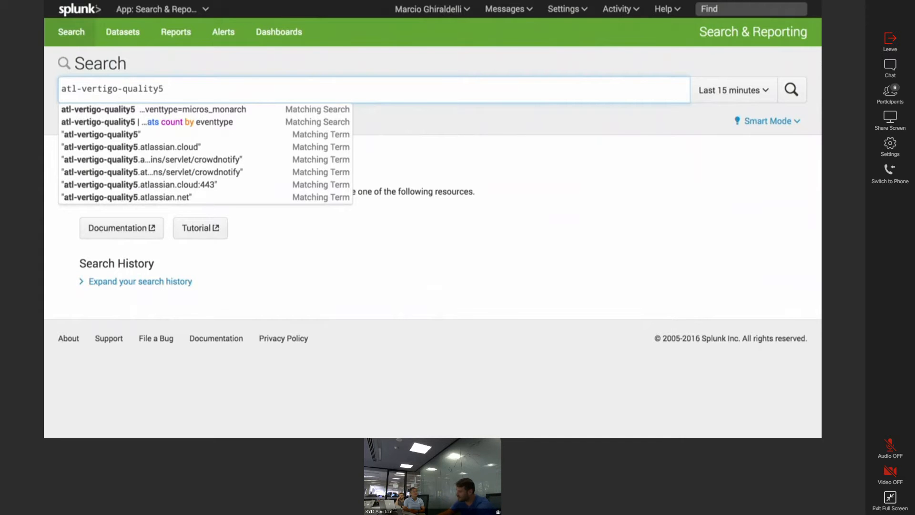
click(720, 91)
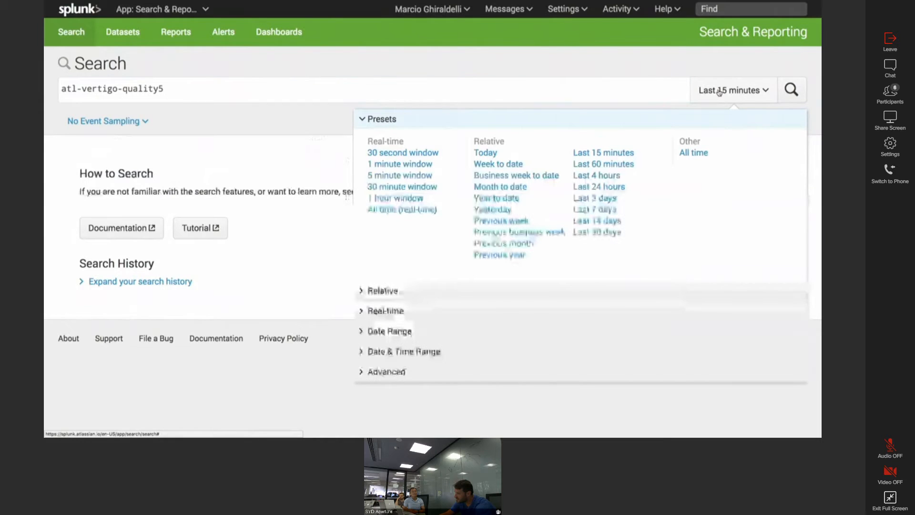
click(609, 232)
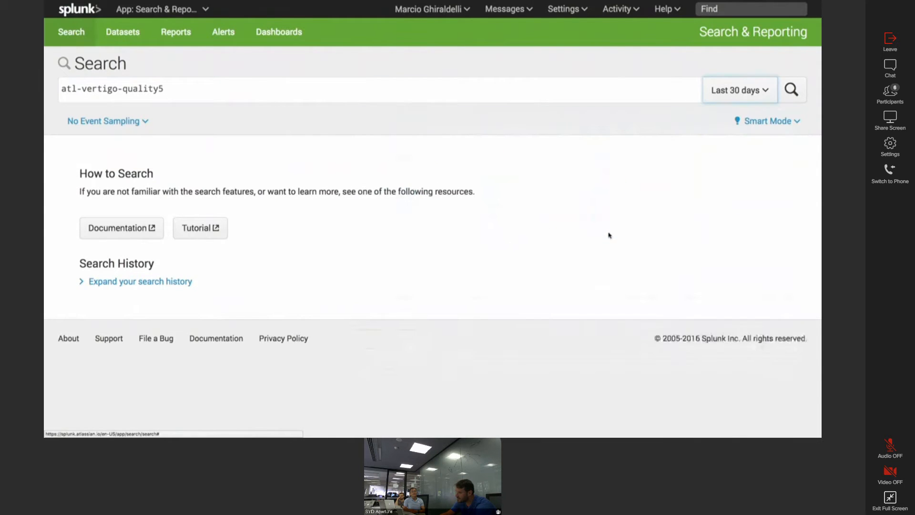
click(416, 94)
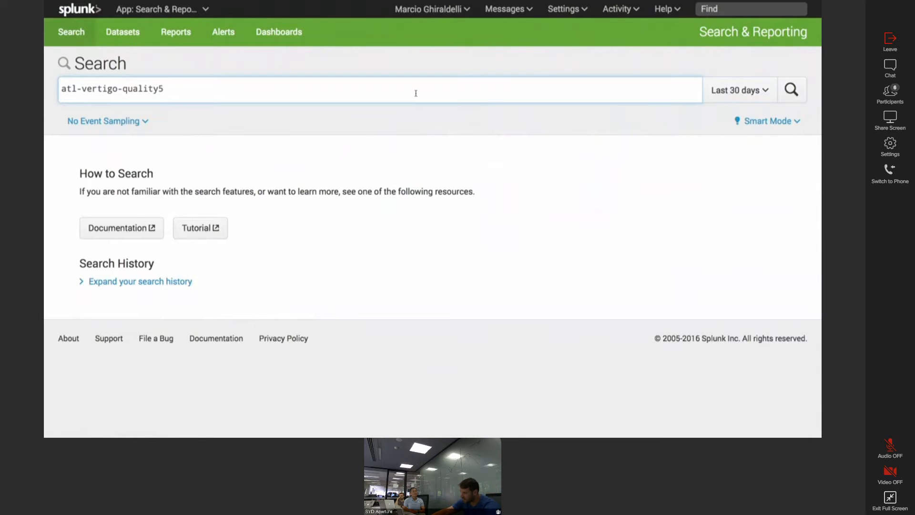
key(Return)
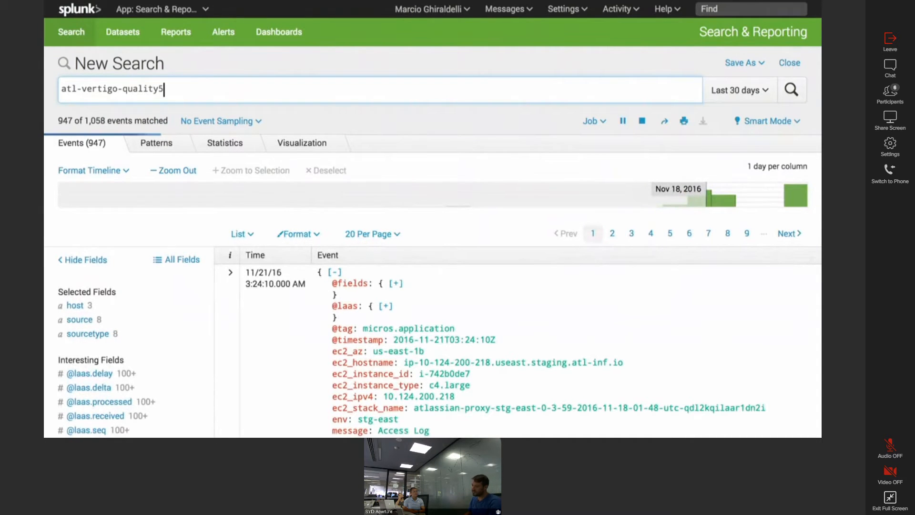
Step: Extend the query with "| stats count by eventtype", correcting the spelling of the field name, and run it
text(| stats cout)
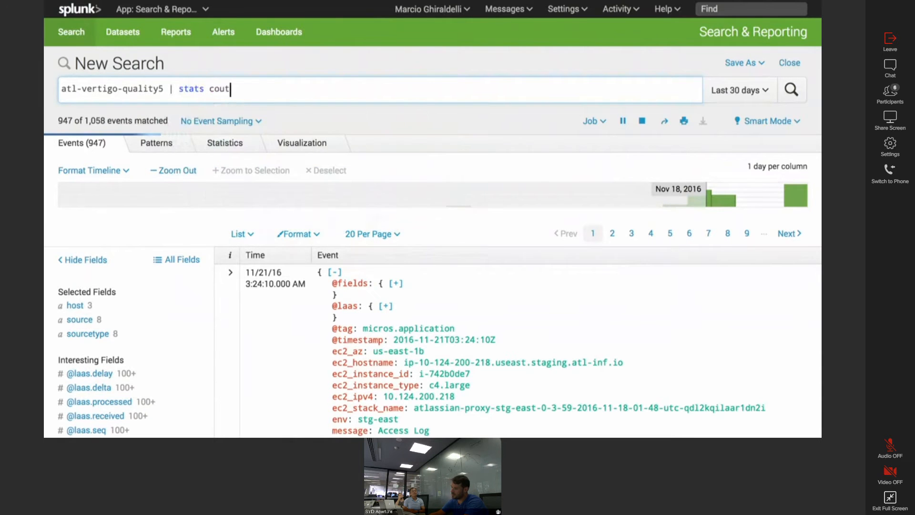
key(BackSpace)
text(nt by eventype)
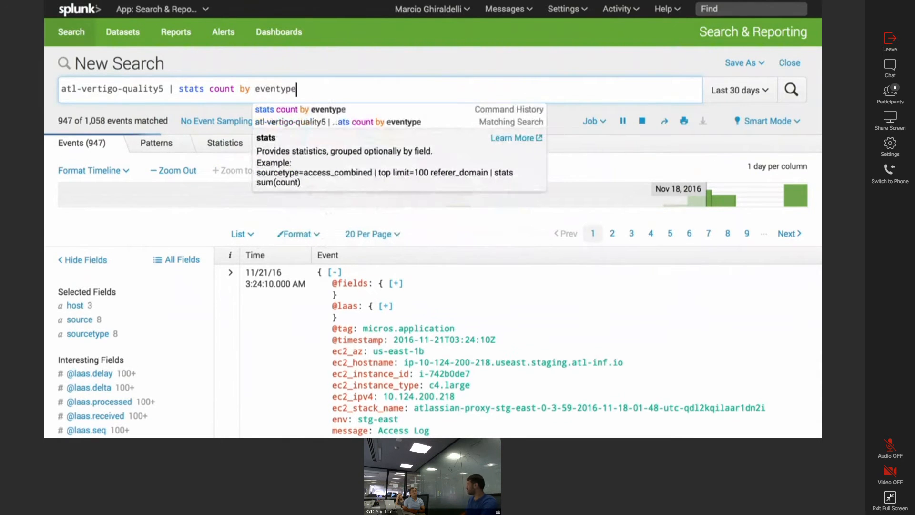
key(Return)
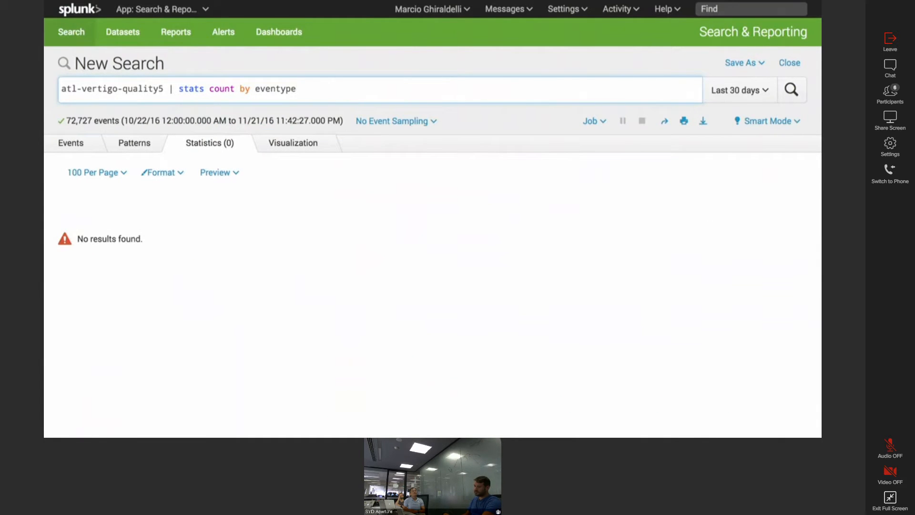
key(Left)
key(Left)
key(Left)
text(t)
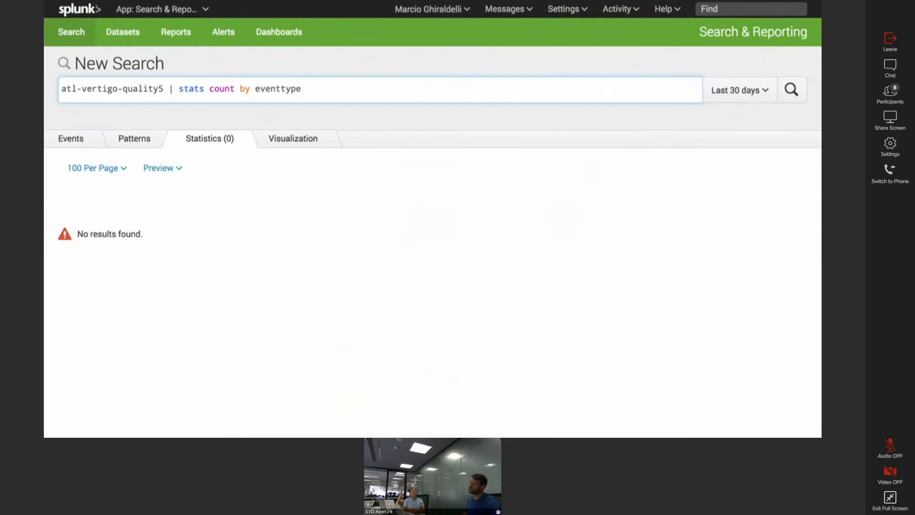
key(Return)
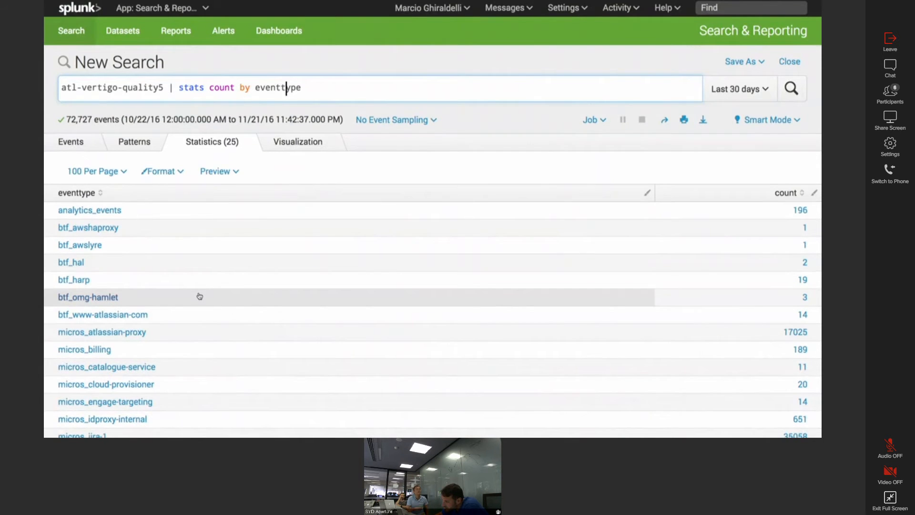
Step: Find micros_monarch in the event type statistics and view its matching events
scroll(199, 296, down, 3)
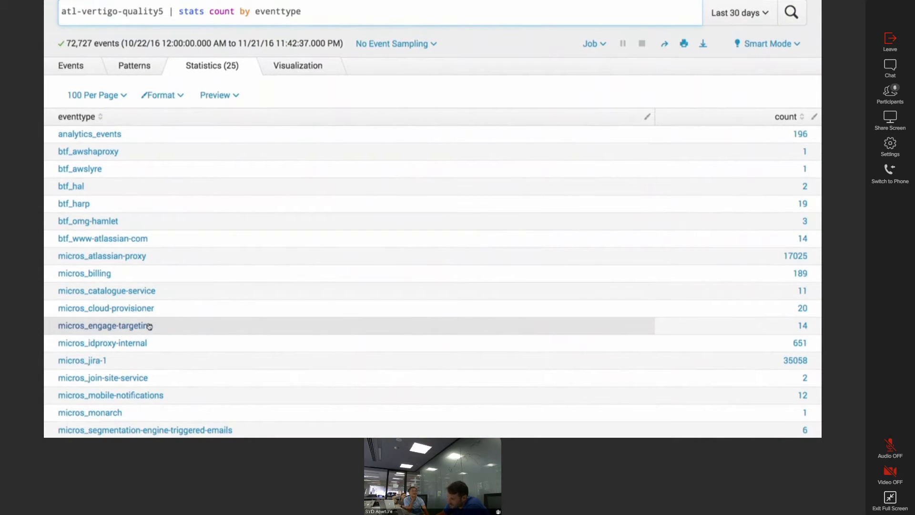
scroll(125, 359, down, 1)
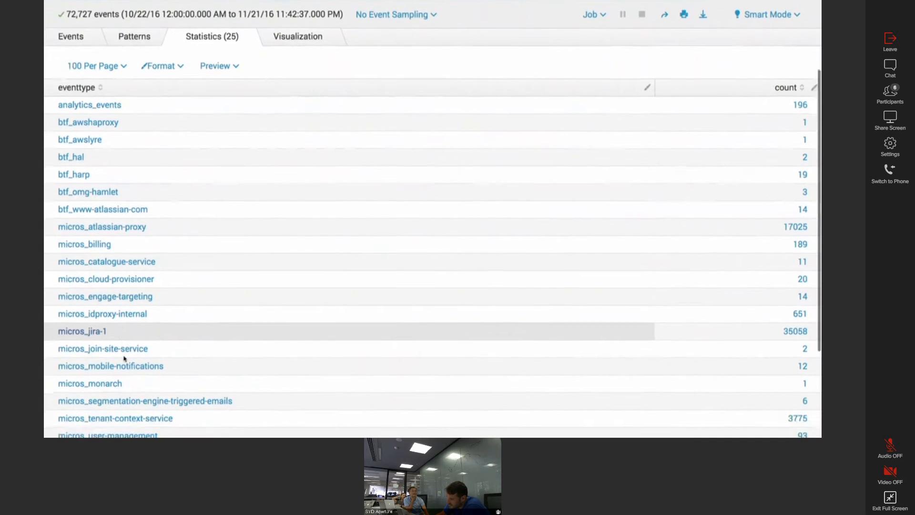
scroll(149, 369, down, 1)
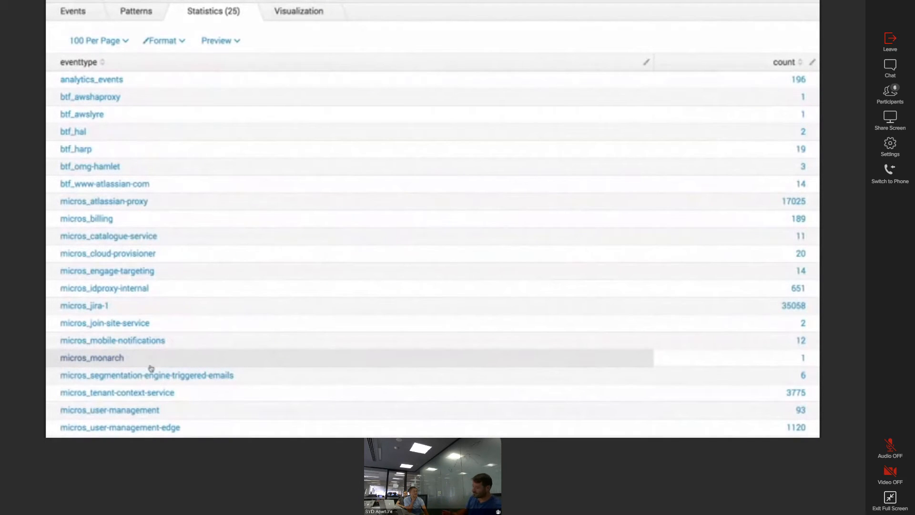
click(98, 361)
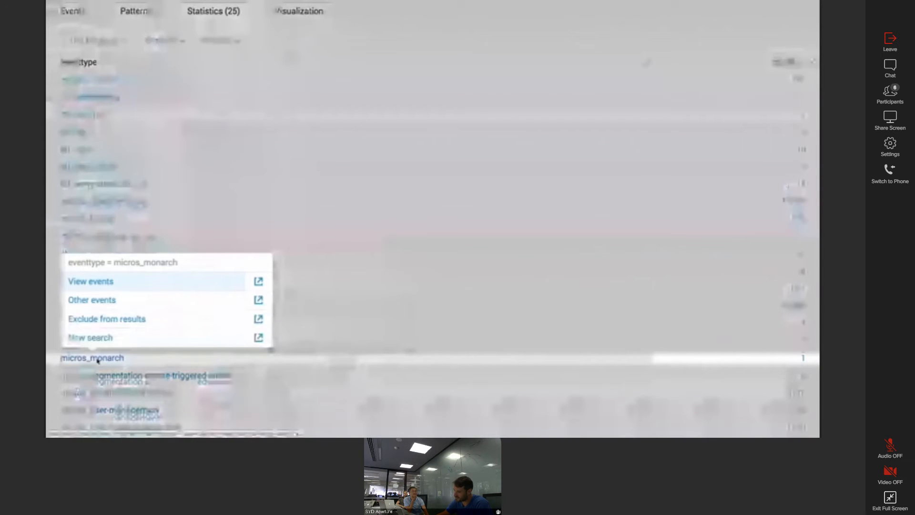
click(289, 289)
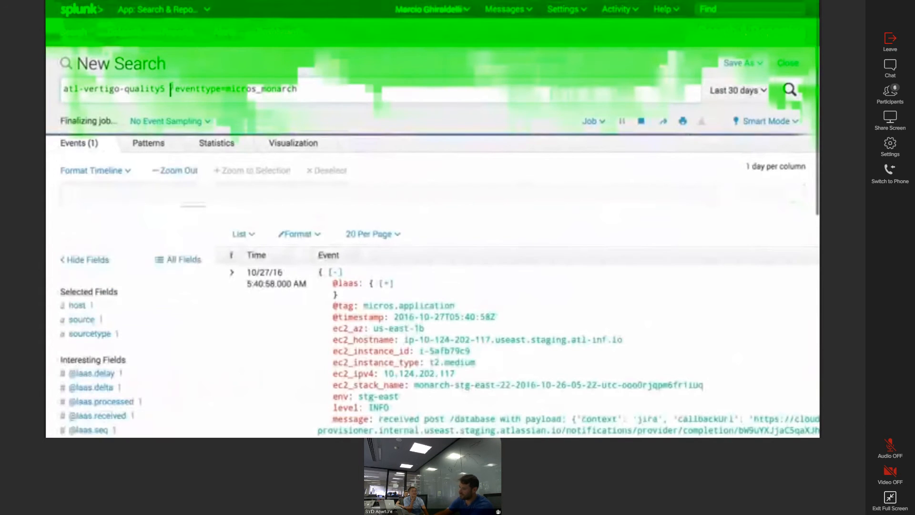
Step: Remove the atl-vertigo-quality5 term from the query and search for all "eventtype=micros_monarch" events
key(shift+Home)
key(BackSpace)
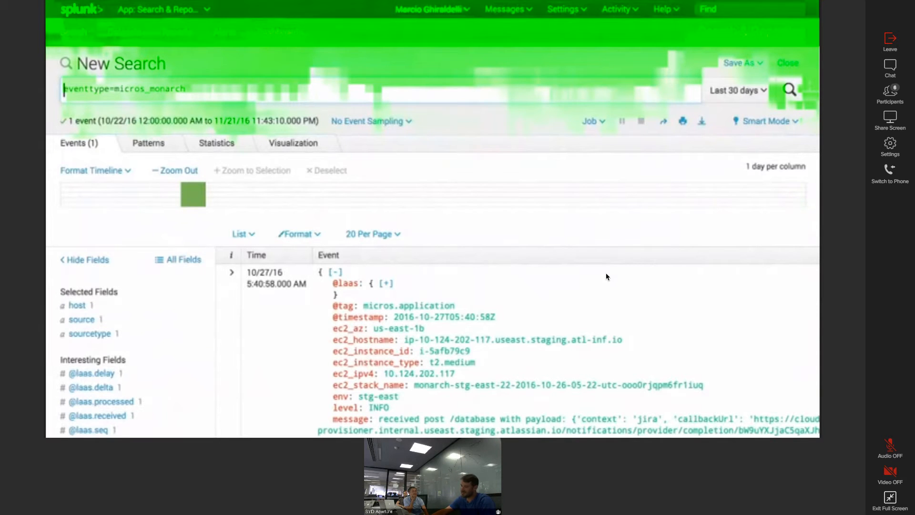
mouse_move(492, 470)
drag(432, 502, 432, 502)
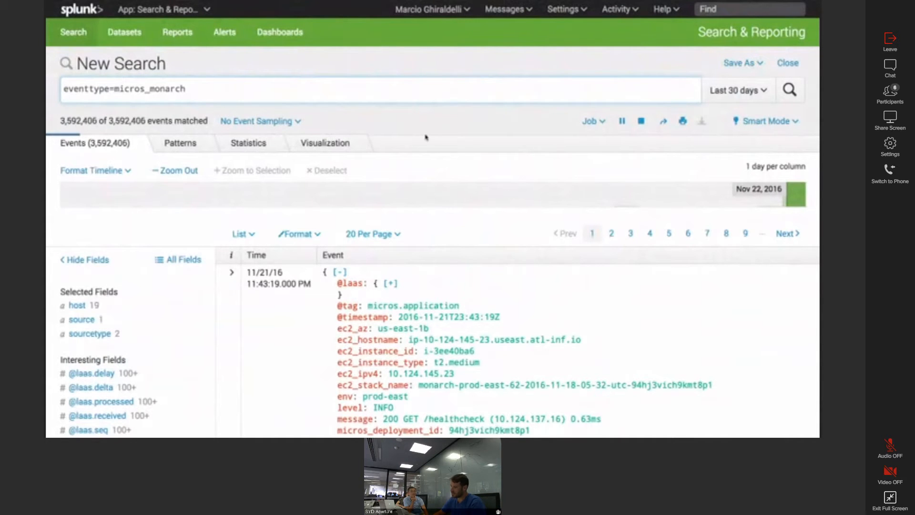
Step: Check the available event fields, add "| table message" to the micros_monarch query and run it
text(|)
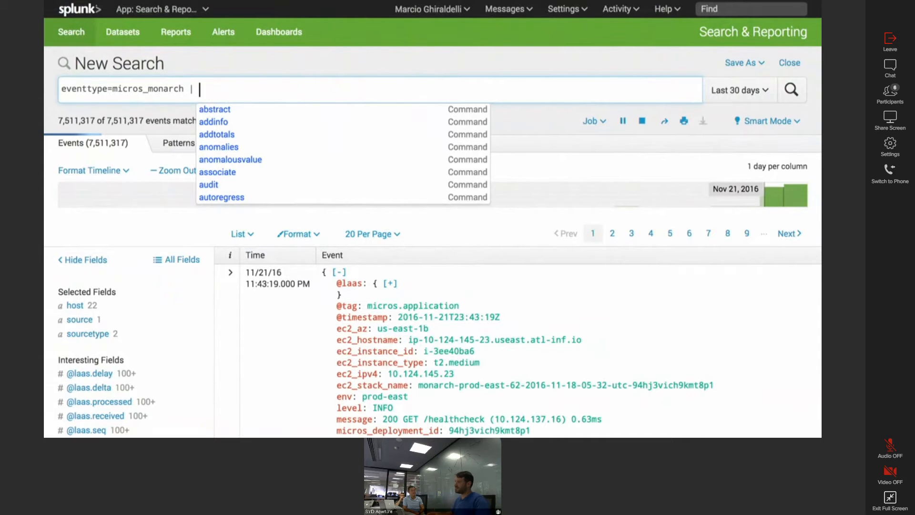
text(table)
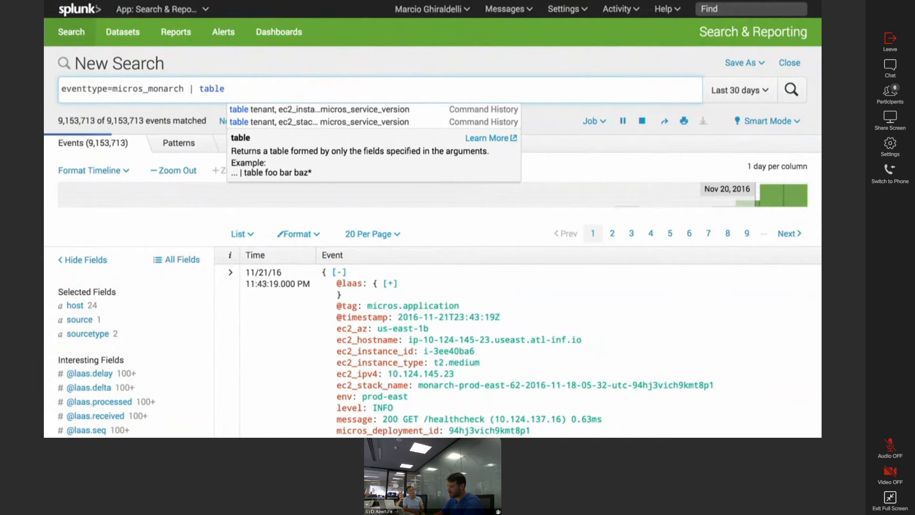
scroll(459, 204, down, 5)
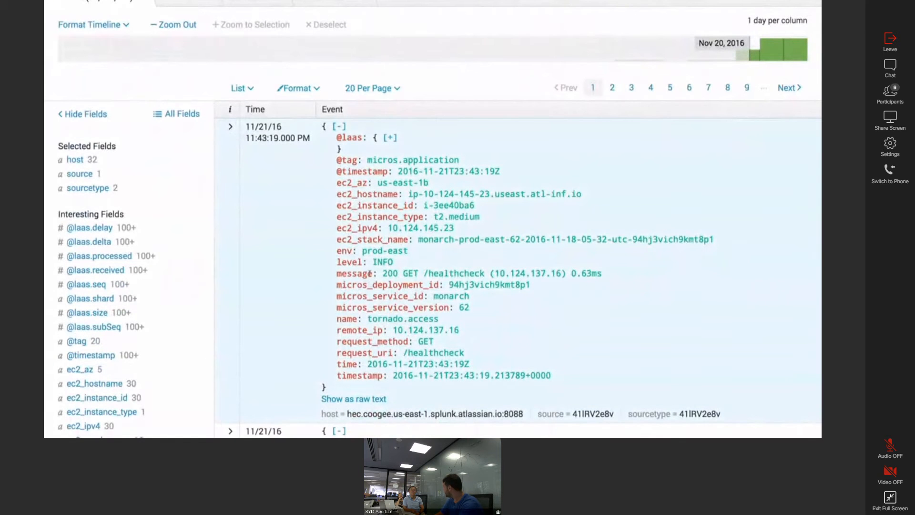
scroll(371, 271, down, 5)
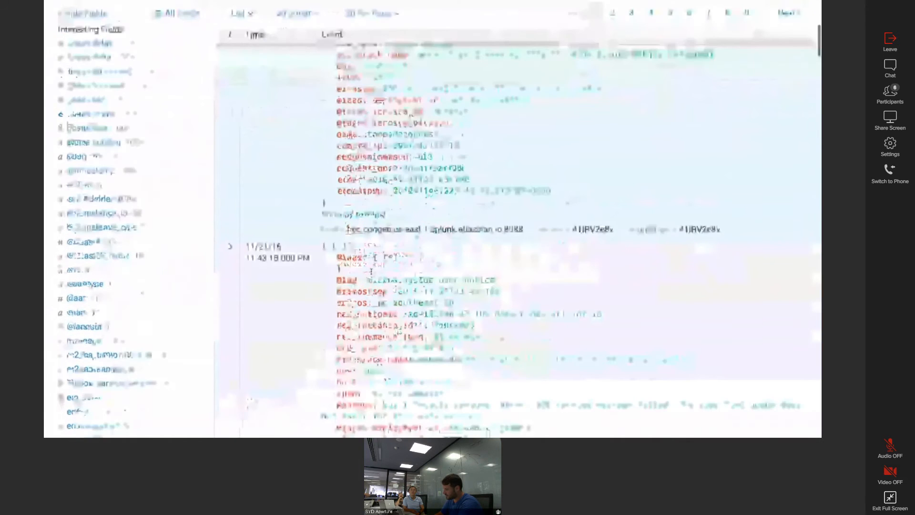
scroll(370, 272, down, 2)
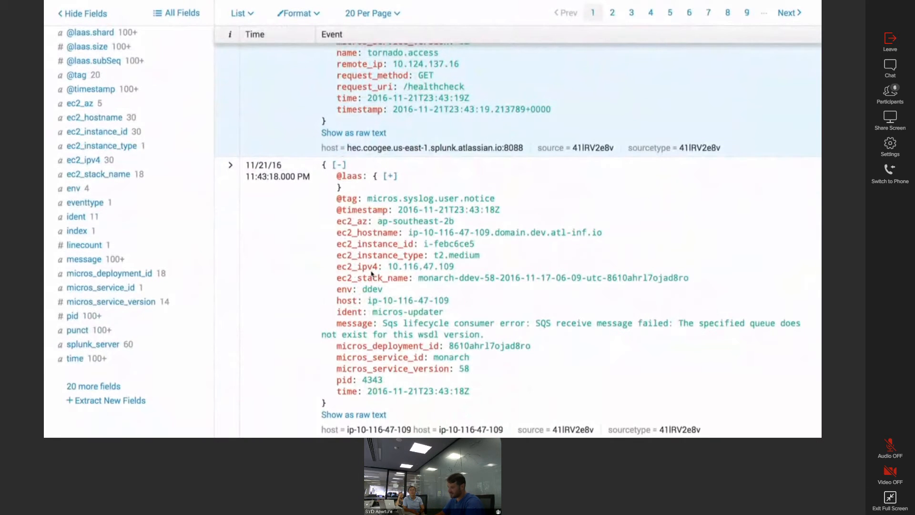
scroll(372, 274, up, 10)
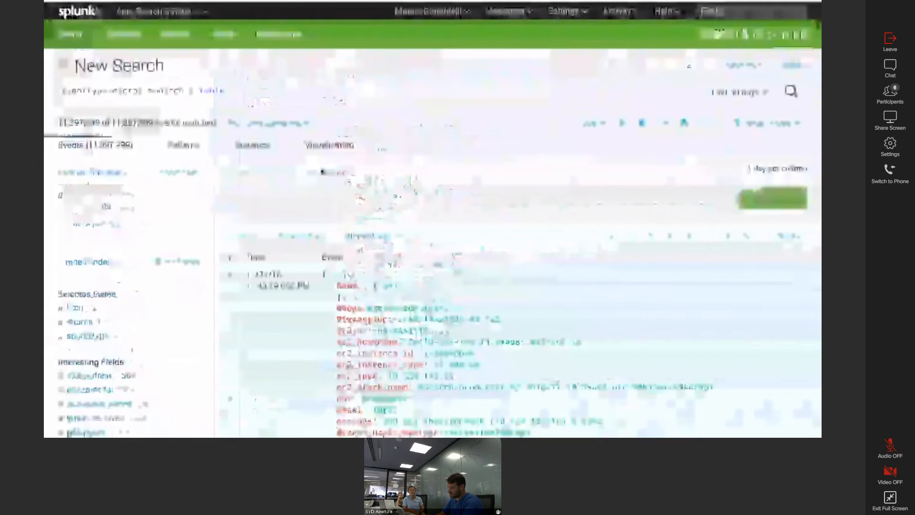
text(message)
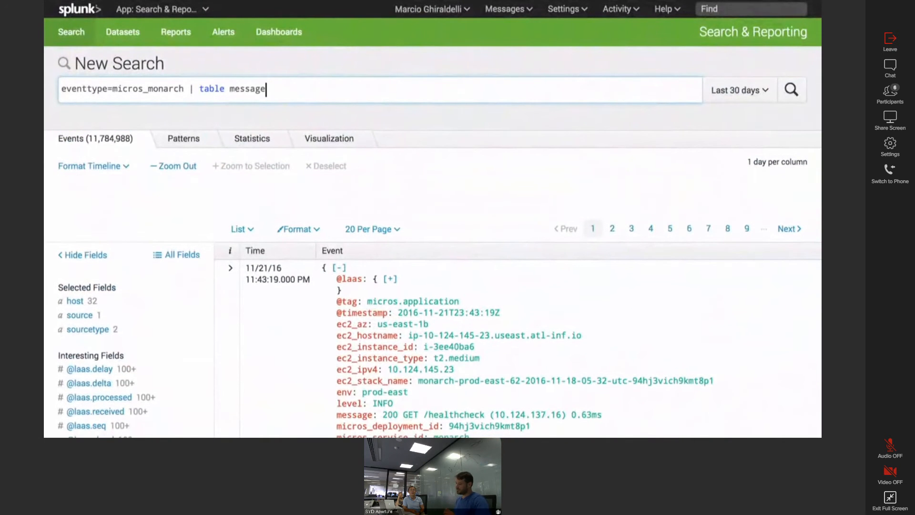
key(Return)
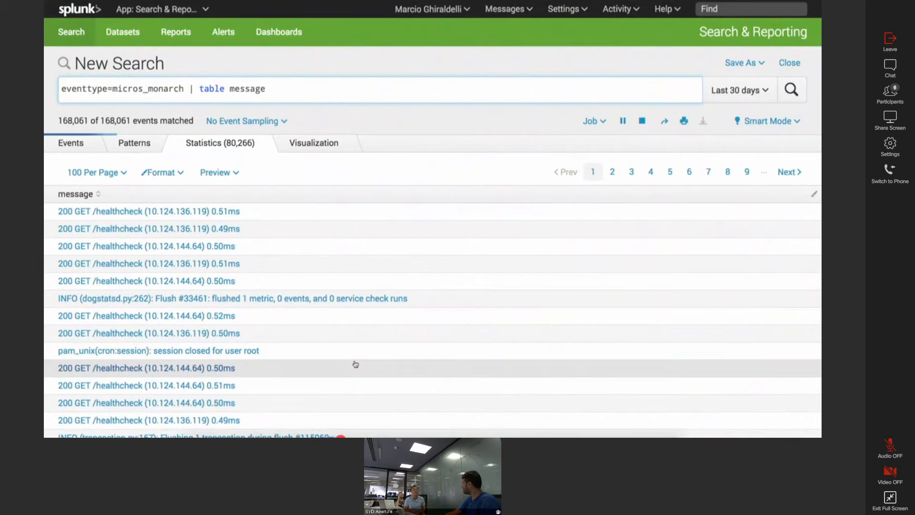
Step: Look through the message table, add the _time field before message in the table command and rerun the search
scroll(354, 364, down, 10)
scroll(355, 363, down, 3)
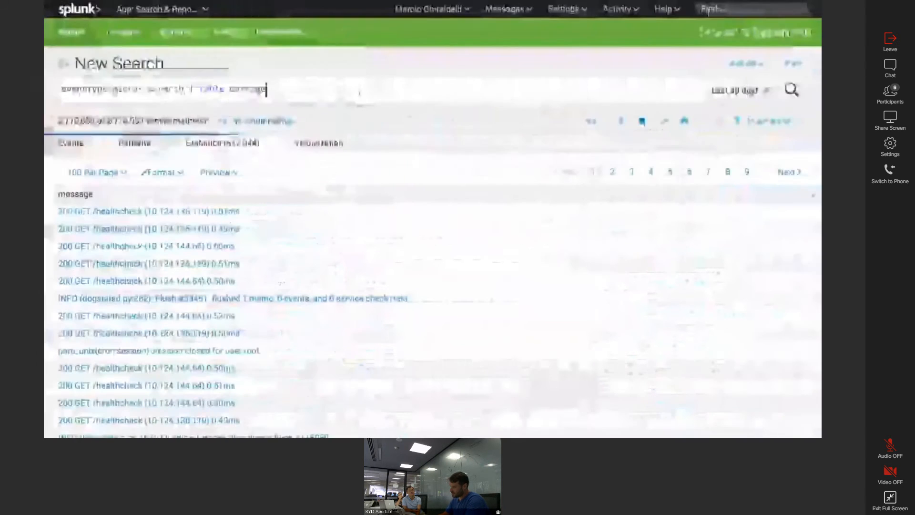
text(_time,)
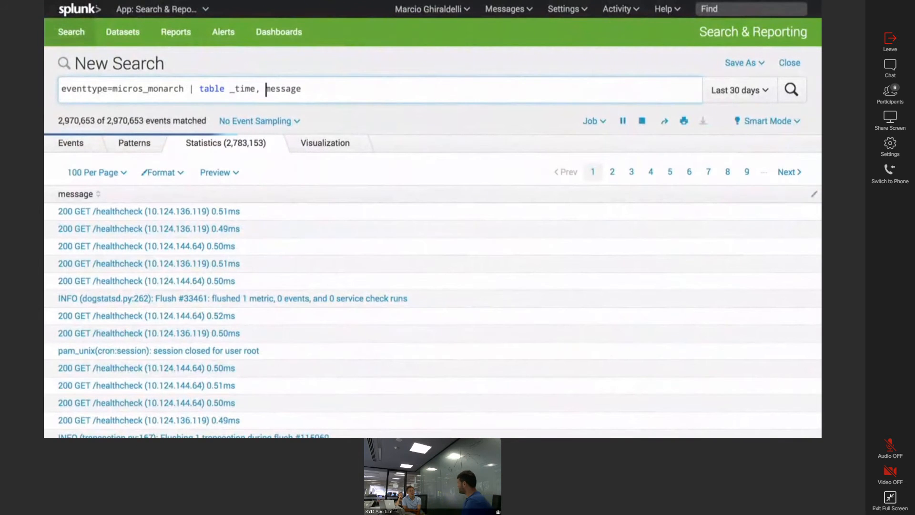
key(Return)
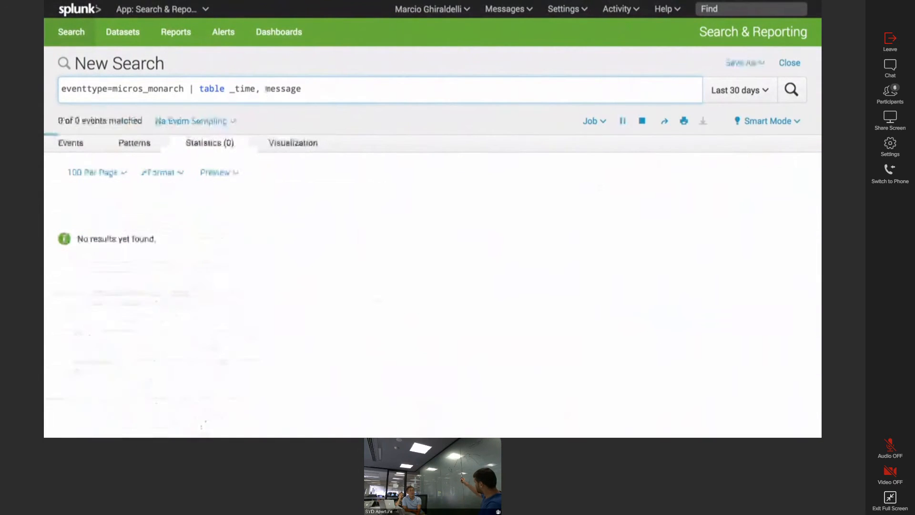
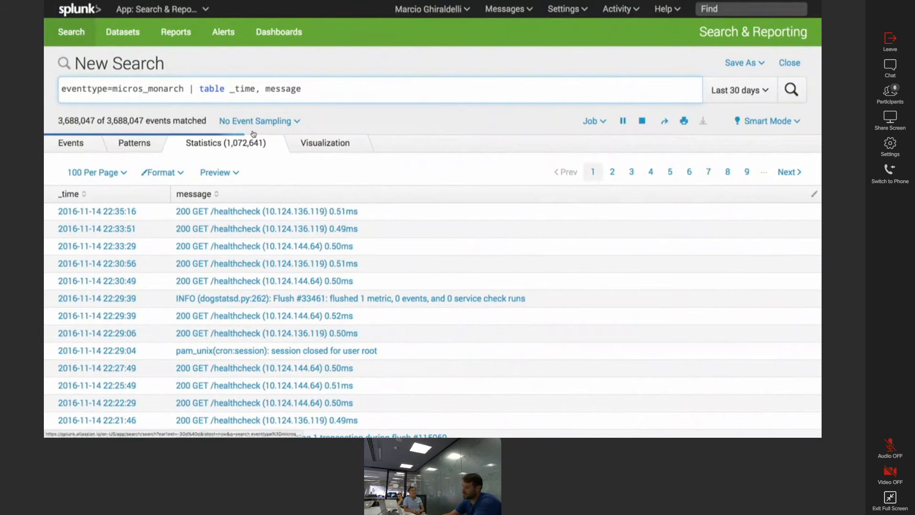
Step: Delete the table command from the query and rerun only "eventtype=micros_monarch"
key(ctrl+Right)
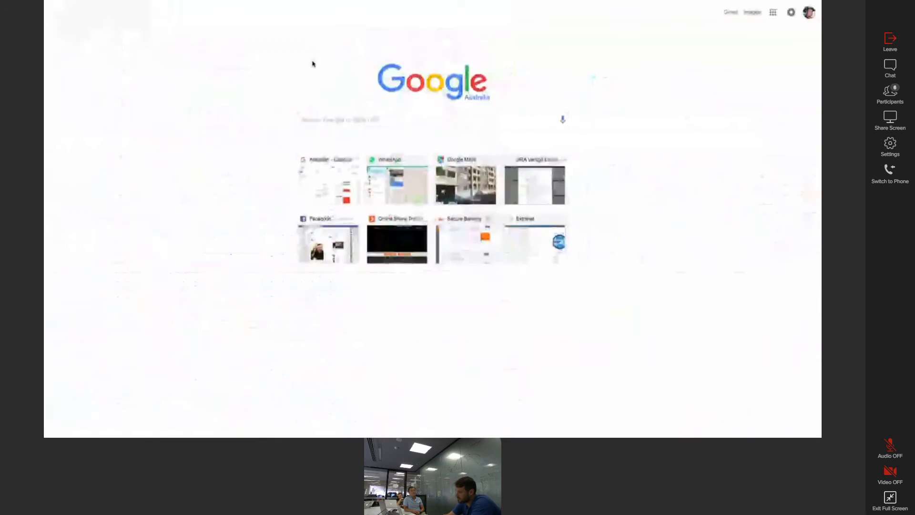
key(ctrl+Left)
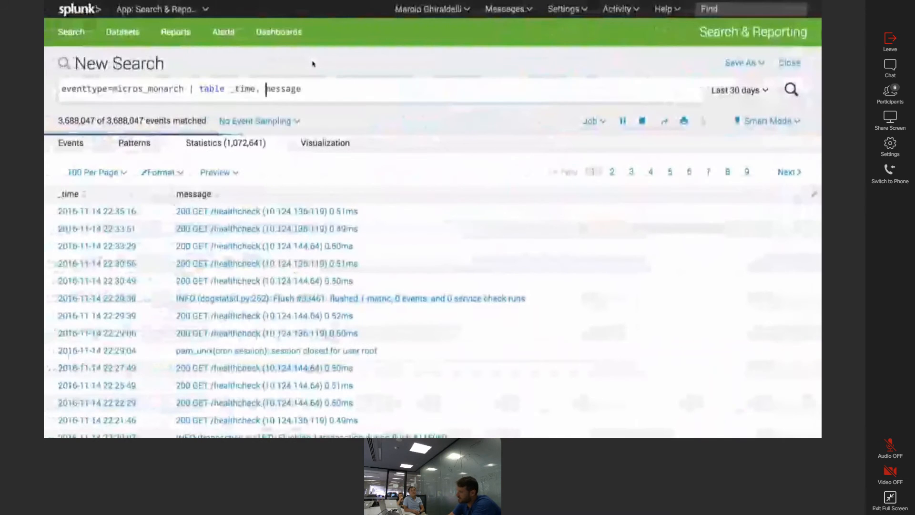
drag(301, 88, 184, 89)
key(BackSpace)
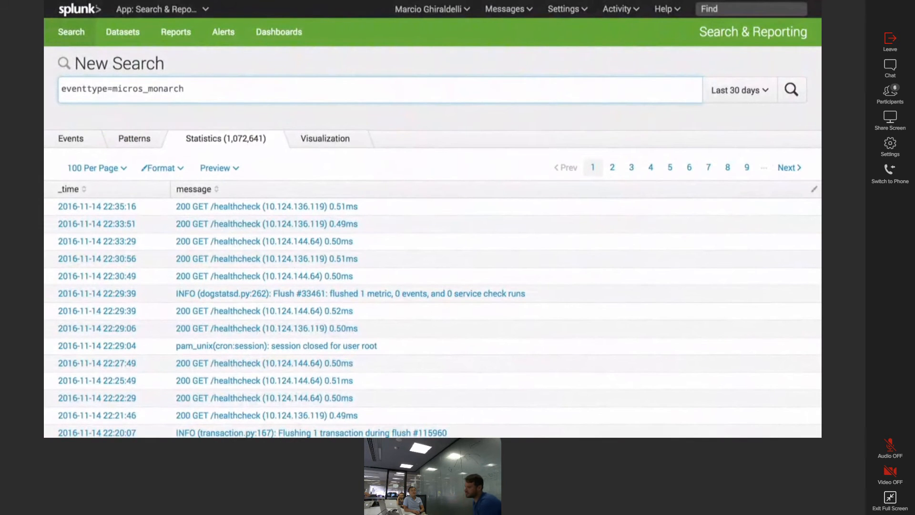
key(Return)
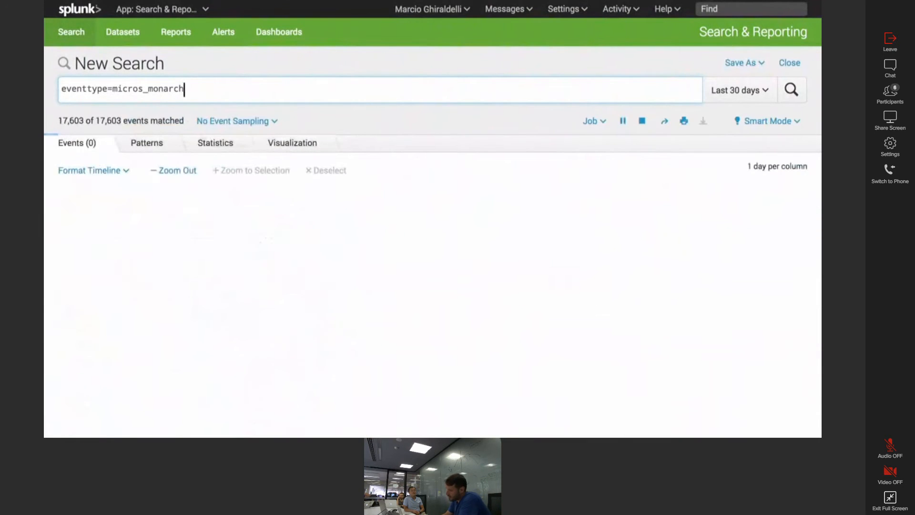
Step: Check the fields in the micros_monarch events, add "| table _time, level, message" to the query and run it
scroll(476, 214, down, 1)
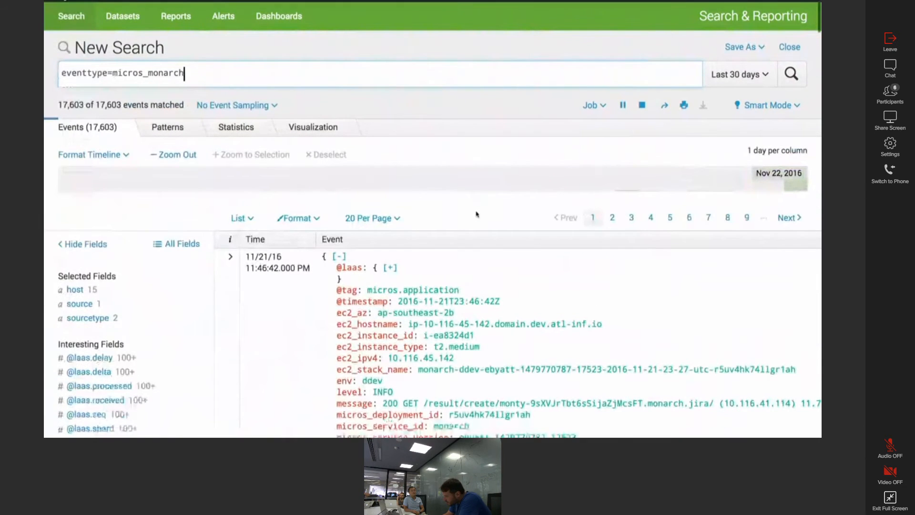
scroll(477, 214, down, 2)
scroll(477, 214, down, 3)
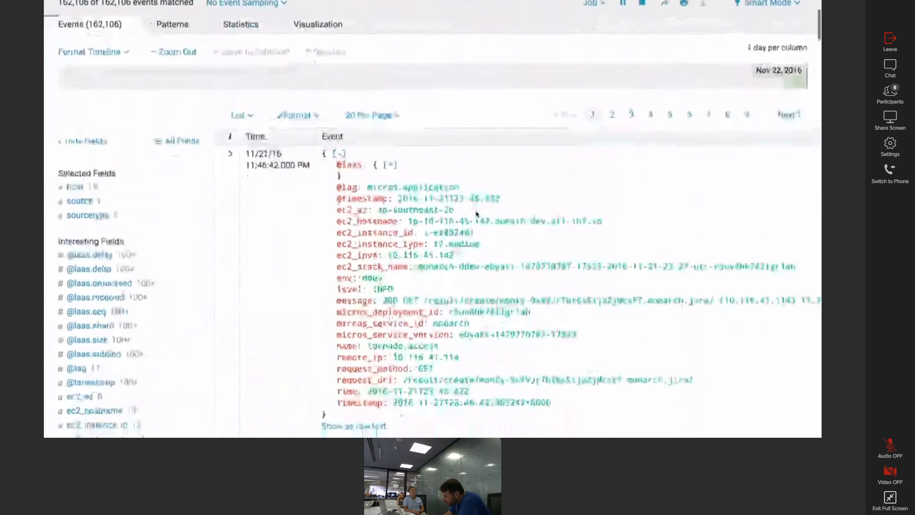
scroll(477, 214, down, 3)
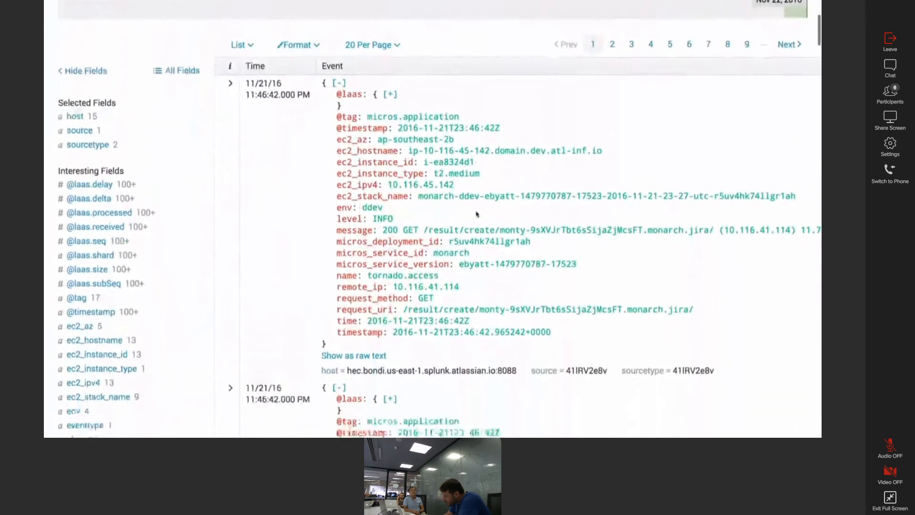
scroll(477, 214, down, 3)
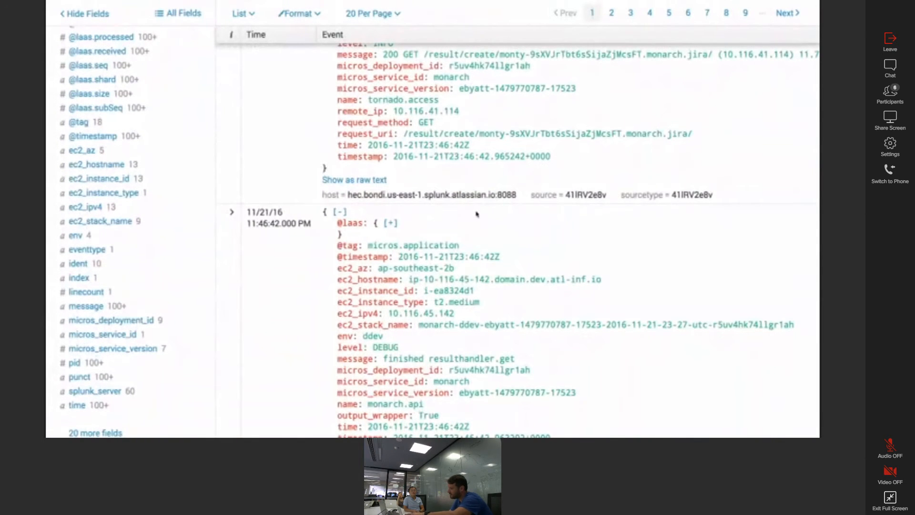
scroll(477, 214, up, 3)
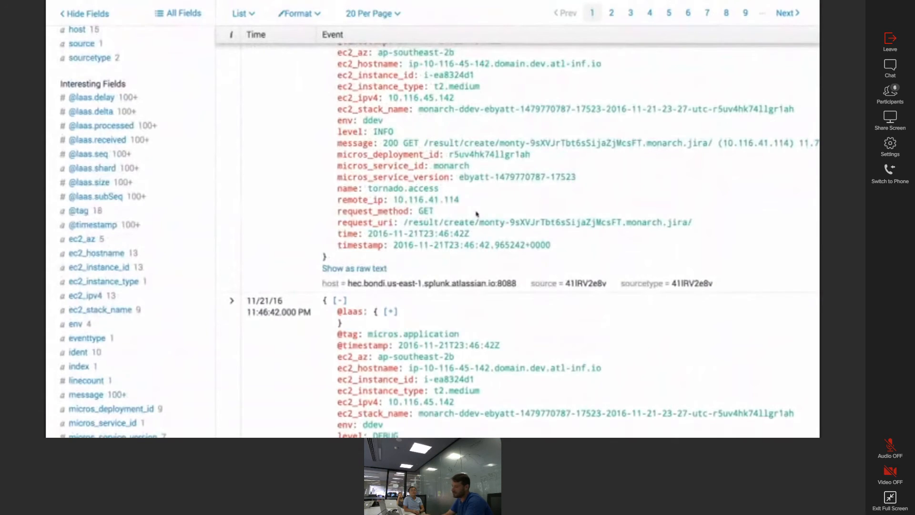
scroll(477, 214, up, 10)
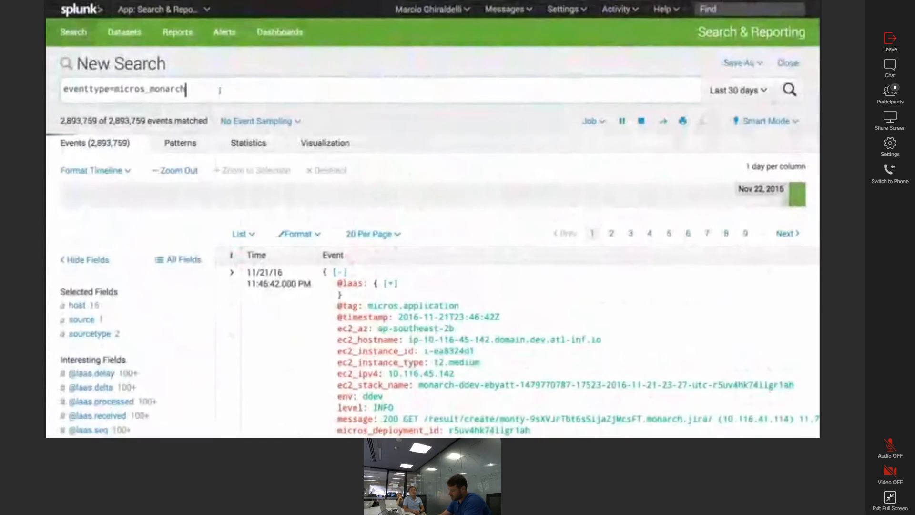
text(| table _ti)
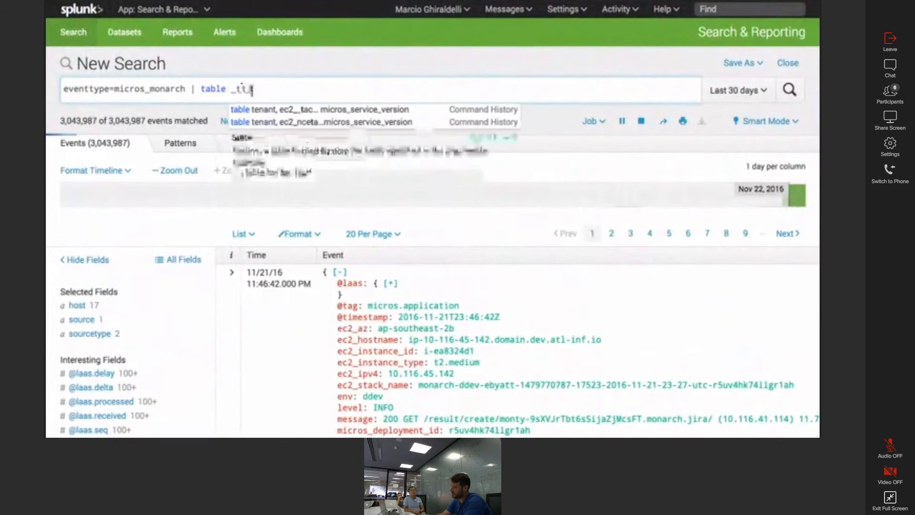
text(me, level, message)
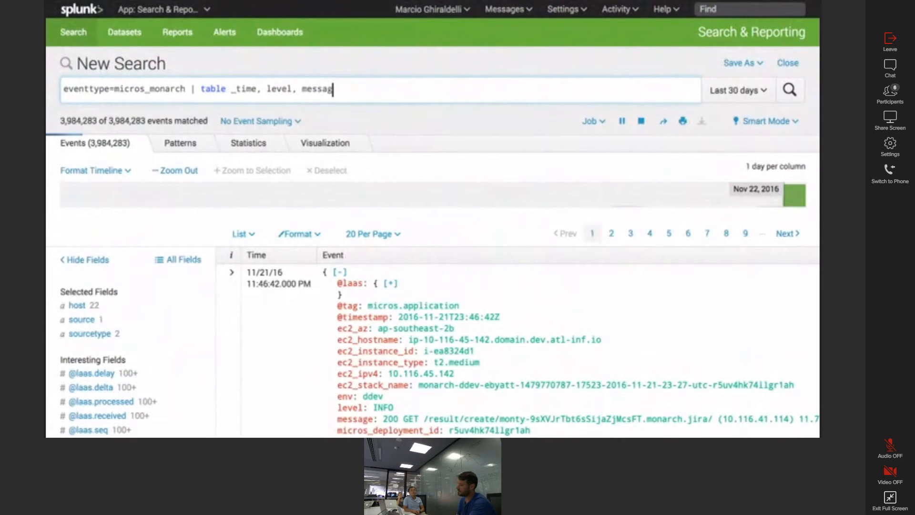
key(Return)
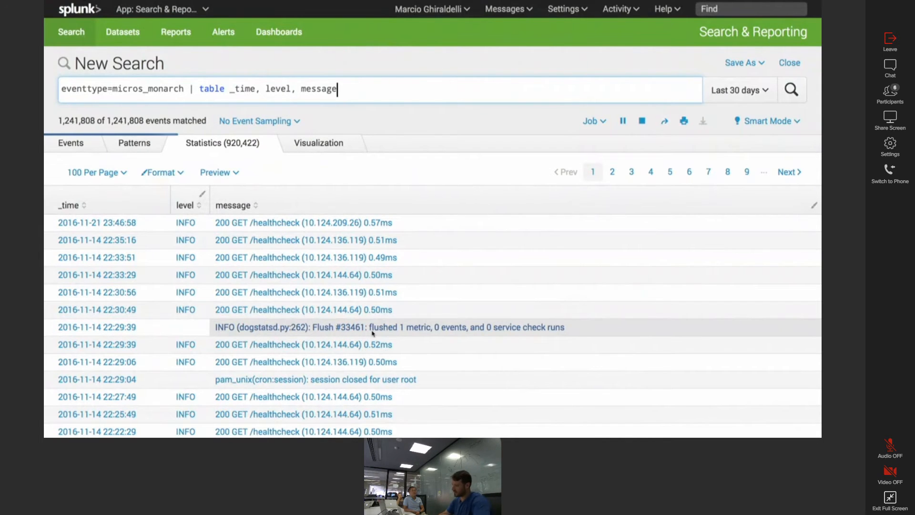
Step: Sort the results table by level in descending order, then append "| sort by -level" to the query and run it
click(188, 206)
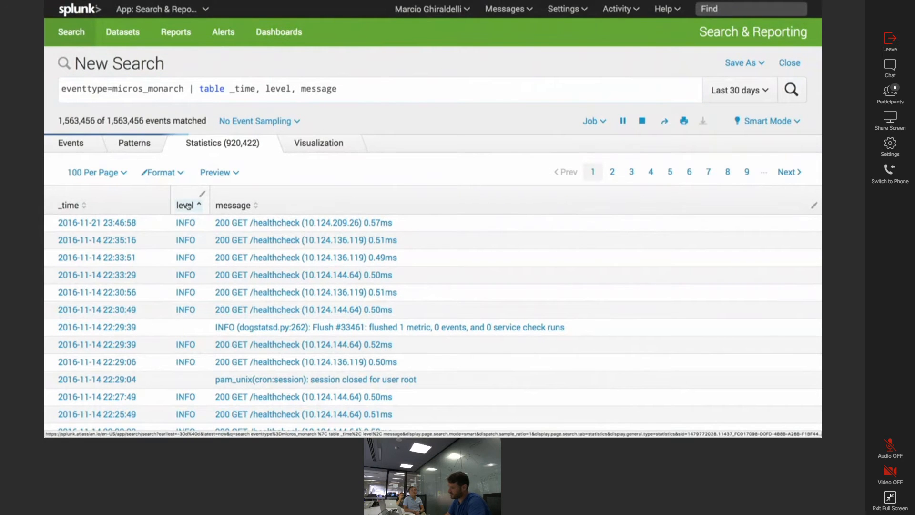
click(189, 206)
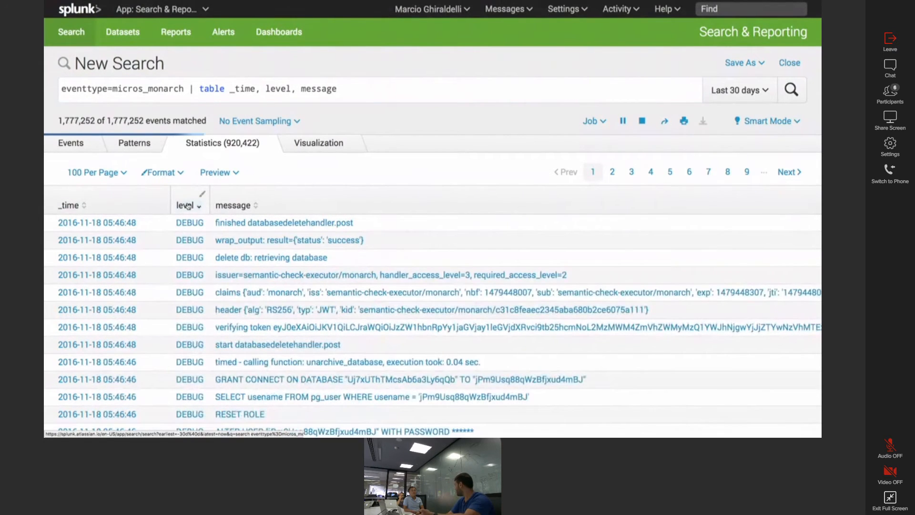
click(383, 91)
text(| )
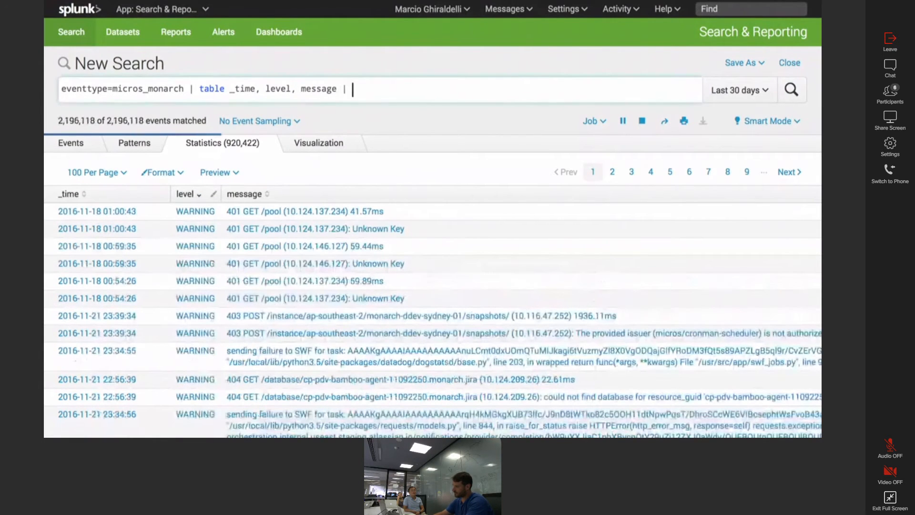
text(sort by level des)
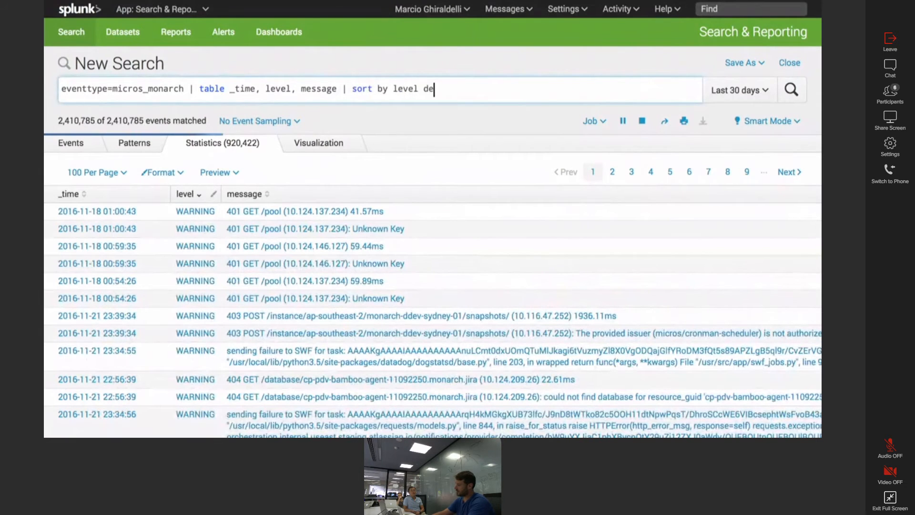
key(BackSpace)
key(BackSpace)
key(BackSpace)
click(393, 89)
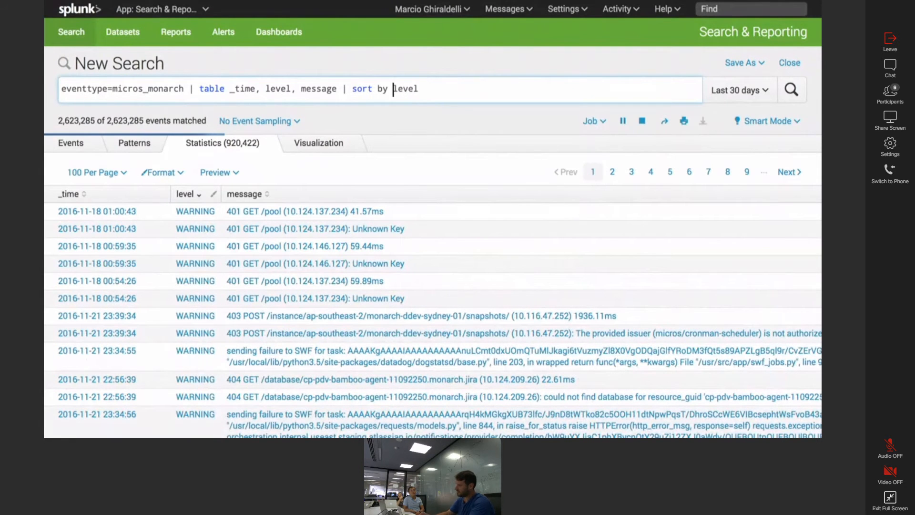
text(-)
key(Return)
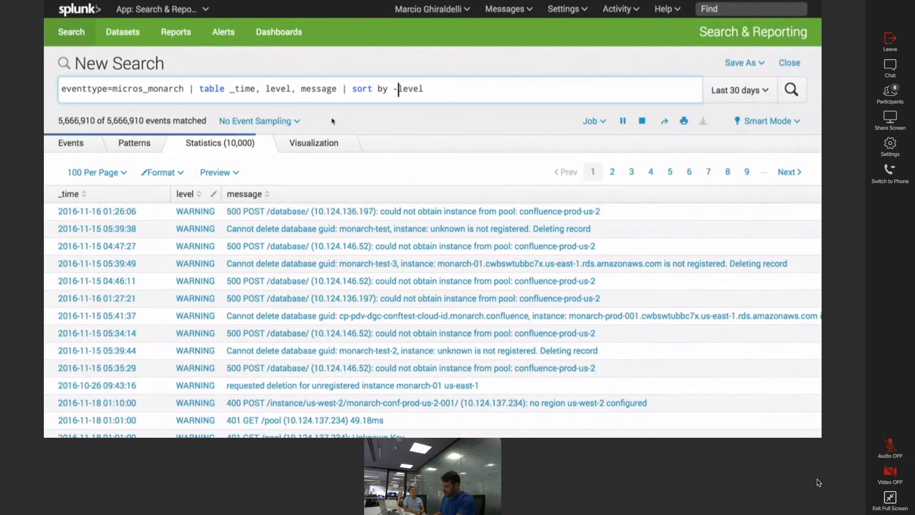
Step: Replace the "sort by -level" command at the end of the query with "rex field=message"
key(Right)
key(Right)
key(Right)
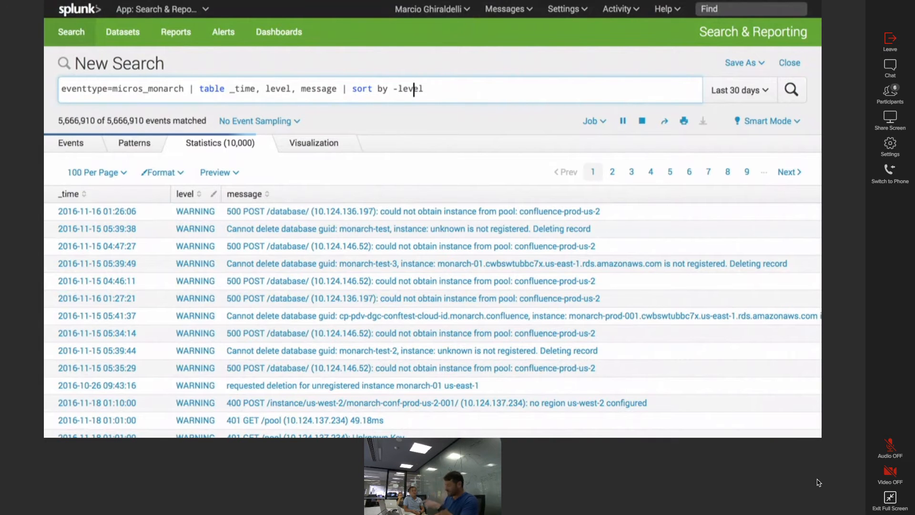
key(End)
key(shift+Left)
key(shift+Left)
key(shift+Left)
key(shift+Left)
key(shift+Left)
key(shift+Left)
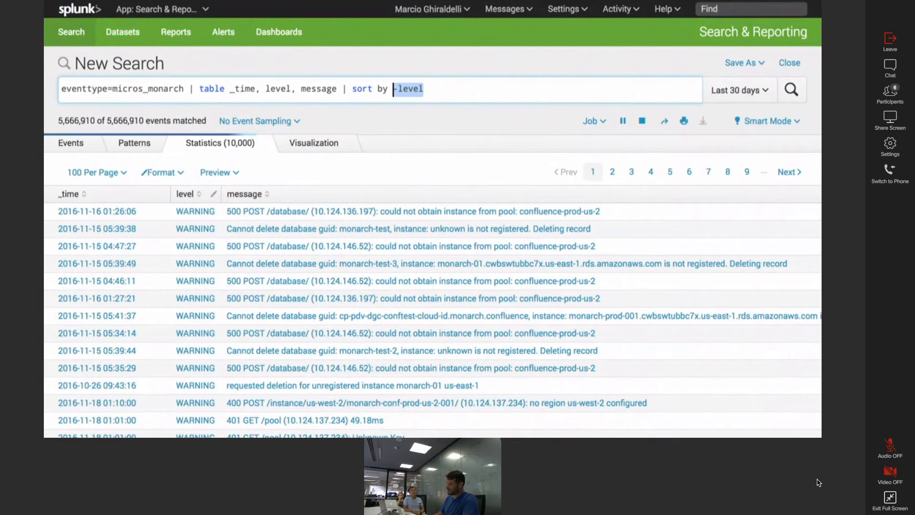
key(ctrl+shift+Left)
key(ctrl+shift+Left)
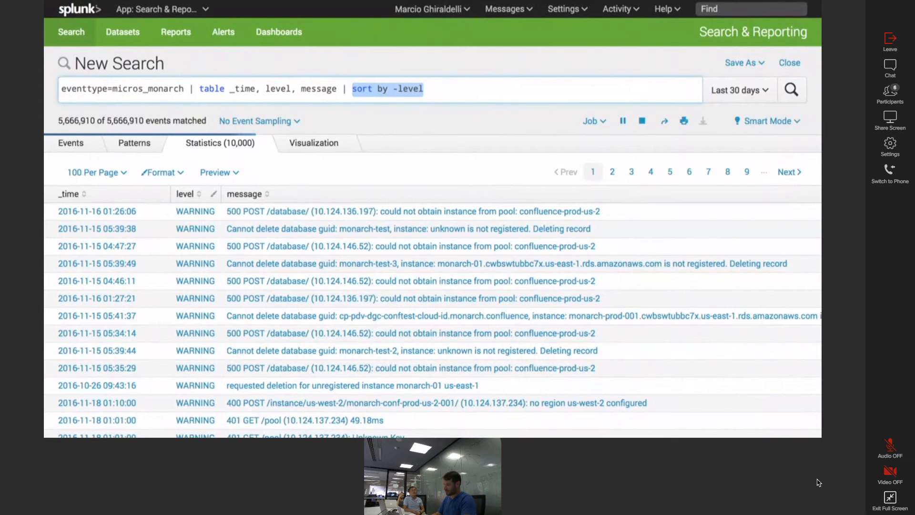
text(rex)
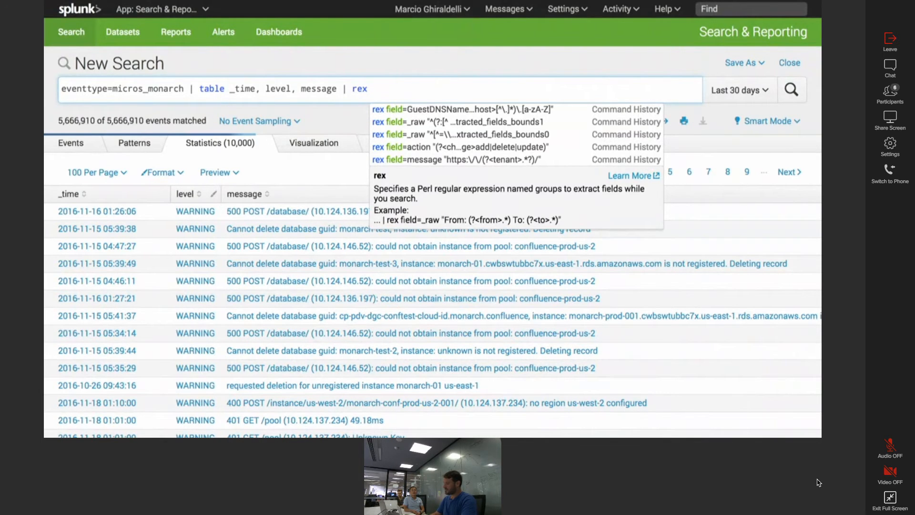
text(field=)
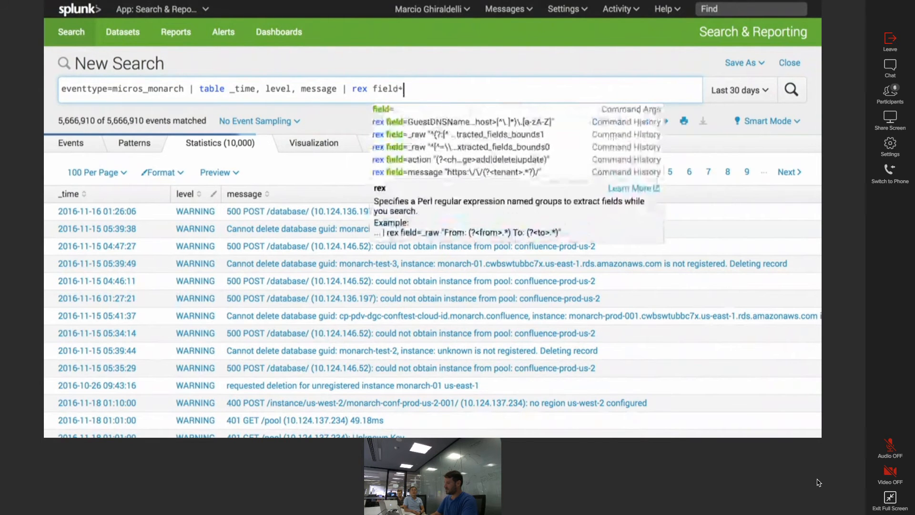
text(+me)
key(BackSpace)
key(BackSpace)
key(BackSpace)
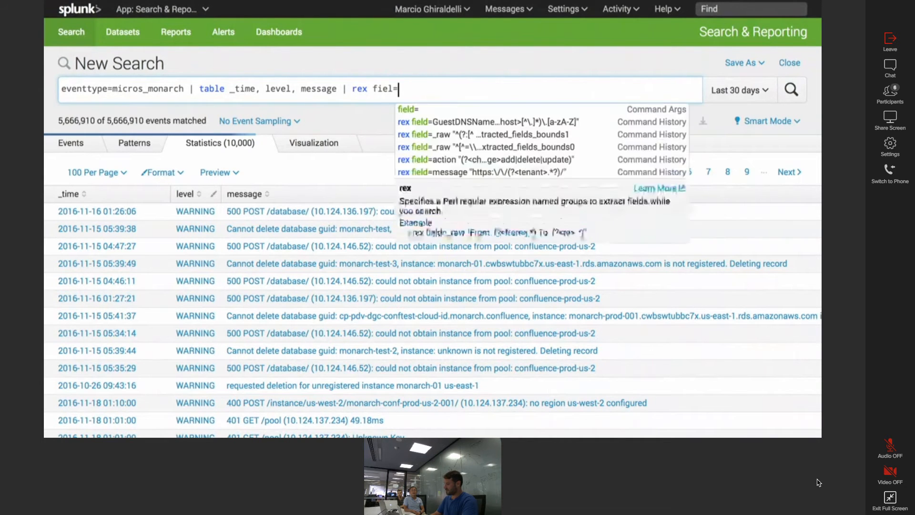
text(=message)
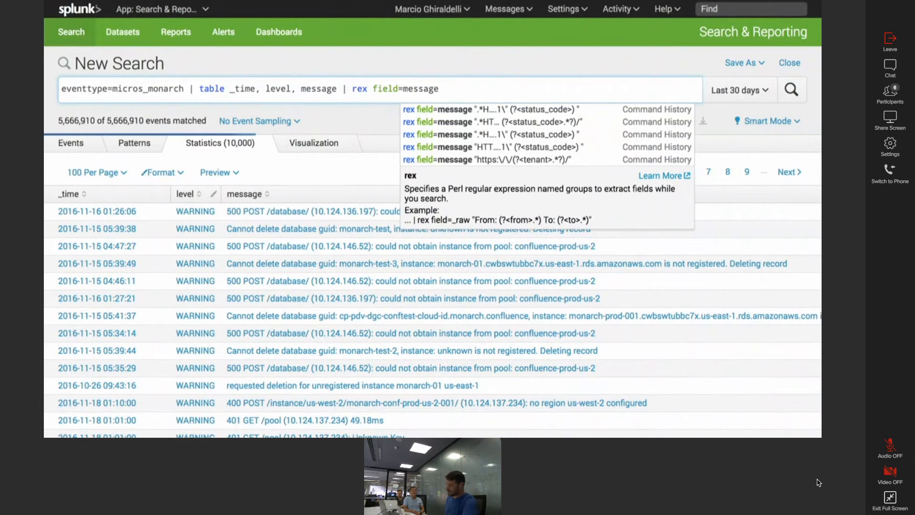
Step: Add the quoted regular expression "(\d\d\d) .*" to the rex command, with the three digits as a capture group
text("")
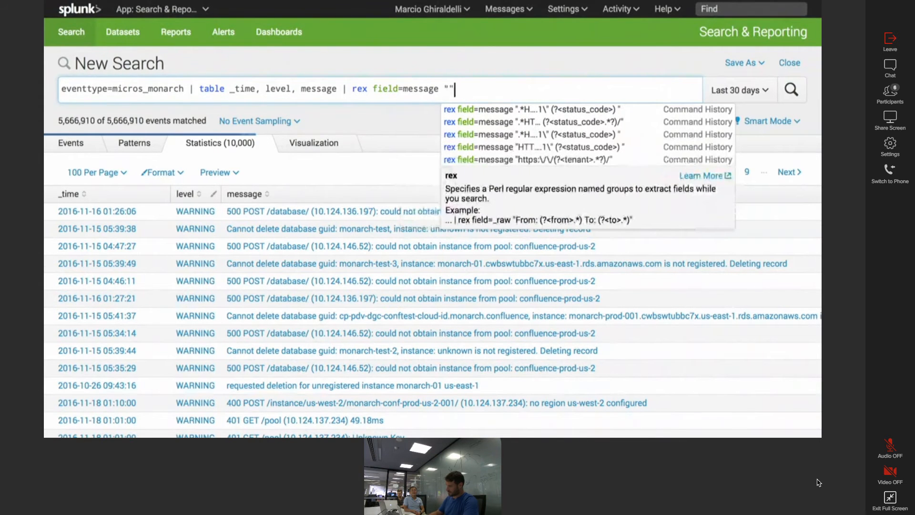
key(Left)
text(\d\d\d)
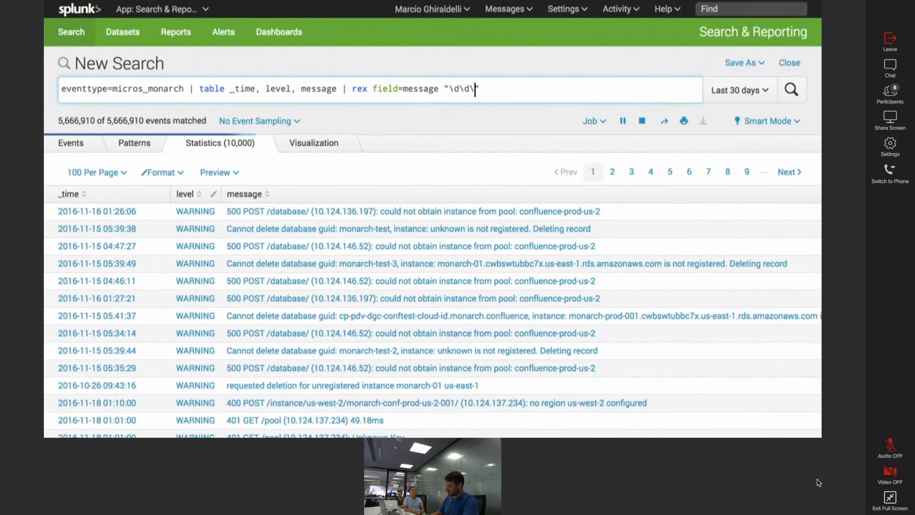
text(.*)
key(Left)
key(Left)
key(Left)
key(Left)
key(Left)
key(Left)
key(Left)
key(Left)
text(()
key(Right)
key(Right)
key(Right)
key(Right)
key(Right)
key(Right)
text())
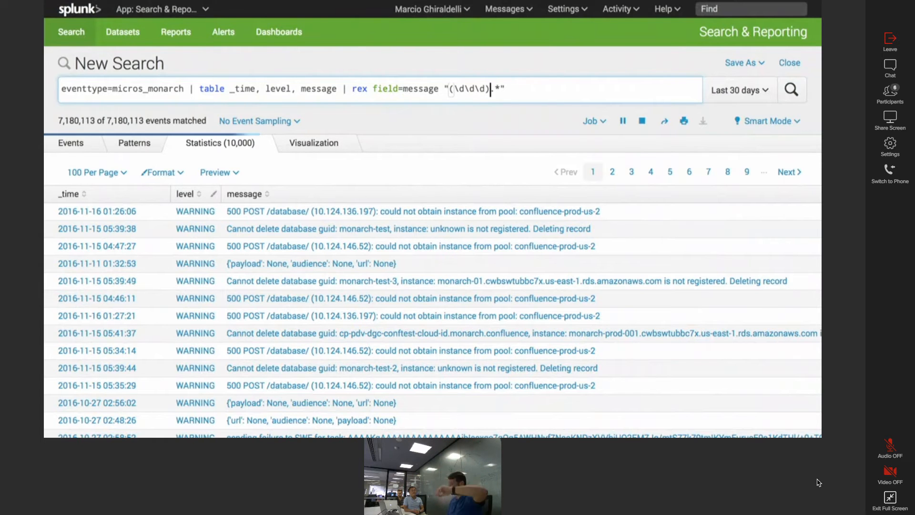
key(Right)
key(Left)
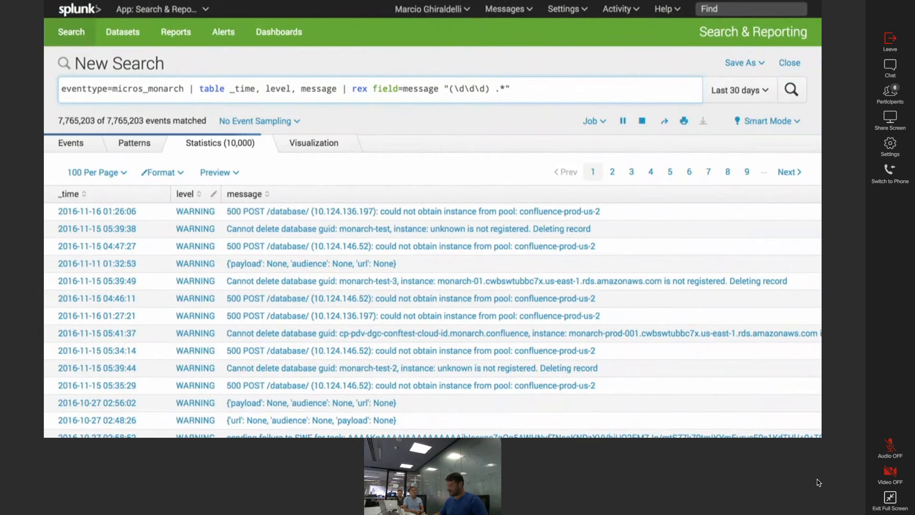
Step: Name the capture group in the rex pattern by inserting "?<http-response>" before the three digits
key(Left)
key(Left)
key(Left)
key(Left)
key(Left)
key(Left)
key(Left)
key(Left)
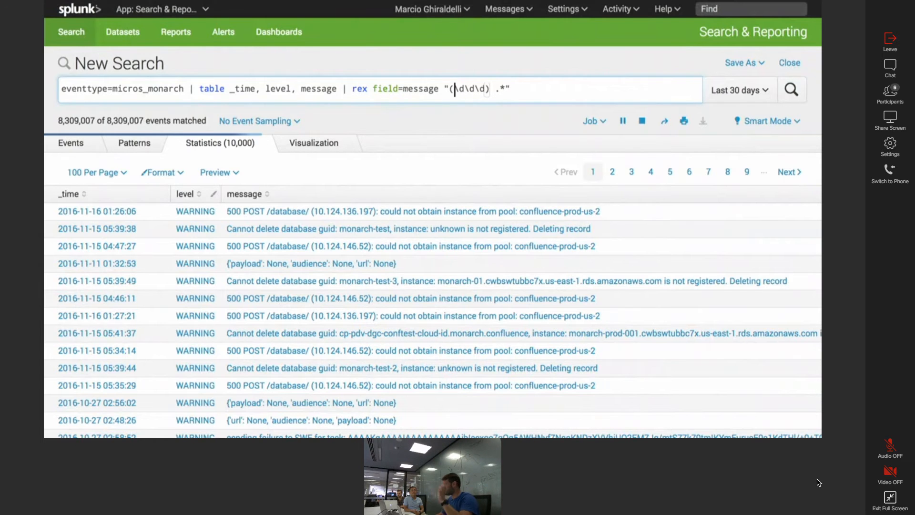
text(?)
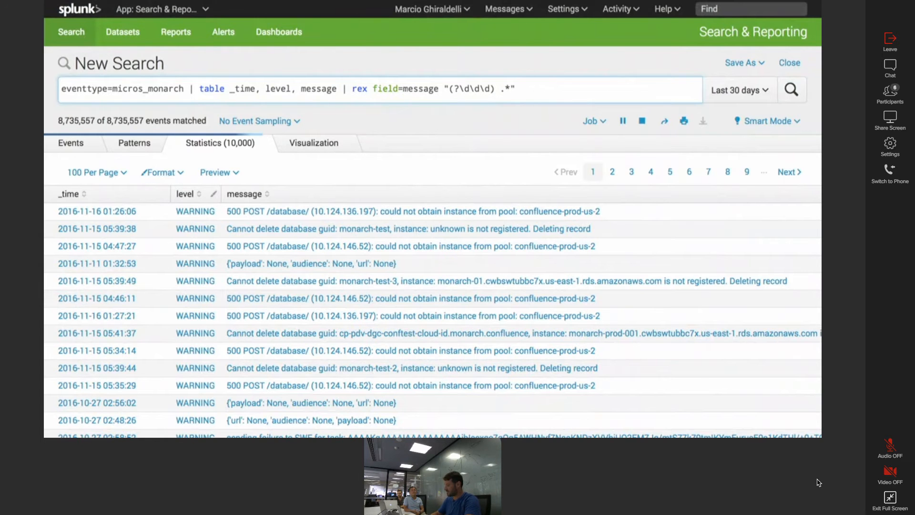
text(<>)
key(Left)
key(Left)
key(Left)
key(shift+Right)
key(shift+Right)
key(shift+Right)
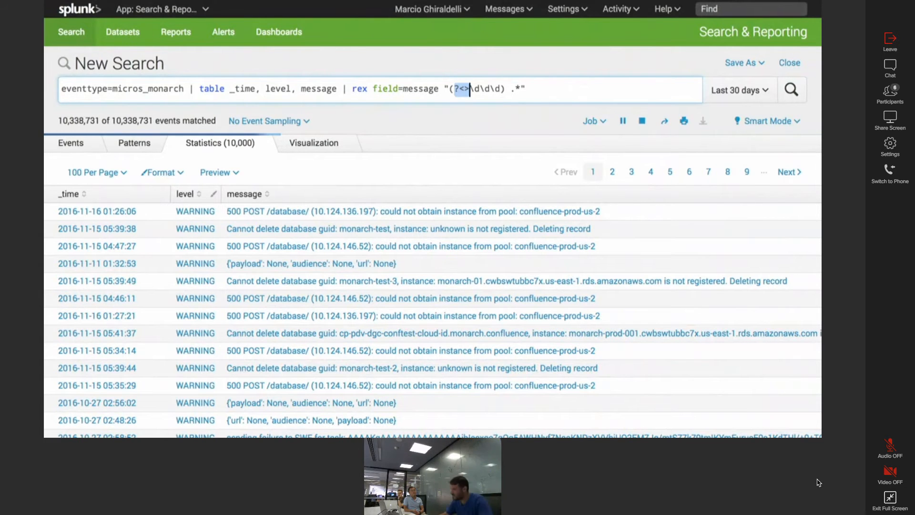
key(Left)
key(Right)
key(Right)
text(http-response)
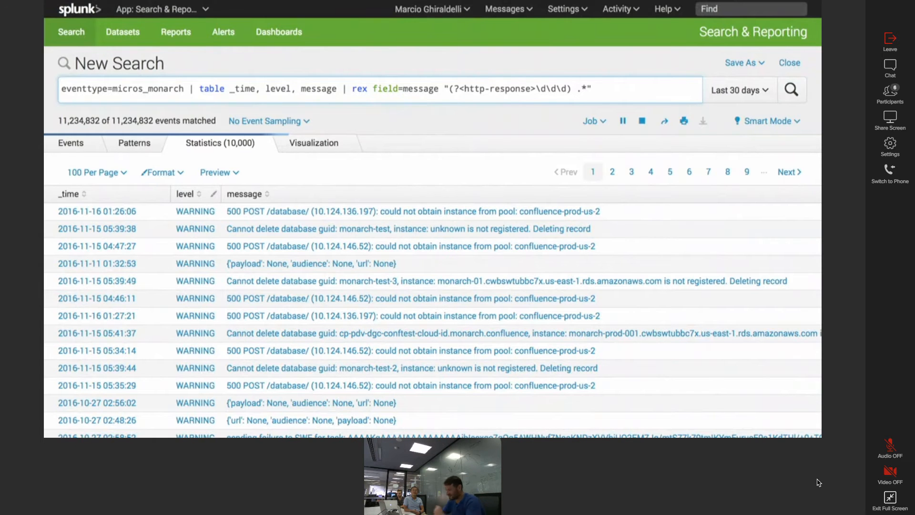
Step: Append a second "| table _time, level, message" command after the rex expression
key(Right)
key(Right)
key(Right)
key(Right)
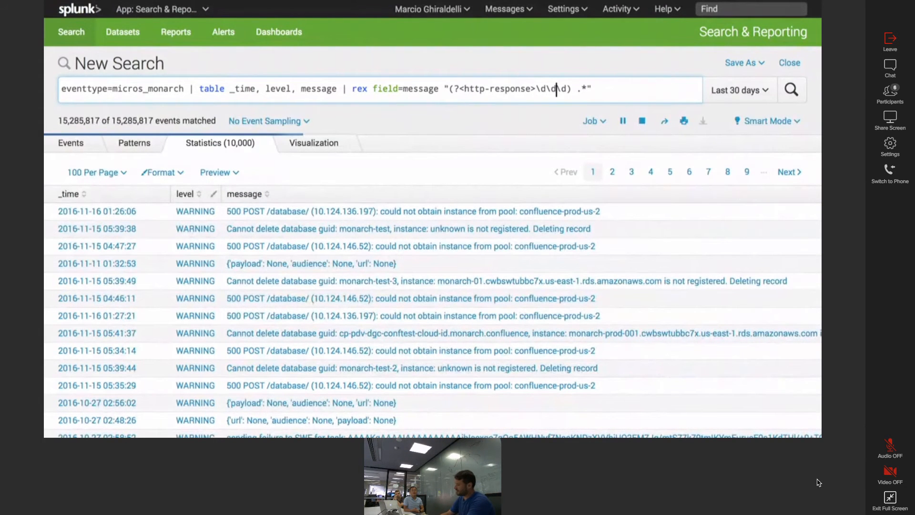
key(End)
text(| ysln)
key(BackSpace)
key(BackSpace)
key(BackSpace)
key(BackSpace)
text(ts)
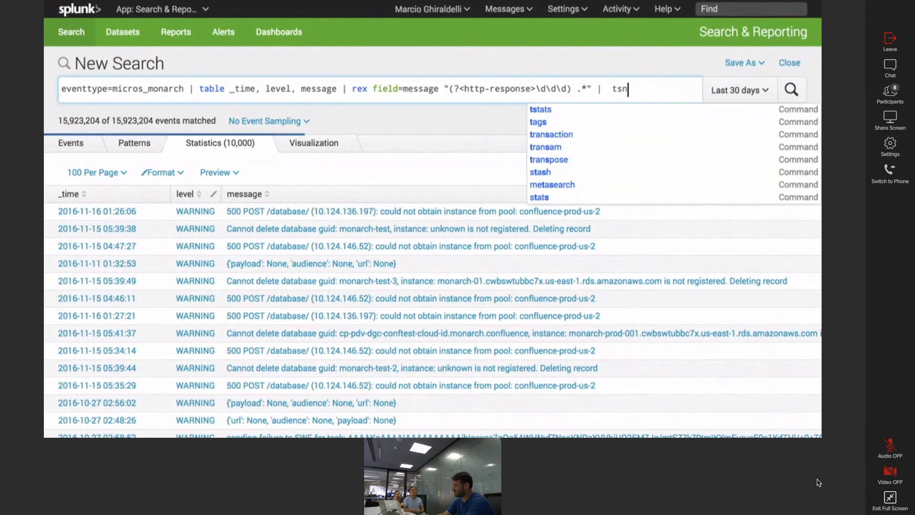
key(BackSpace)
text(anlr)
key(BackSpace)
key(BackSpace)
key(BackSpace)
key(BackSpace)
text(ble _time, leve)
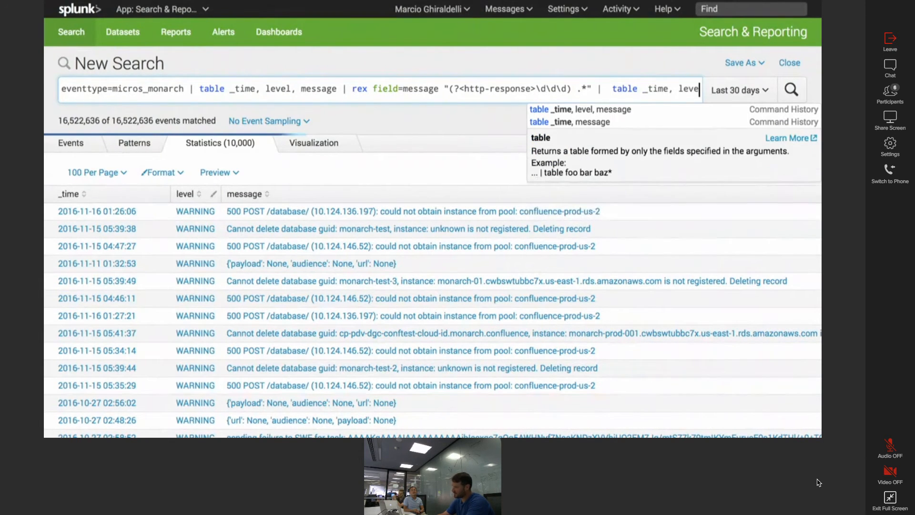
text(l, message)
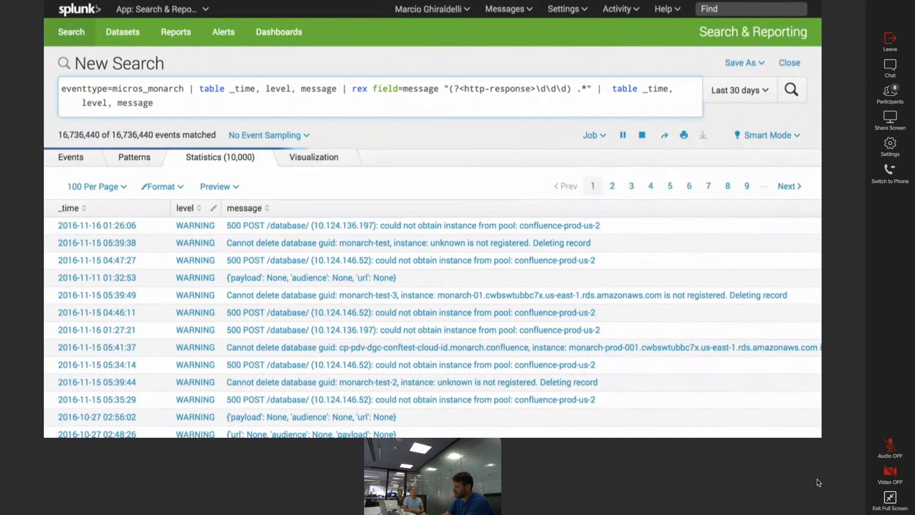
Step: Insert the http-response field before message in the second table command
key(Left)
key(Left)
key(Left)
key(Left)
key(Left)
key(Left)
text(http-response,)
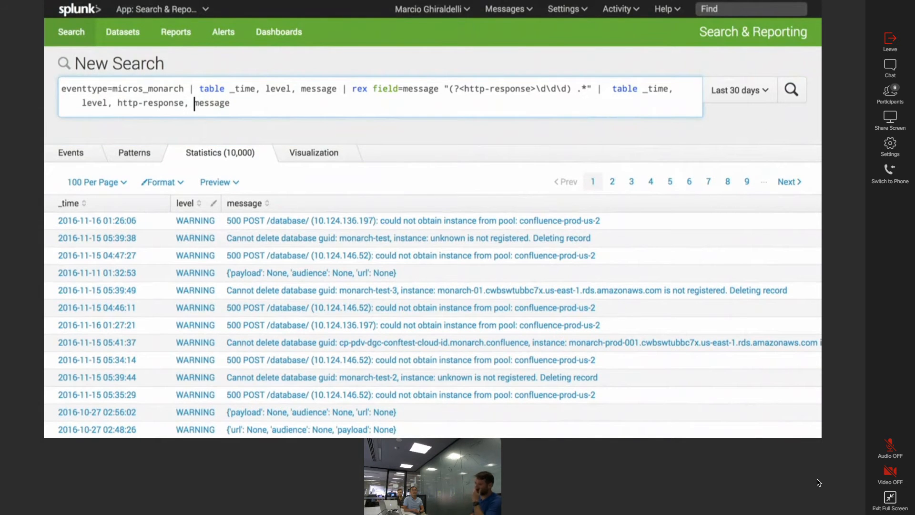
Step: Run the search, and try moving "?<http-response>" in front of the opening parenthesis of the rex capture group
key(Return)
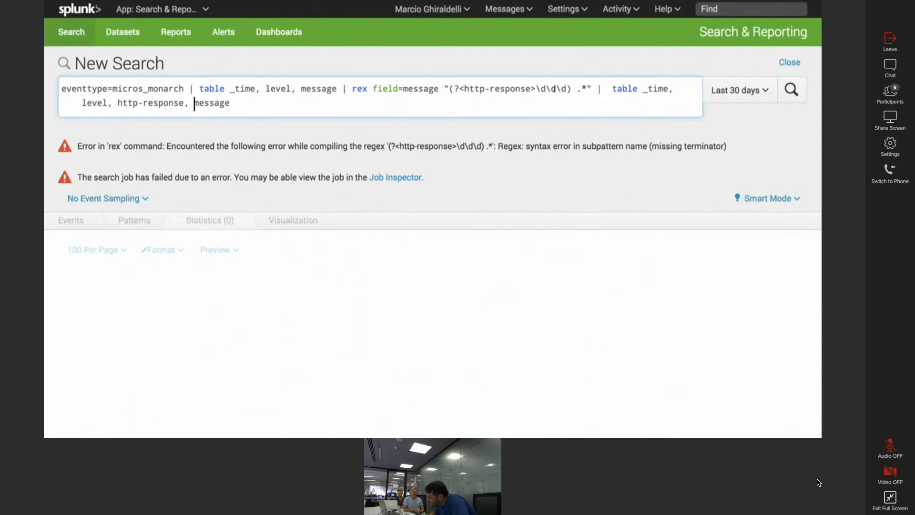
click(536, 88)
drag(536, 88, 469, 89)
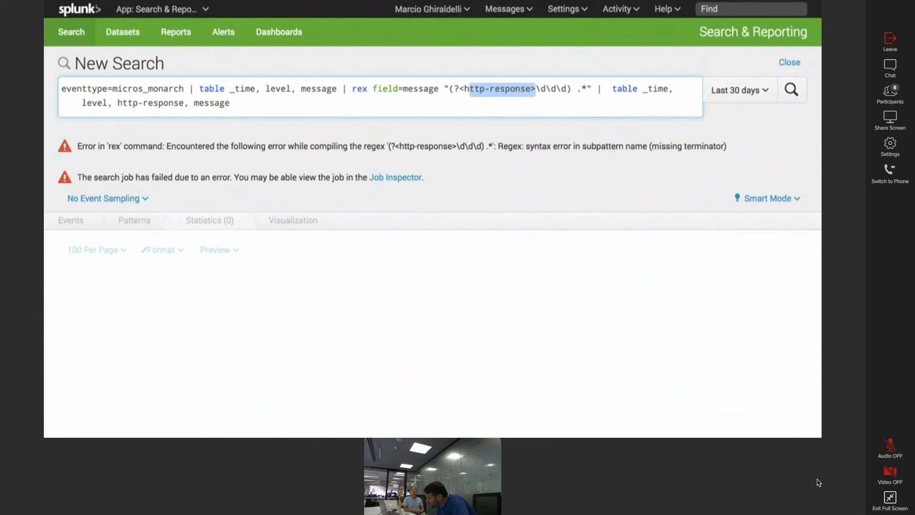
click(537, 88)
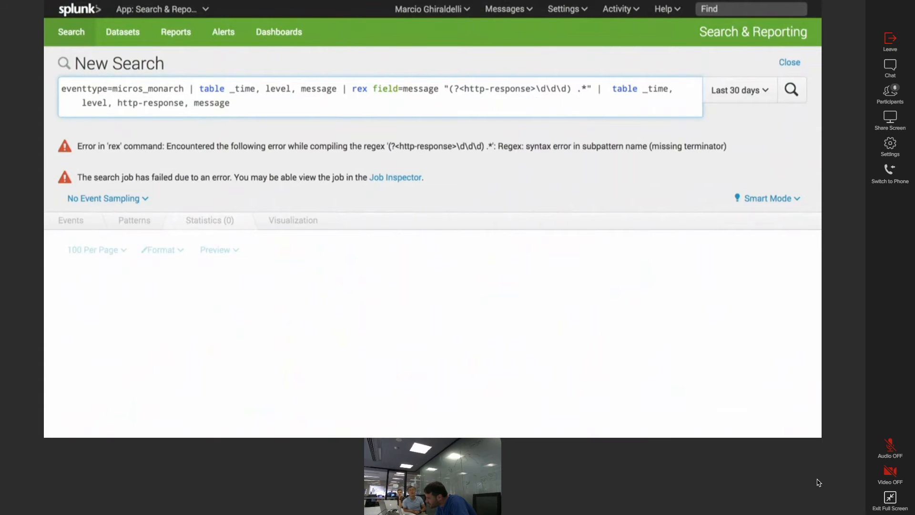
key(shift+Left)
key(shift+Left)
key(shift+Left)
key(shift+Left)
key(shift+Left)
key(shift+Left)
key(shift+Left)
key(shift+Left)
key(shift+Left)
key(shift+Left)
key(shift+Left)
key(shift+Left)
key(shift+Left)
key(shift+Left)
key(shift+Left)
key(shift+Left)
key(ctrl+x)
key(Left)
key(ctrl+v)
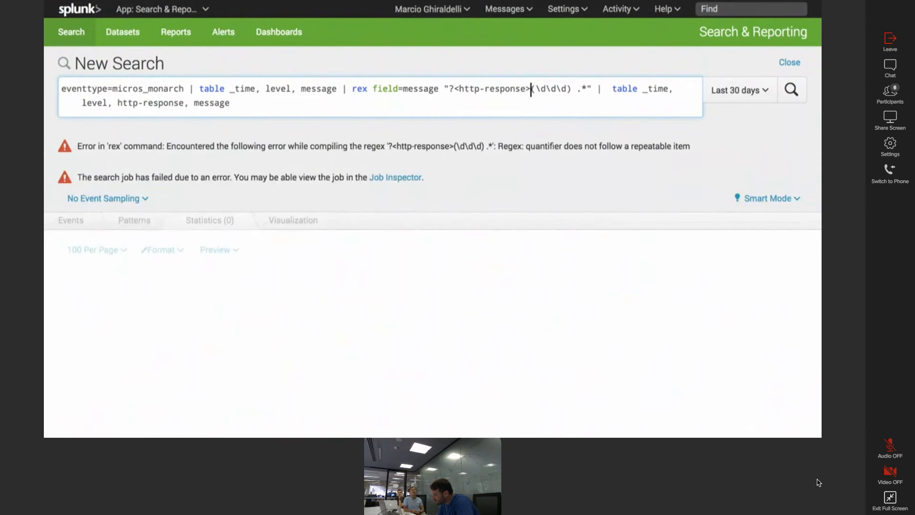
Step: Cut "?<http-response>" out of the rex pattern and run the search with the unnamed group
key(shift+Left)
key(shift+Left)
key(shift+Left)
key(shift+Left)
key(shift+Left)
key(shift+Left)
key(shift+Left)
key(shift+Left)
key(shift+Left)
key(shift+Left)
key(shift+Left)
key(shift+Left)
key(shift+Left)
key(shift+Left)
key(shift+Left)
key(shift+Left)
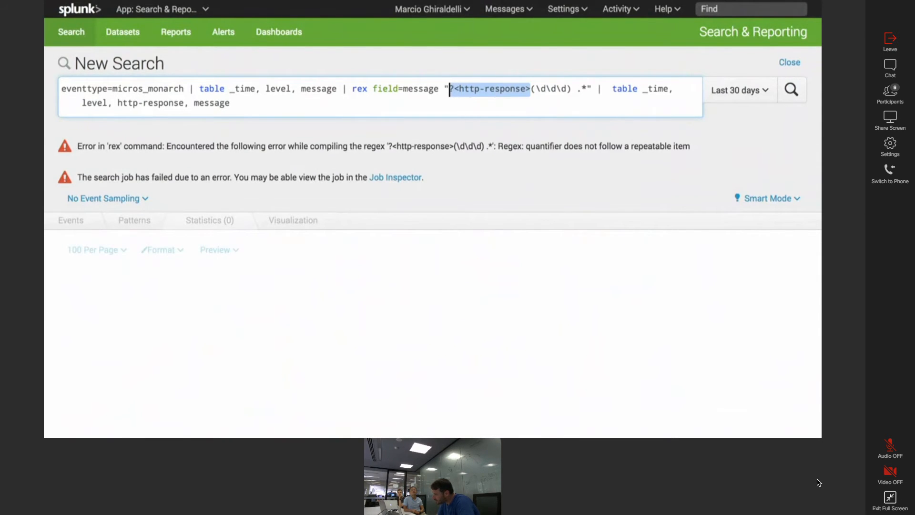
key(ctrl+x)
key(Return)
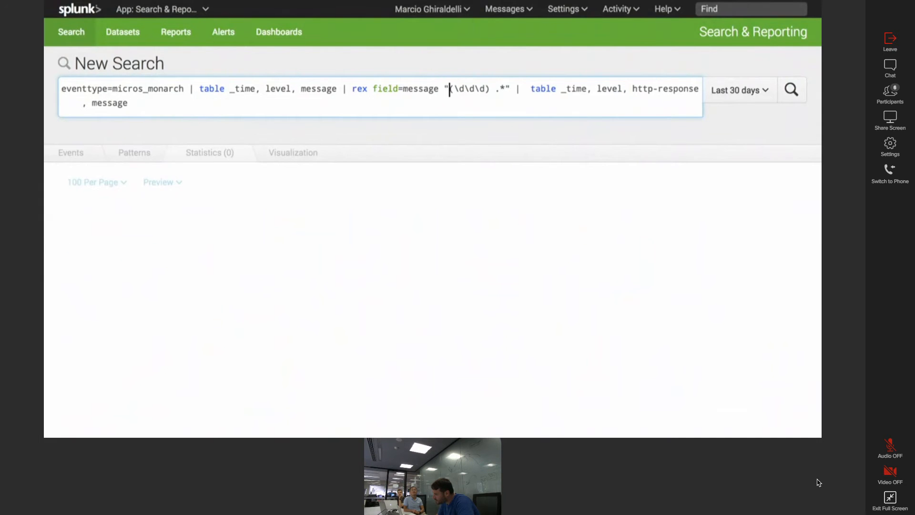
Step: Remove the trailing " .*" after the capture group in the rex pattern and rerun the search
key(Right)
key(Right)
key(Right)
key(Right)
key(Right)
key(Right)
key(Right)
key(Right)
key(Right)
key(Right)
key(Right)
key(BackSpace)
key(BackSpace)
key(BackSpace)
key(Return)
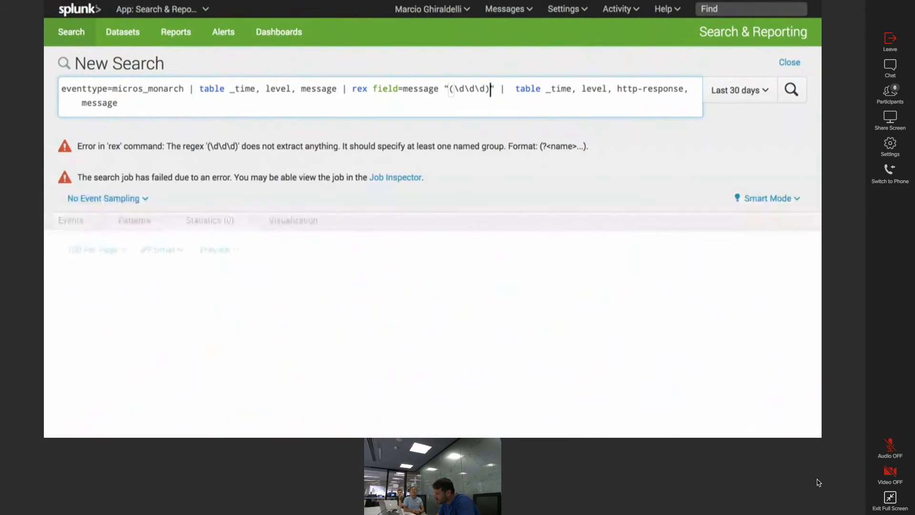
Step: Paste "?<http-response>" back inside the capture group before the three digits and rerun the search
key(Left)
key(Left)
key(Left)
key(Left)
key(Left)
key(Left)
key(Left)
key(Left)
key(Left)
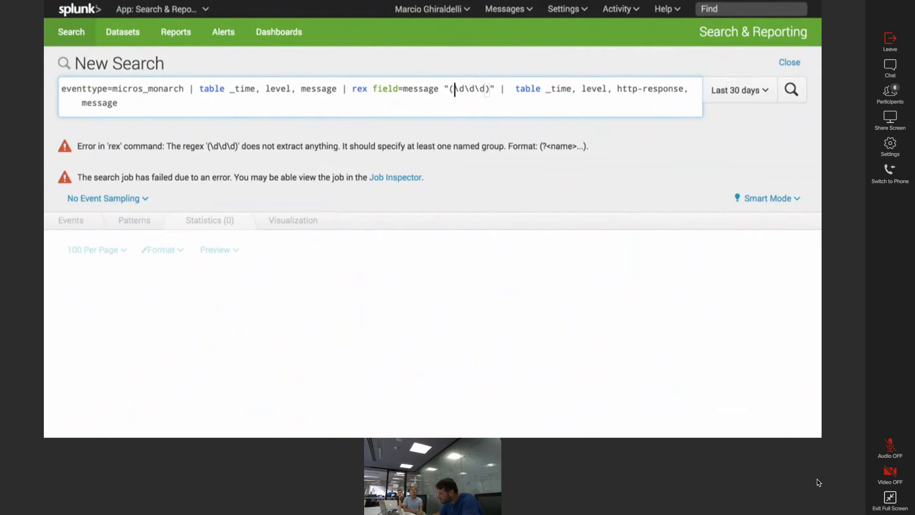
key(ctrl+v)
key(Return)
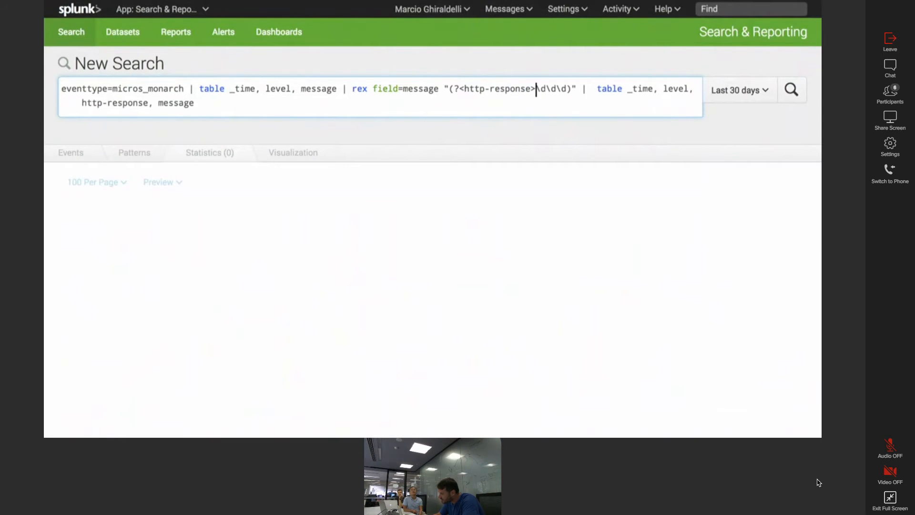
Step: Try the rex pattern "(?<http-response>.* )?" in place of the three-digit group and run the search
key(Right)
key(Right)
key(Right)
key(Right)
key(Right)
key(Right)
key(shift+Left)
key(shift+Left)
key(shift+Left)
key(shift+Left)
key(shift+Left)
key(shift+Left)
text(.*)
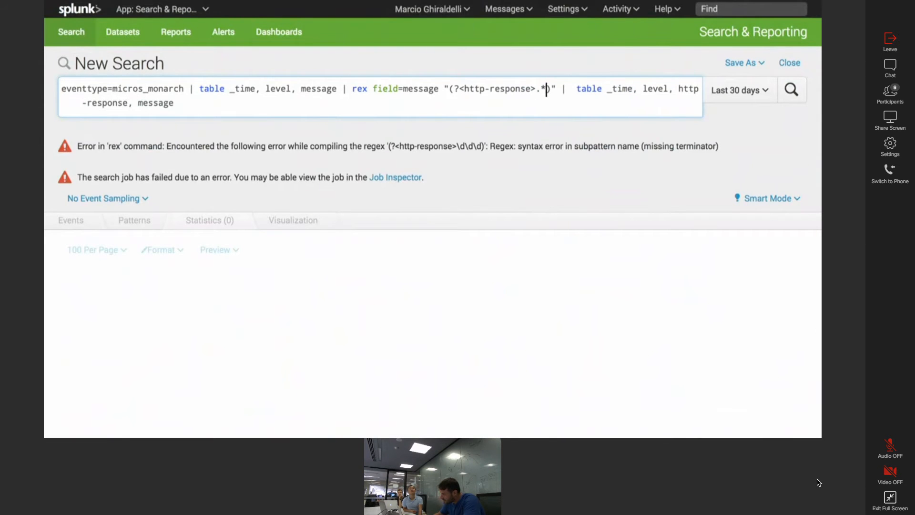
key(Right)
text(?)
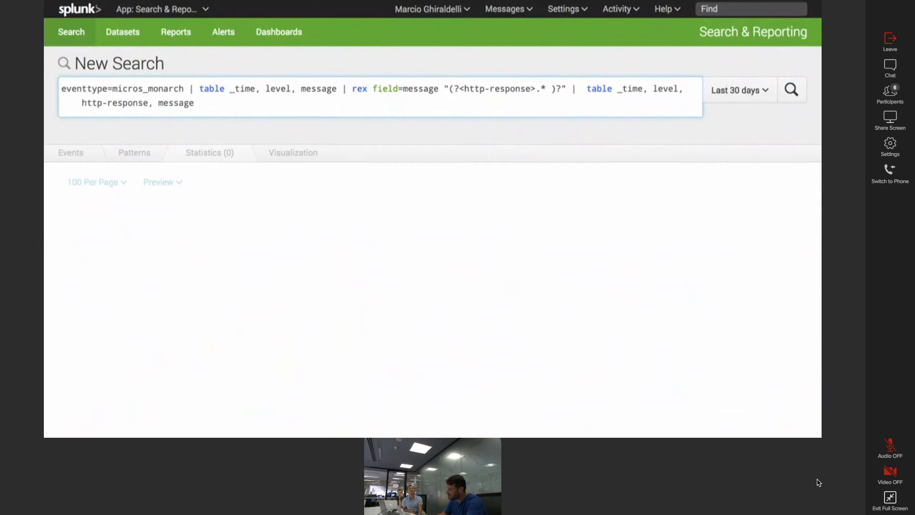
key(Return)
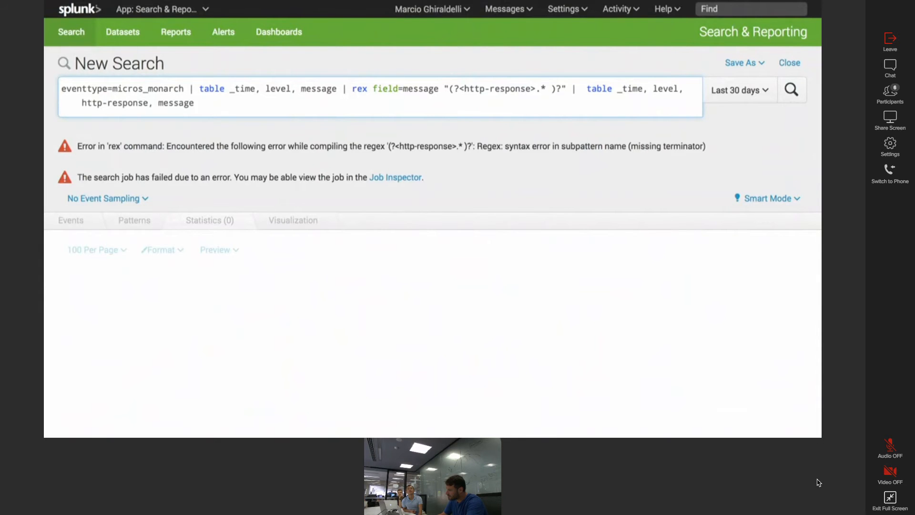
Step: Try appending ".*" after the group and making the capture non-greedy, as "(?<http-response>.*?).*", and run the search
text(.*)
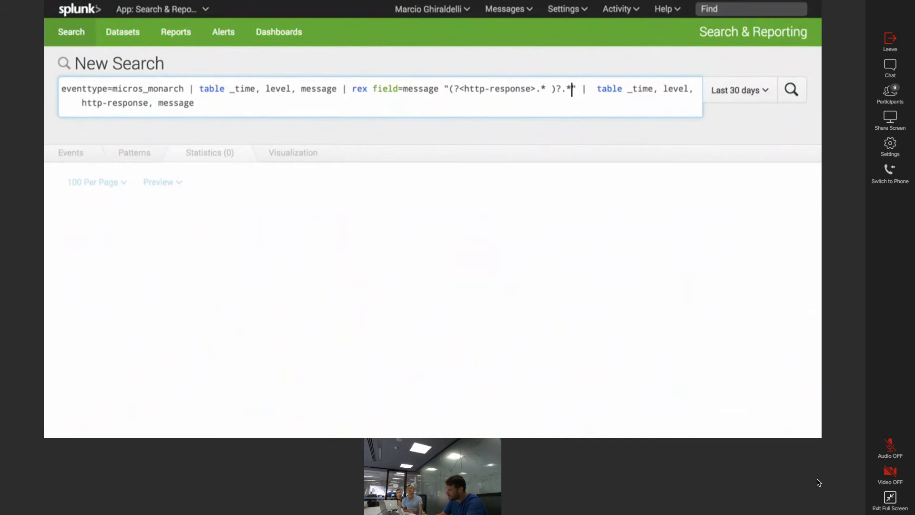
key(Left)
key(Left)
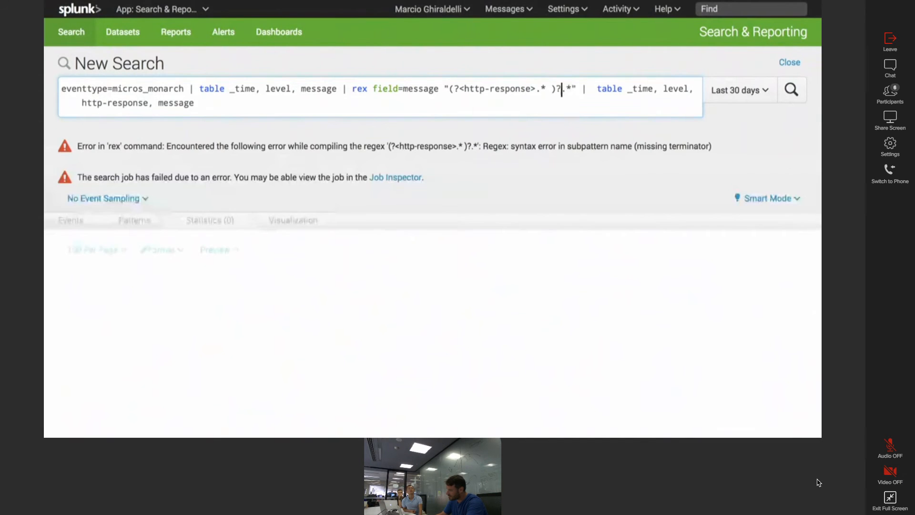
key(BackSpace)
text(?)
key(BackSpace)
key(BackSpace)
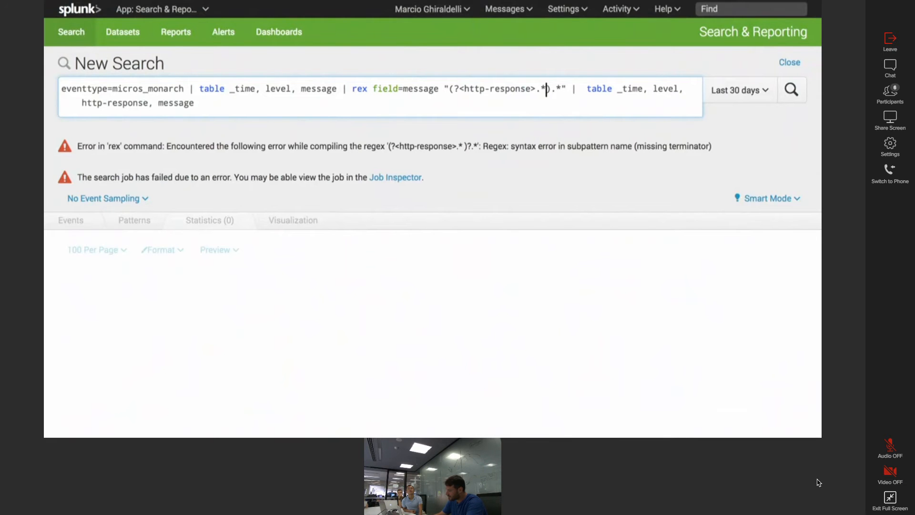
text(?)
key(Return)
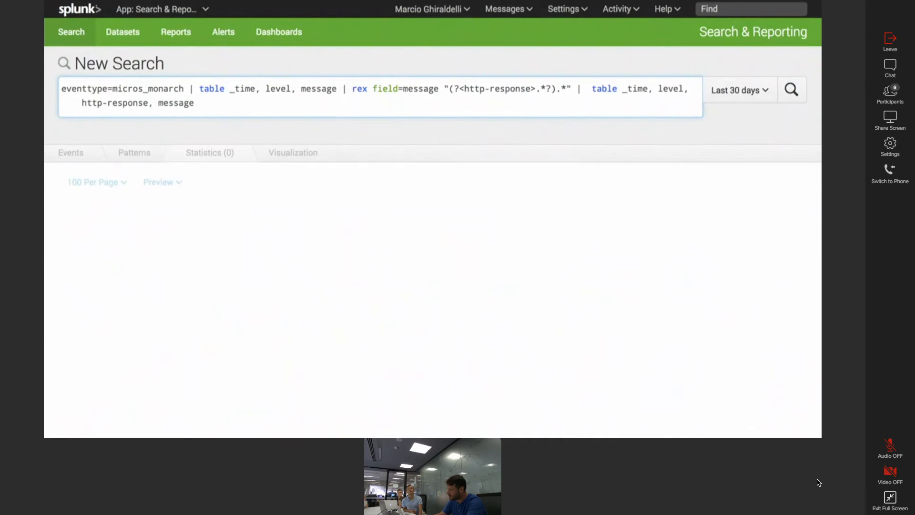
Step: Add a space after the capture group, delete the trailing ".*" from the rex pattern, and rerun the search
key(Right)
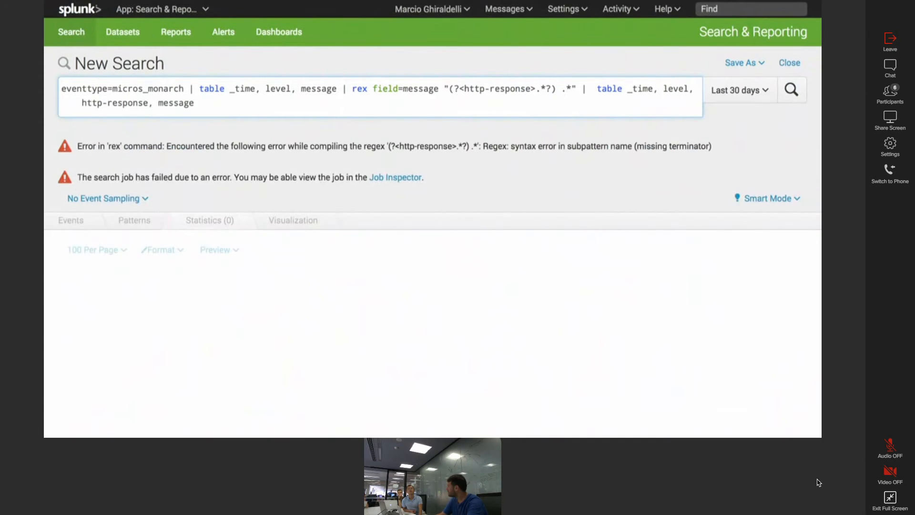
key(BackSpace)
key(BackSpace)
key(Return)
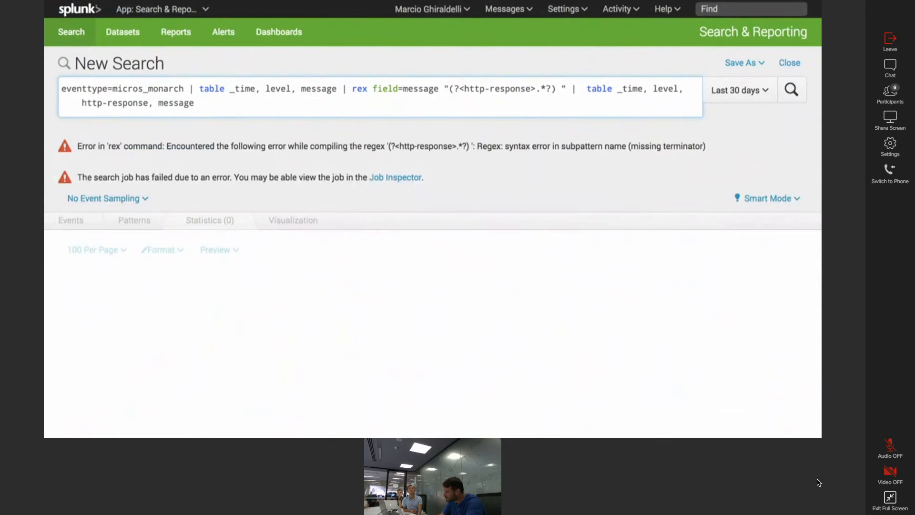
Step: Replace ".*?" in the capture group with "\d", remove the space after the group, and run the search
key(Left)
key(Left)
key(shift+Left)
key(shift+Left)
key(shift+Left)
key(shift+Left)
key(shift+Left)
key(shift+Left)
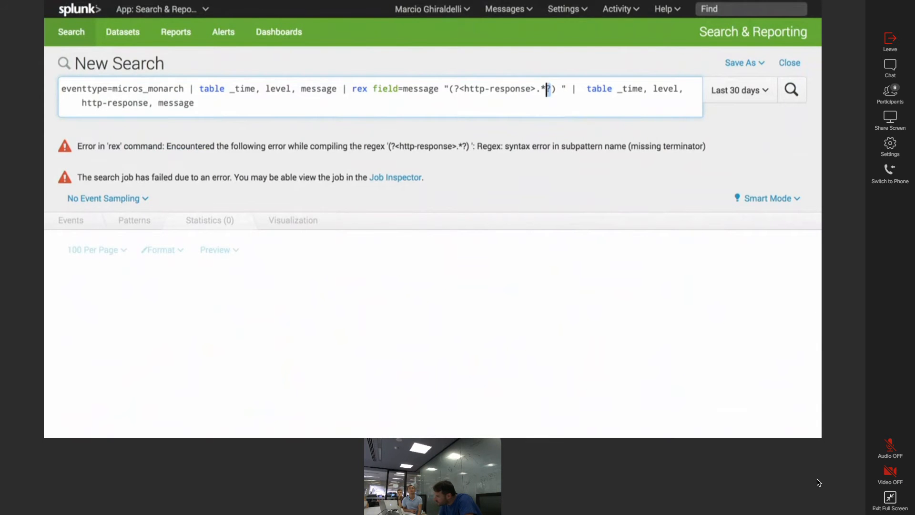
key(shift+Left)
key(shift+Left)
key(shift+Left)
key(shift+Left)
key(shift+Left)
key(shift+Left)
key(shift+Left)
key(shift+Left)
key(Right)
key(Right)
key(Left)
key(BackSpace)
key(BackSpace)
key(BackSpace)
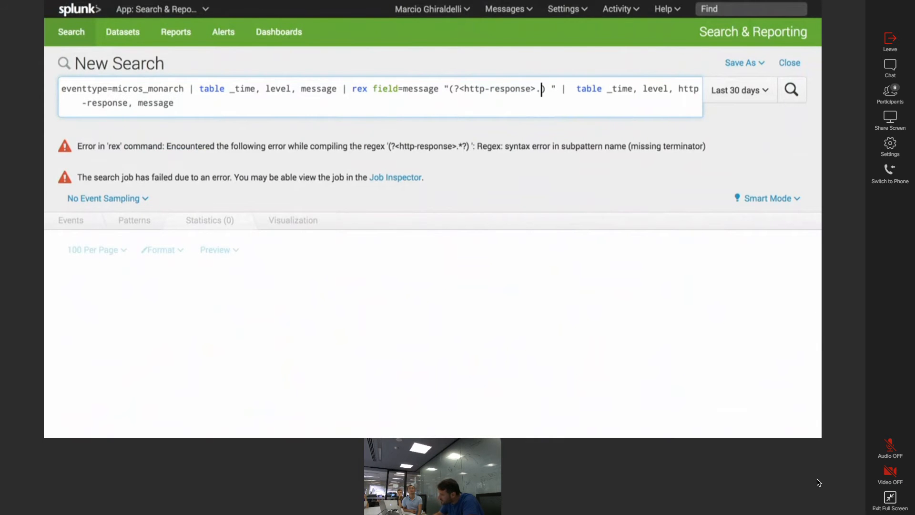
text(\d)
key(Right)
key(Delete)
key(Return)
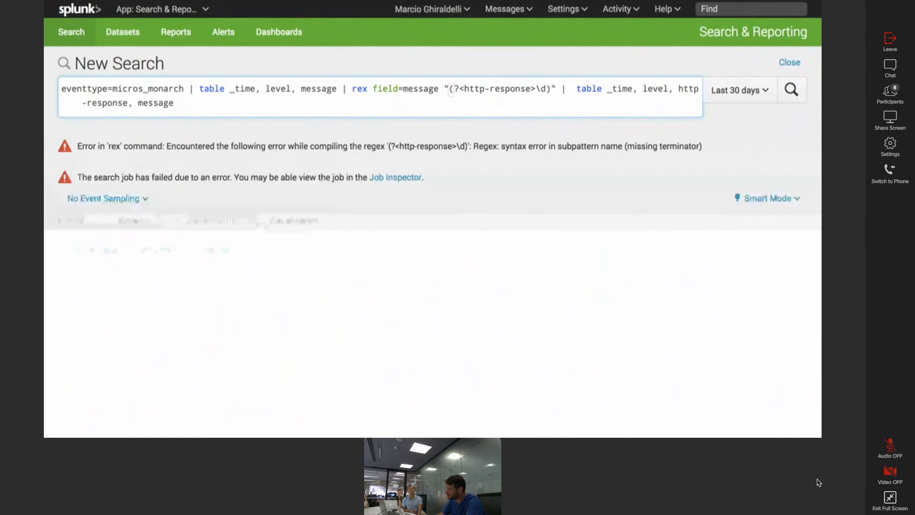
Step: Replace the digit pattern in the http-response group with ".*" and run the search
key(Left)
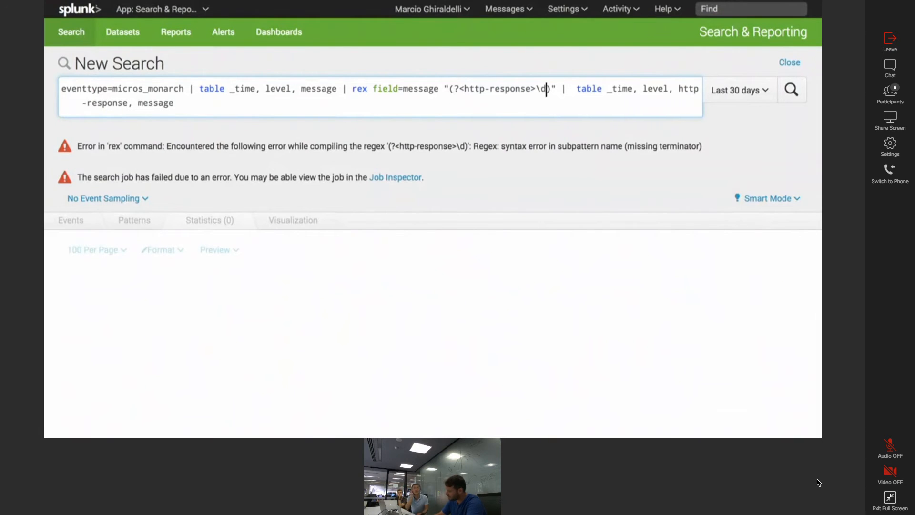
key(BackSpace)
key(BackSpace)
text(.*)
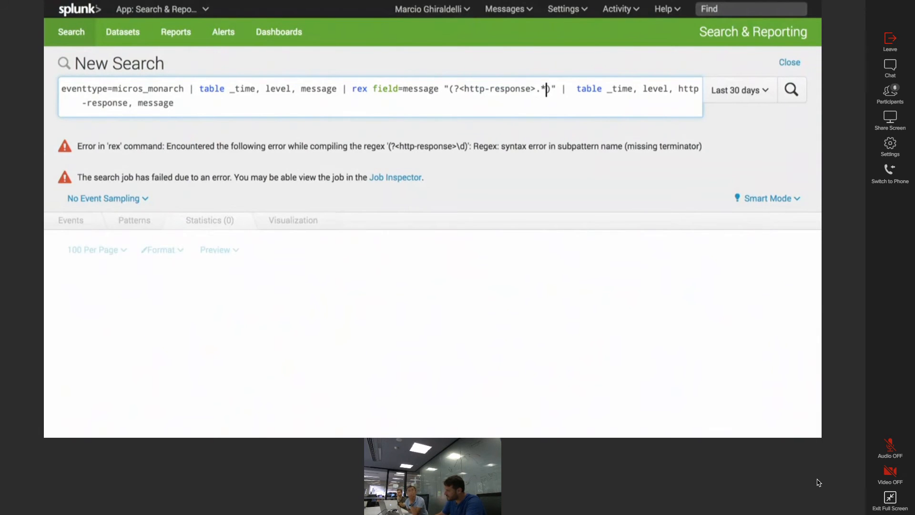
key(Return)
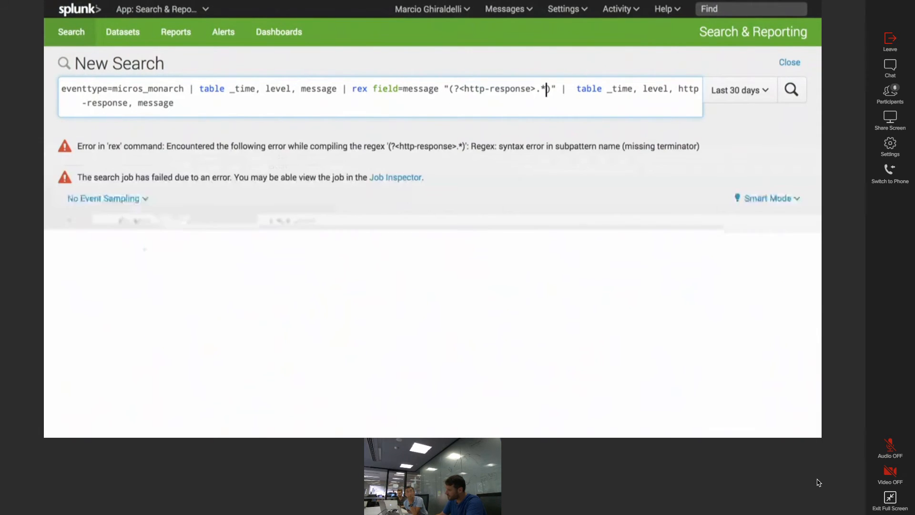
Step: Take the field and pattern arguments out of the rex command to review its syntax help, and paste them back
key(Right)
key(Right)
key(shift+Left)
key(shift+Left)
key(shift+Left)
key(shift+Left)
key(shift+Left)
key(shift+Left)
key(shift+Left)
key(shift+Left)
key(shift+Left)
key(shift+Left)
key(shift+Left)
key(shift+Left)
key(shift+Left)
key(shift+Left)
key(shift+Left)
key(shift+Left)
key(shift+Left)
key(shift+Left)
key(shift+Left)
key(shift+Left)
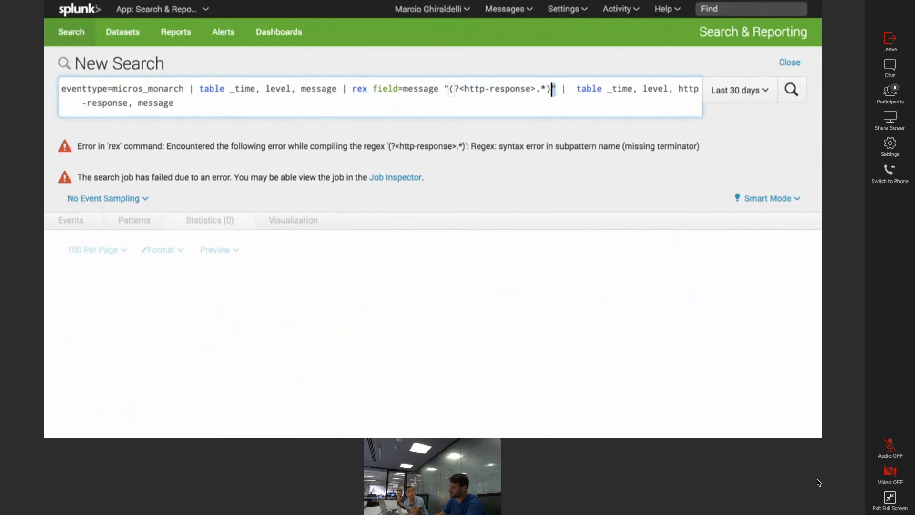
key(shift+Left)
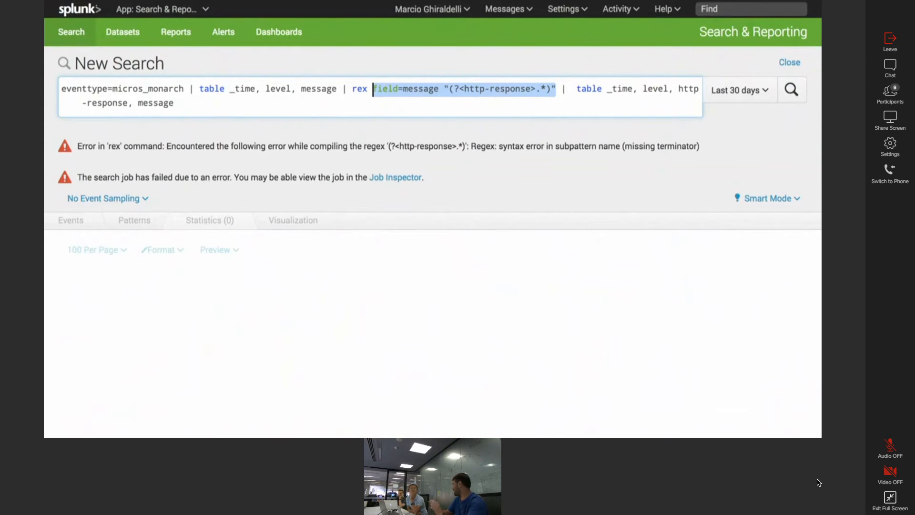
key(BackSpace)
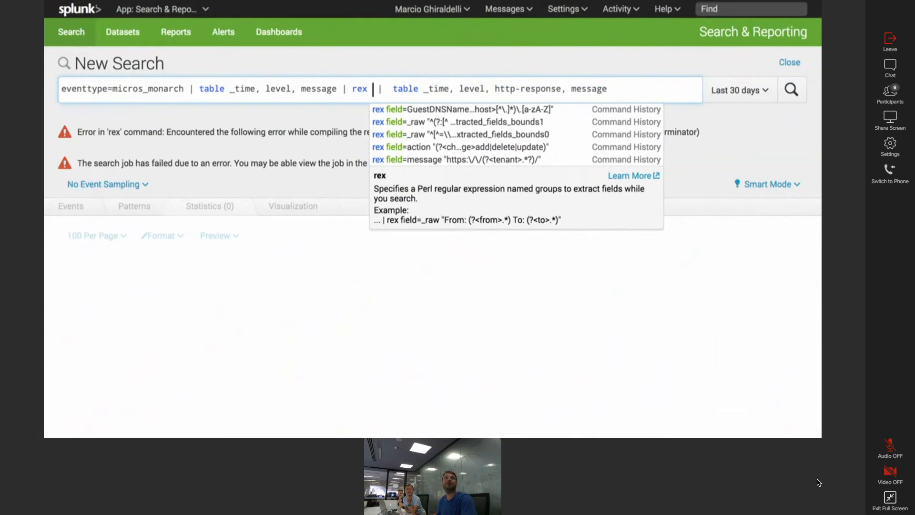
key(Down)
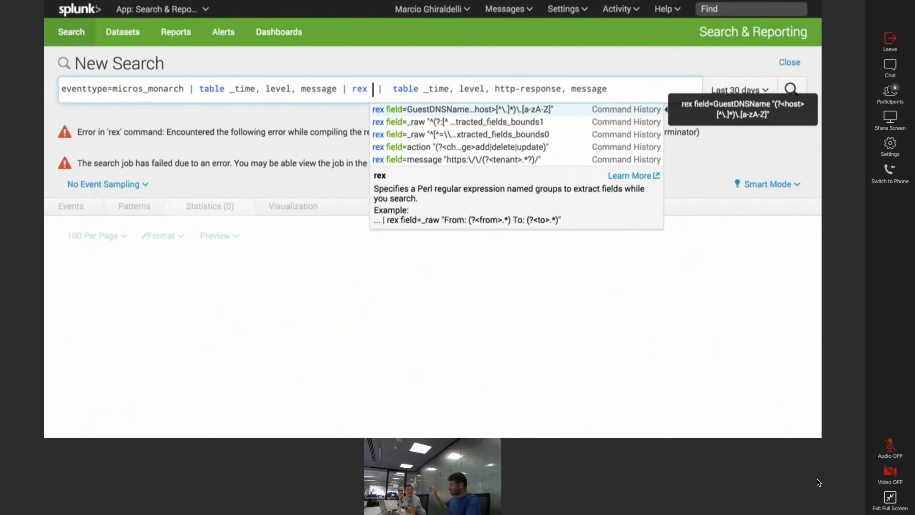
key(ctrl+v)
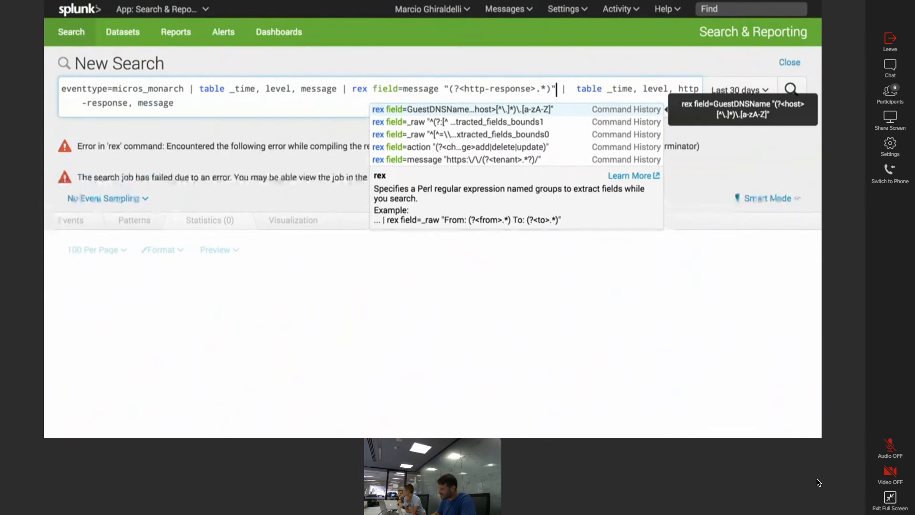
Step: Rename the http-response field to httpresponse in both the rex capture group and the final table command, and run the search
key(Left)
key(Left)
key(Left)
key(Left)
key(Left)
key(Left)
key(Left)
key(Left)
key(Left)
key(Left)
key(Left)
key(Left)
key(Left)
key(BackSpace)
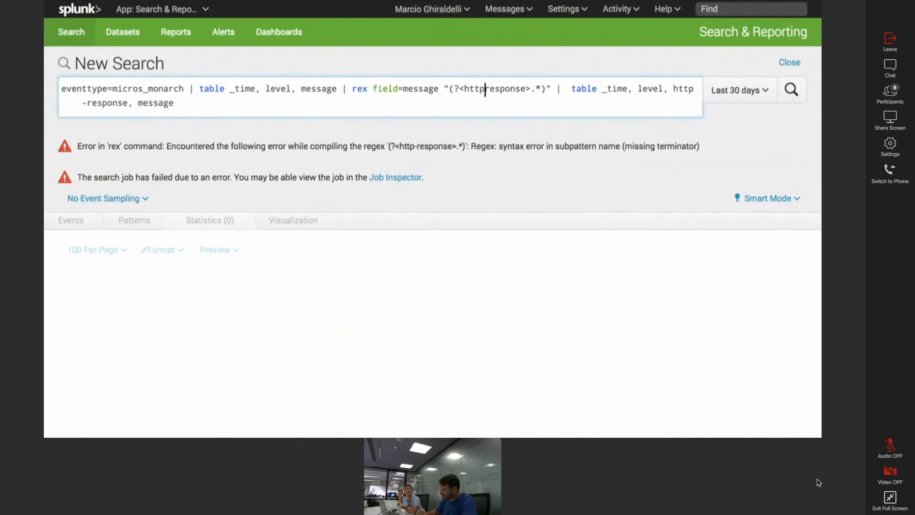
key(Right)
key(Right)
key(Right)
key(Right)
key(Right)
key(Right)
key(Right)
key(Right)
key(Right)
key(Right)
key(Right)
key(Right)
key(Right)
key(Right)
key(Right)
key(Right)
key(Right)
key(Right)
key(Right)
key(Right)
key(Left)
key(Left)
key(BackSpace)
key(Return)
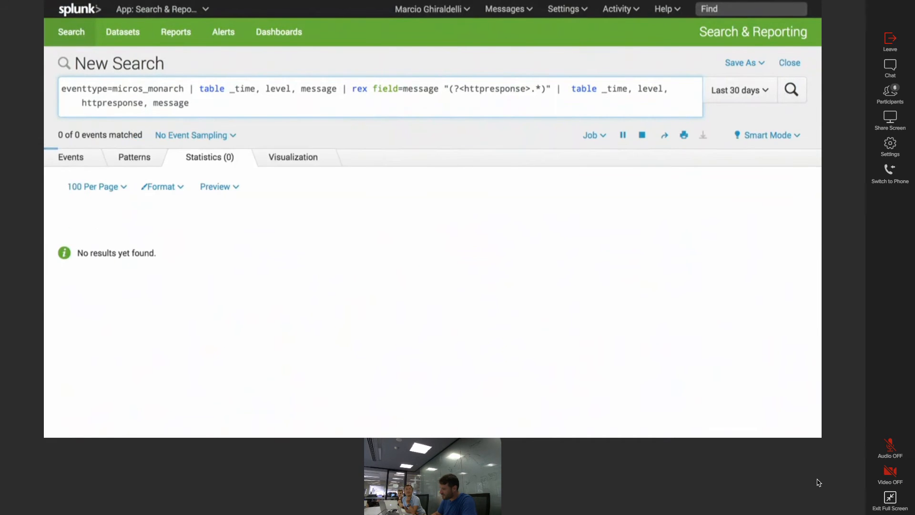
Step: Change the httpresponse capture pattern to "\d\d\d", add " .*" after the group, and run the search
key(Left)
key(Left)
key(Left)
key(Left)
key(Left)
key(Left)
key(Left)
key(Left)
key(Left)
key(Left)
key(Left)
key(Left)
key(Left)
key(Left)
key(Left)
key(Left)
key(Left)
key(Left)
key(Left)
key(Left)
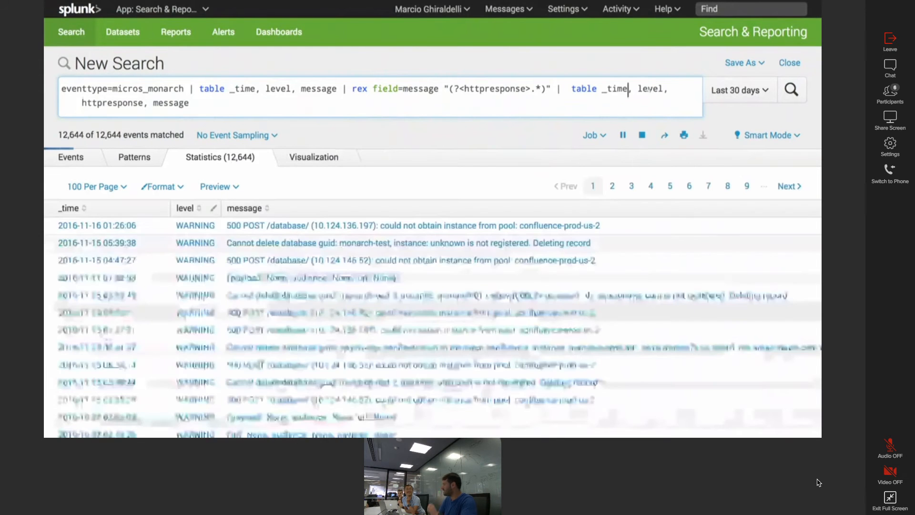
key(Left)
key(Left)
key(Left)
key(Left)
key(Left)
key(Left)
key(Left)
key(Left)
key(Left)
key(Left)
key(Left)
key(Left)
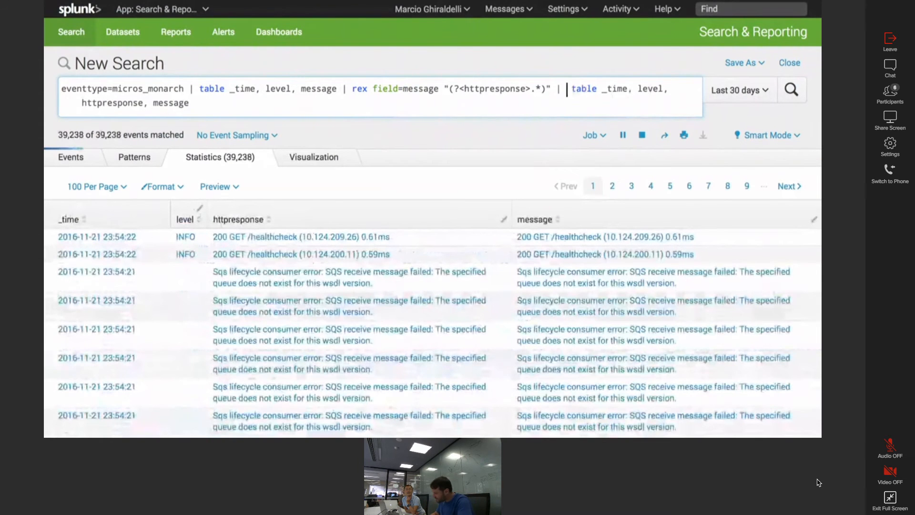
key(Right)
key(BackSpace)
key(BackSpace)
text(\d\d\d)
key(Right)
text(.*)
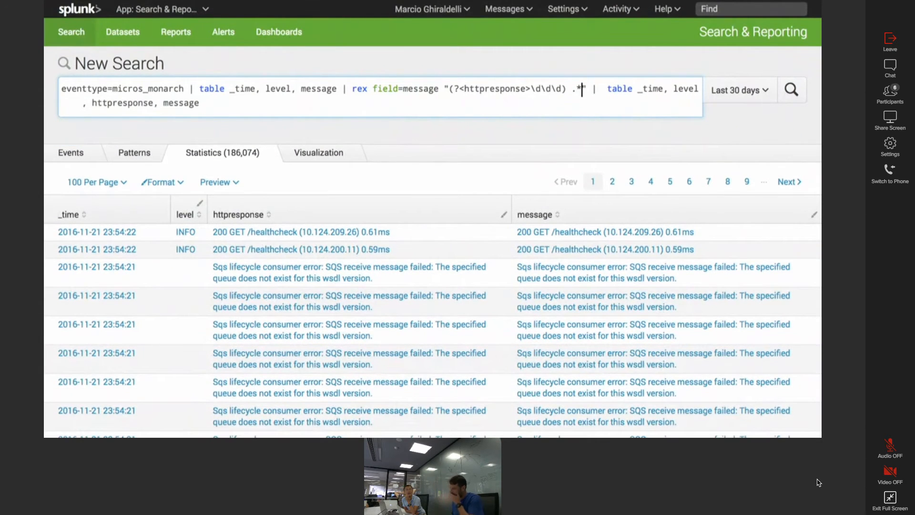
key(Return)
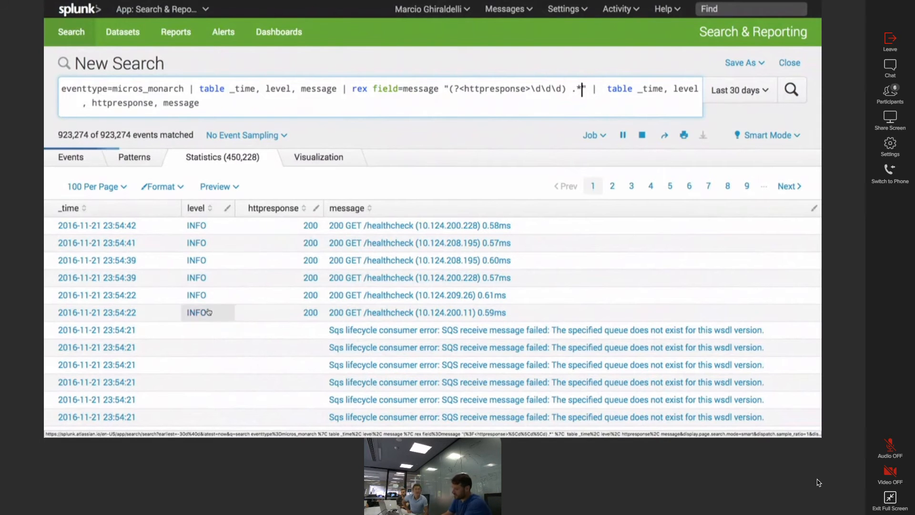
Step: Append "| search httpresponse > 0" to the query and run the search
scroll(289, 312, down, 1)
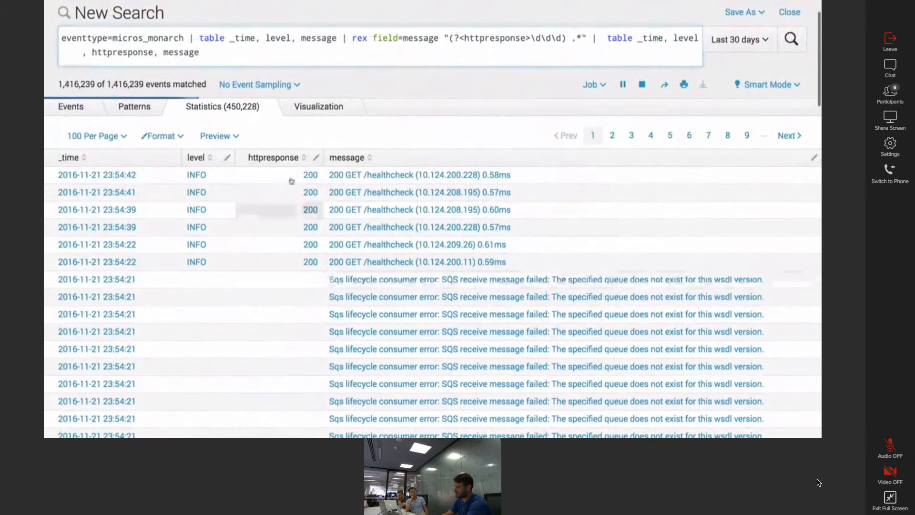
click(261, 60)
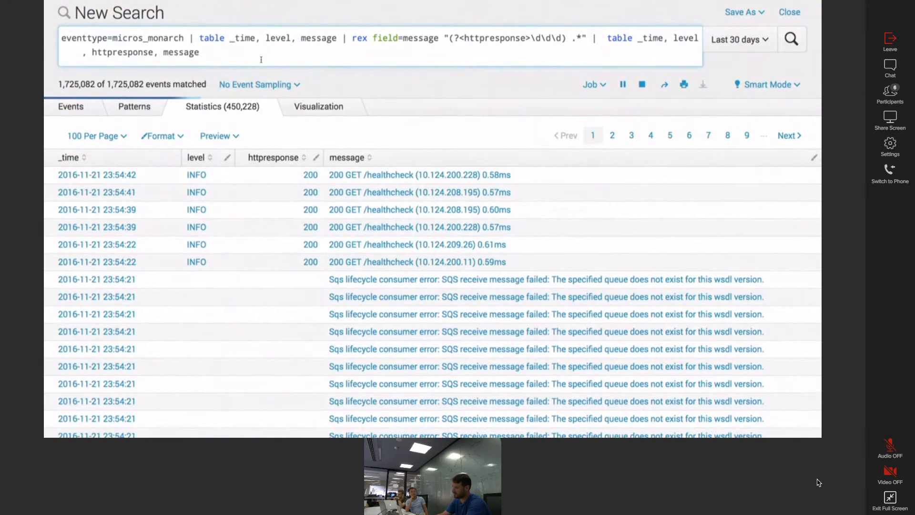
text(| search)
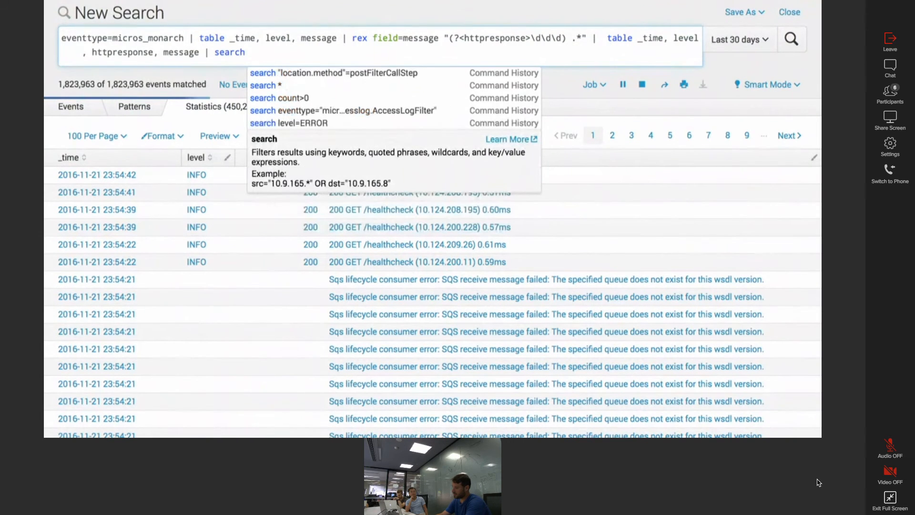
text( Mhttpre)
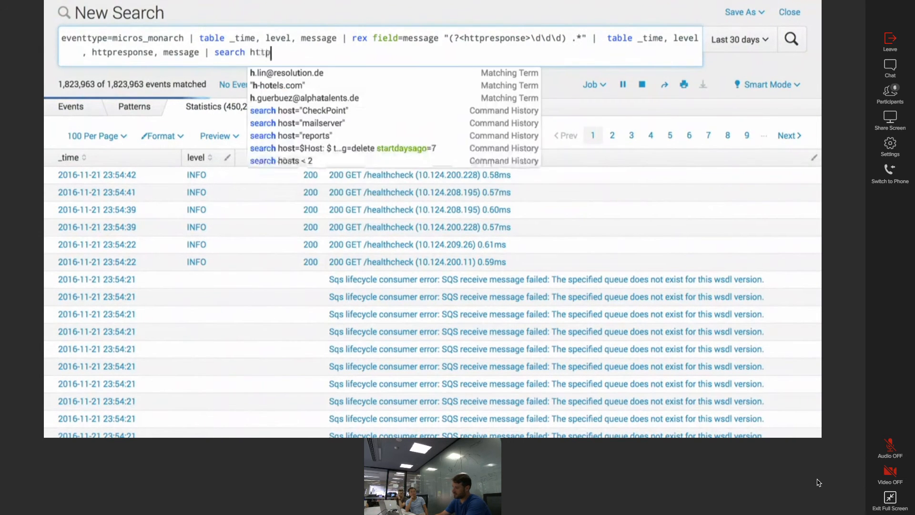
text(sons)
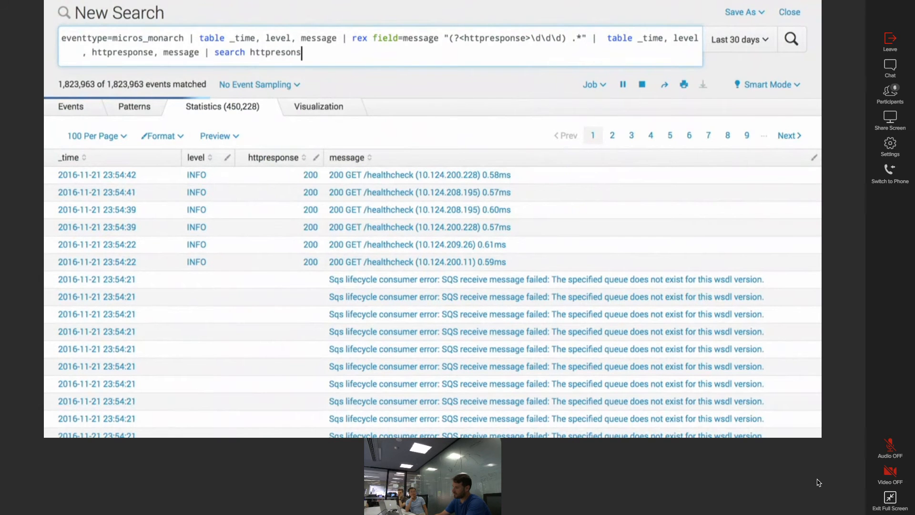
key(BackSpace)
key(BackSpace)
key(BackSpace)
key(BackSpace)
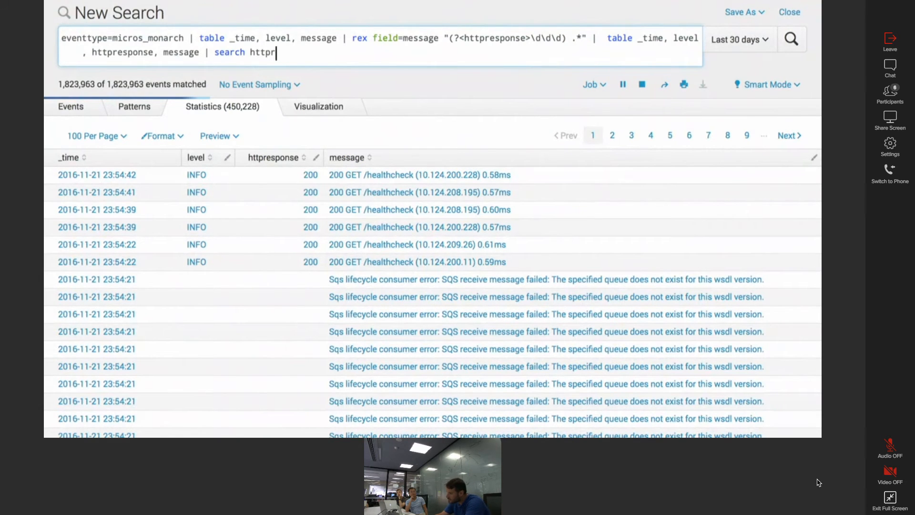
text(esponse > 0)
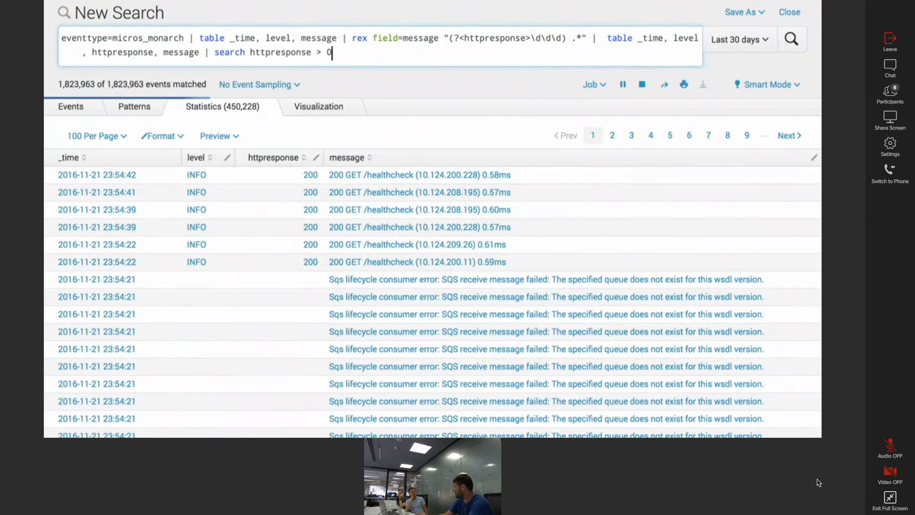
key(Return)
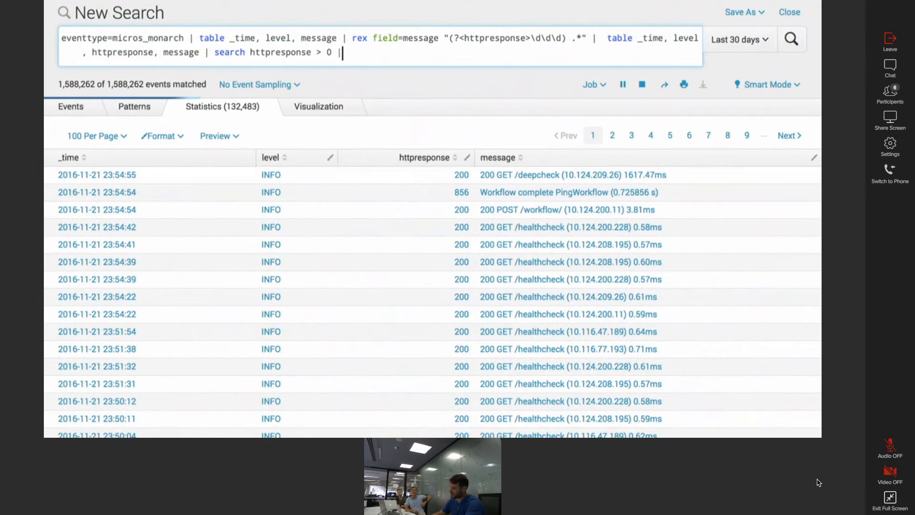
Step: Append "| stats count by httpresponse" to the query and run the search
text(| stats count by)
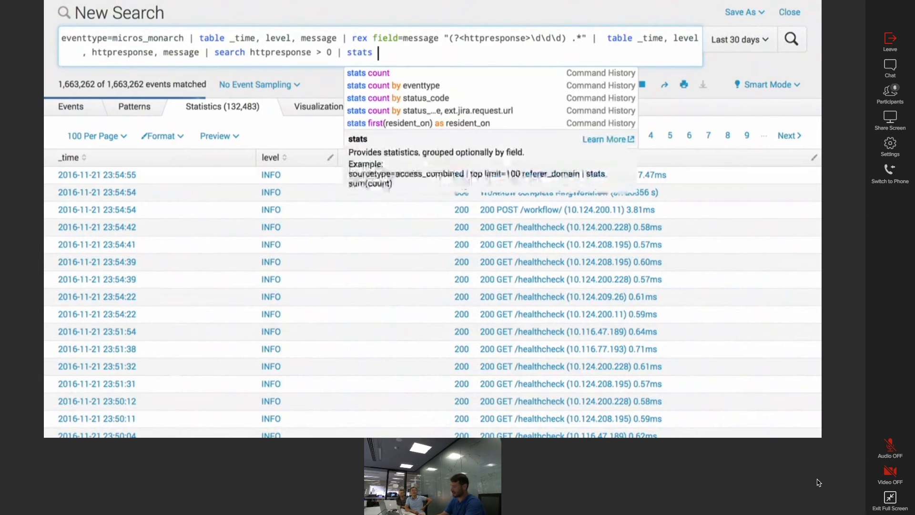
text( httprespo)
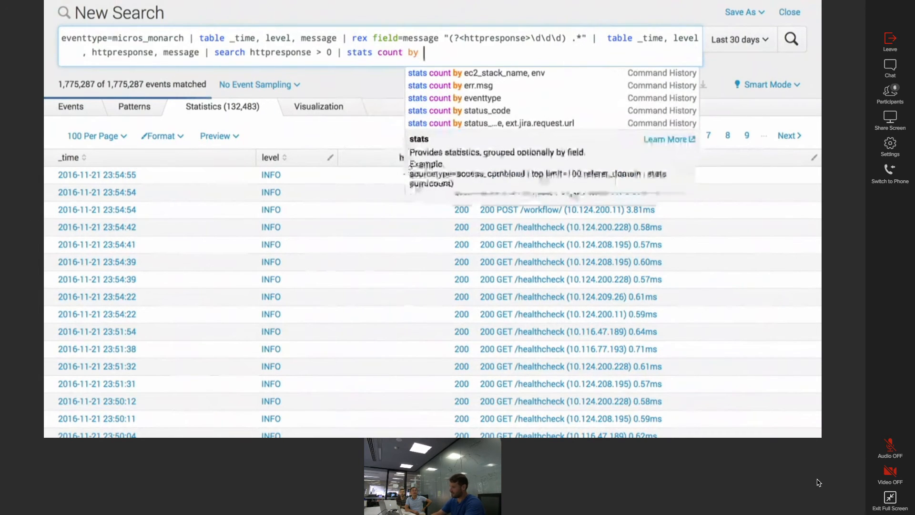
text(nse)
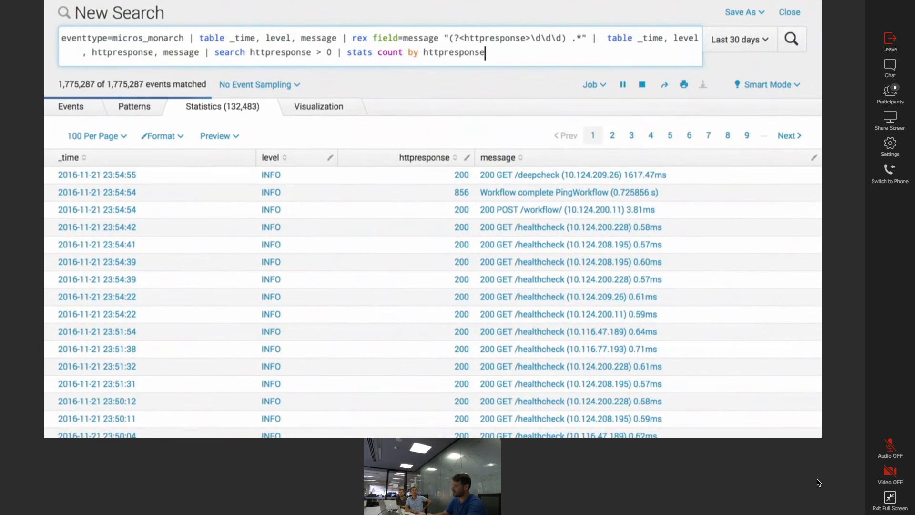
key(Return)
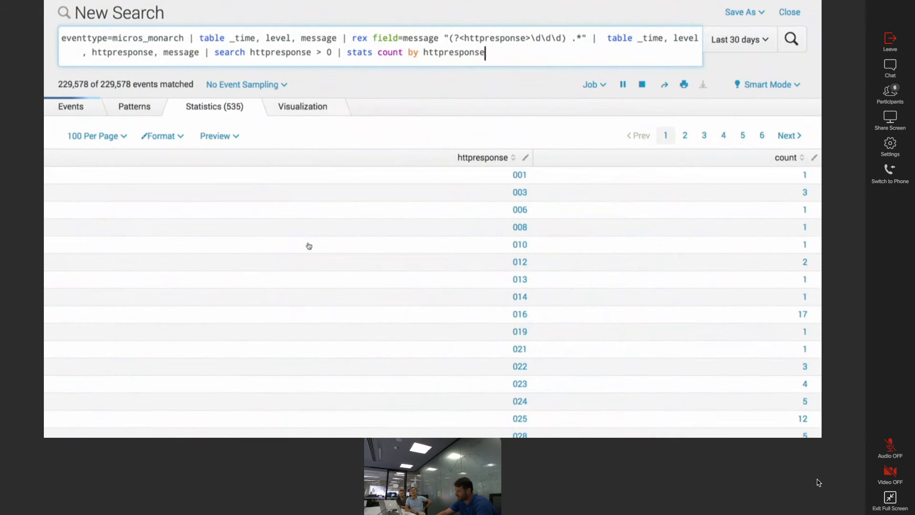
Step: Look through the response code counts and sort the table by count in descending order
scroll(420, 296, down, 7)
scroll(421, 295, down, 15)
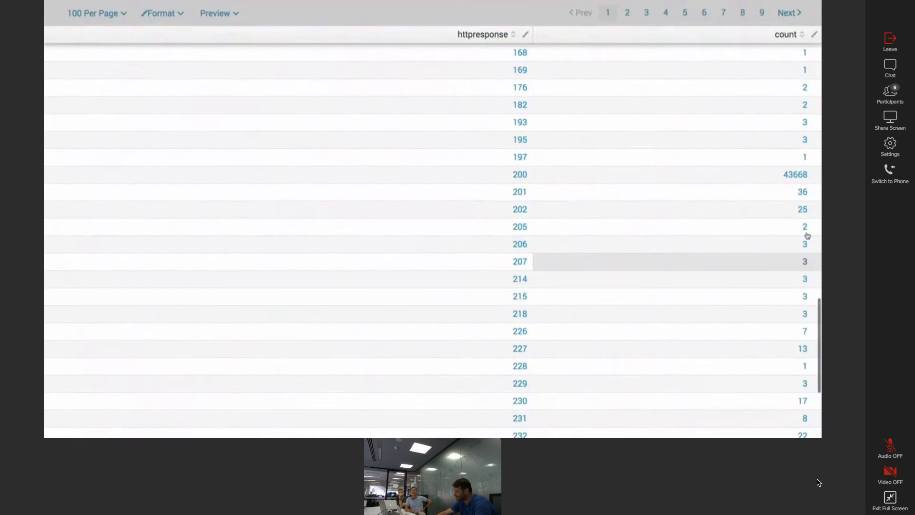
scroll(791, 211, down, 5)
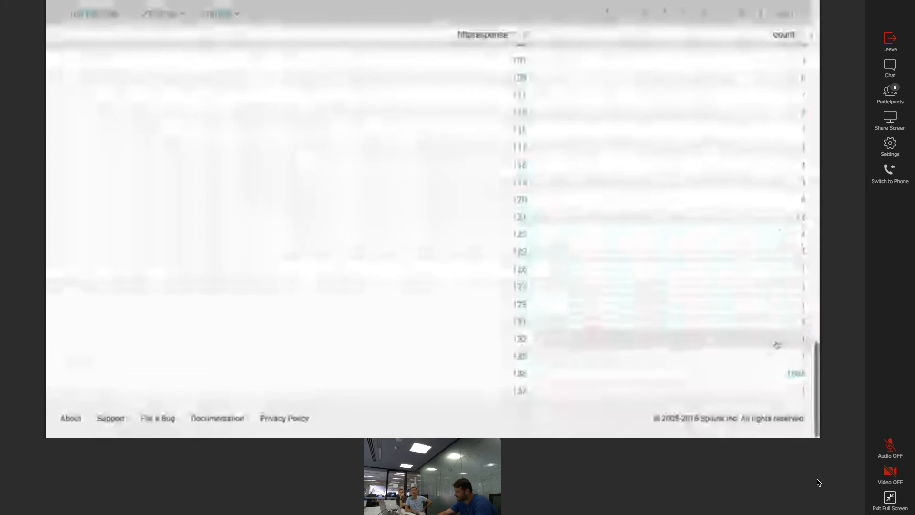
scroll(762, 82, up, 20)
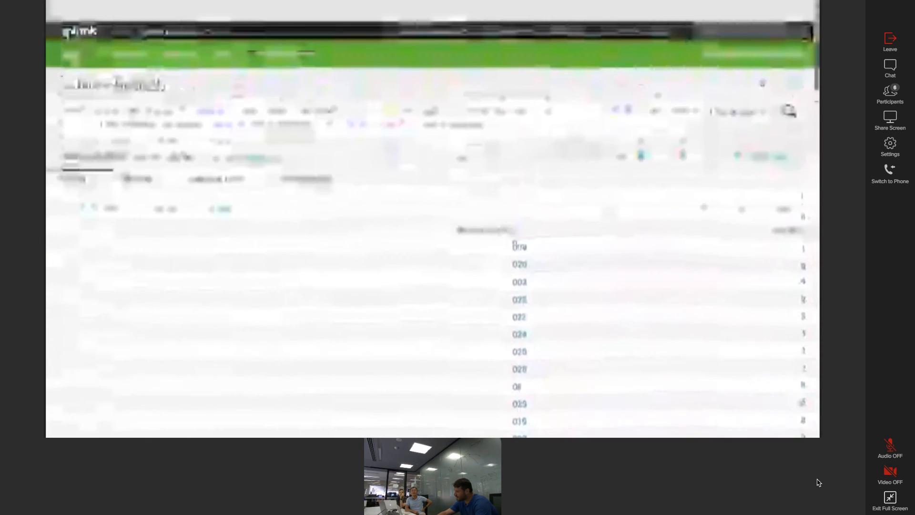
click(788, 210)
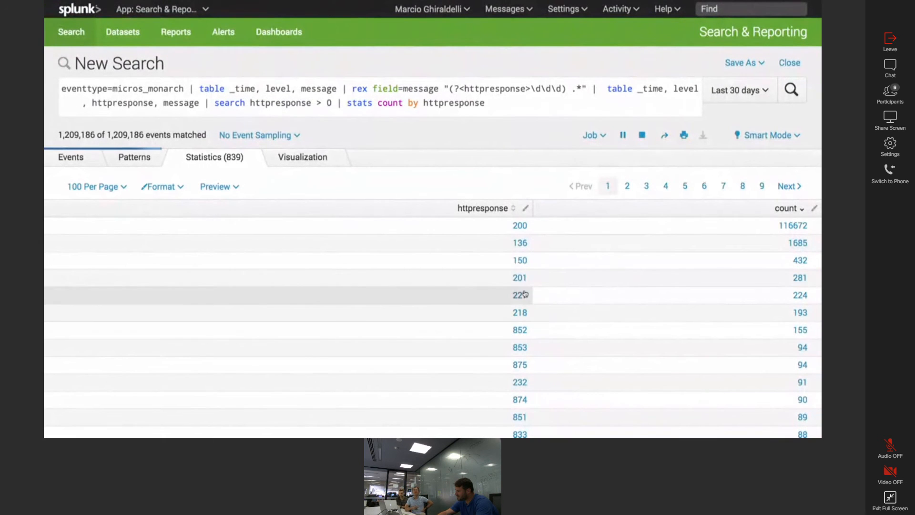
Step: Replace the stats clause with "httpresponse = 103" after the last pipe and run the search
click(510, 103)
key(shift+Left)
key(shift+Left)
key(shift+Left)
key(shift+Left)
key(shift+Left)
key(shift+Left)
key(shift+Left)
key(shift+Left)
key(shift+Left)
key(shift+Left)
key(shift+Left)
key(shift+Left)
key(shift+Left)
key(shift+Left)
key(shift+Left)
key(shift+Left)
key(shift+Left)
key(shift+Left)
key(shift+Left)
key(shift+Left)
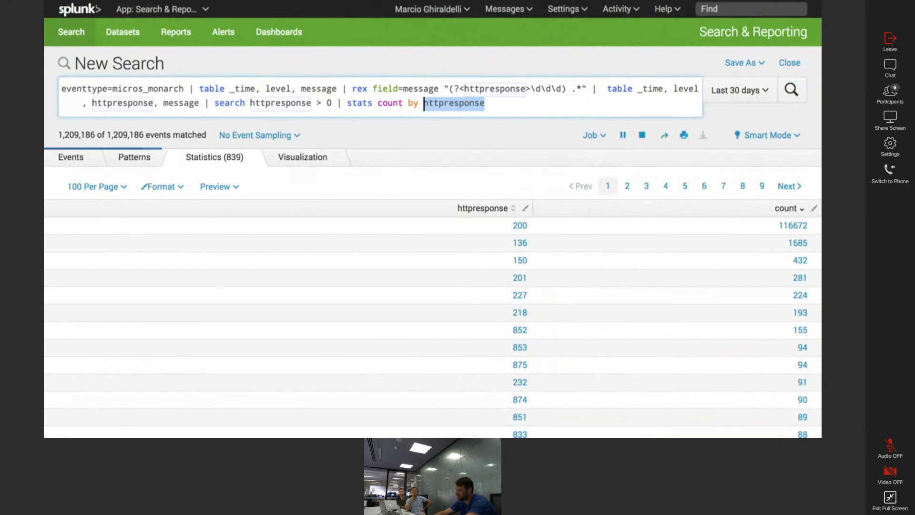
text(httpresponjse)
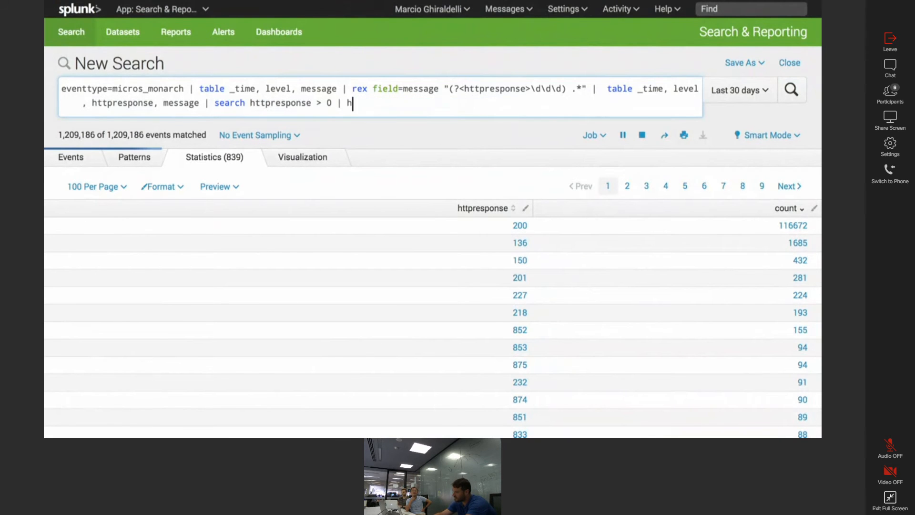
key(BackSpace)
key(BackSpace)
key(BackSpace)
text(se = 103)
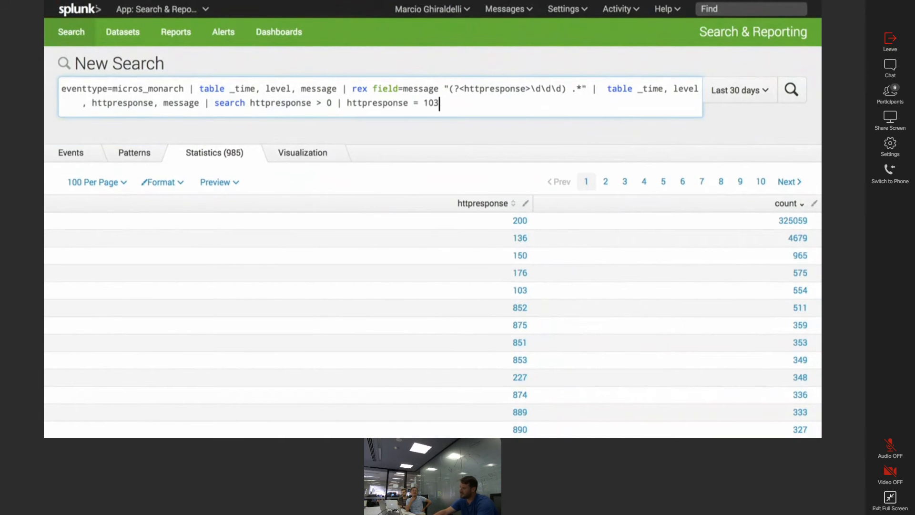
key(Return)
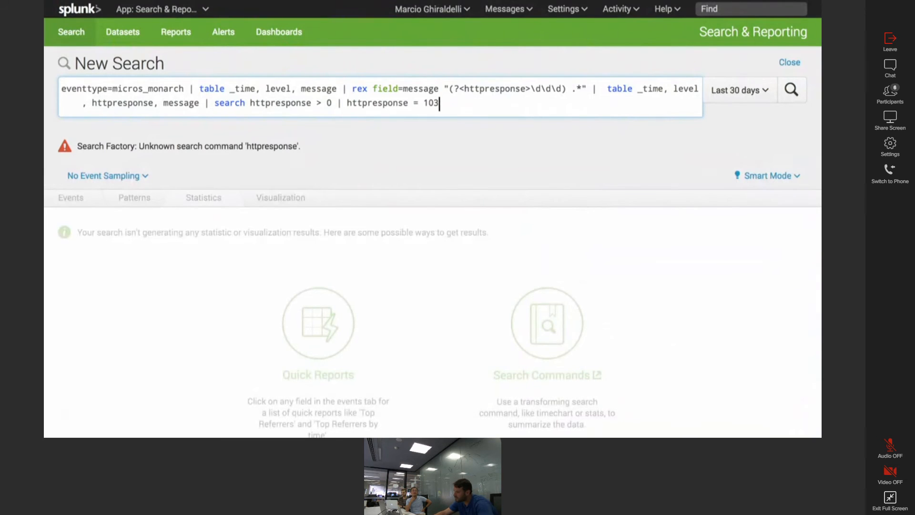
Step: Remove the pipe before "httpresponse = 103" so it joins the preceding search filter, and rerun the search
key(Left)
key(Left)
key(Left)
key(Left)
key(Left)
key(Left)
key(Left)
key(Left)
key(Left)
key(Left)
key(Left)
key(Left)
key(Left)
key(Left)
key(Left)
key(Left)
key(Left)
key(Left)
key(BackSpace)
key(BackSpace)
key(Return)
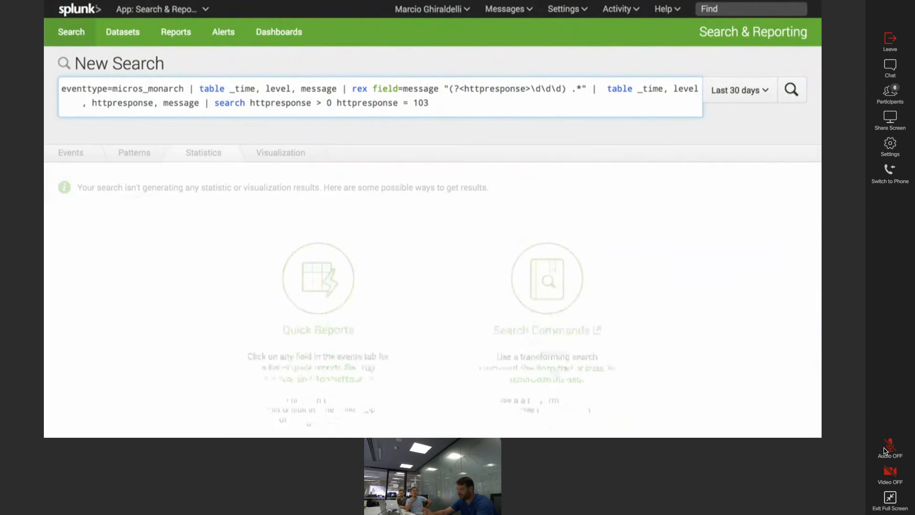
Step: Turn the meeting audio on and mute it again
click(892, 450)
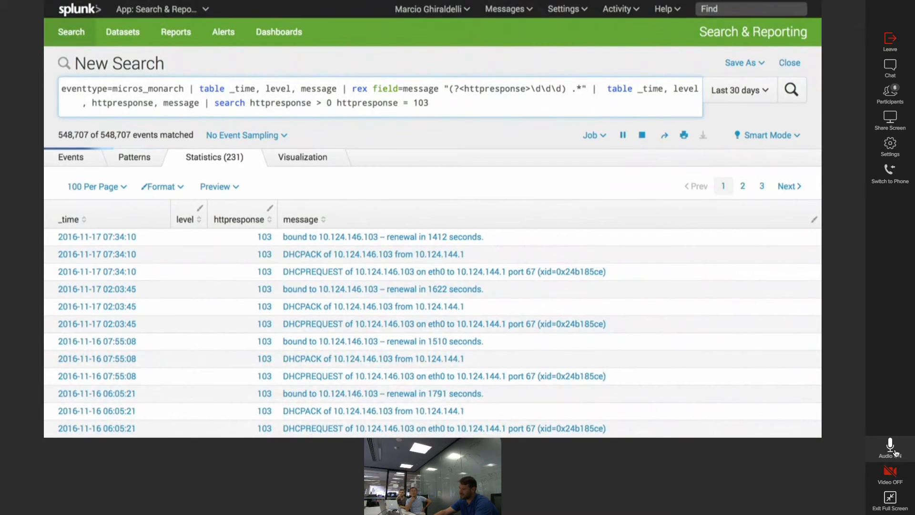
click(891, 448)
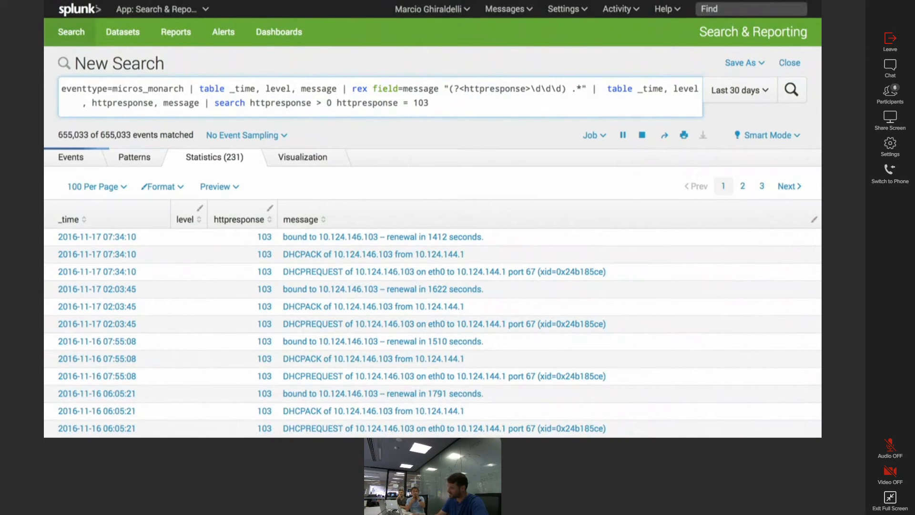
Step: Insert "^" before "\d\d\d" in the rex group and run the query with a count by httpresponse replacing the "httpresponse = 103" filter
click(337, 103)
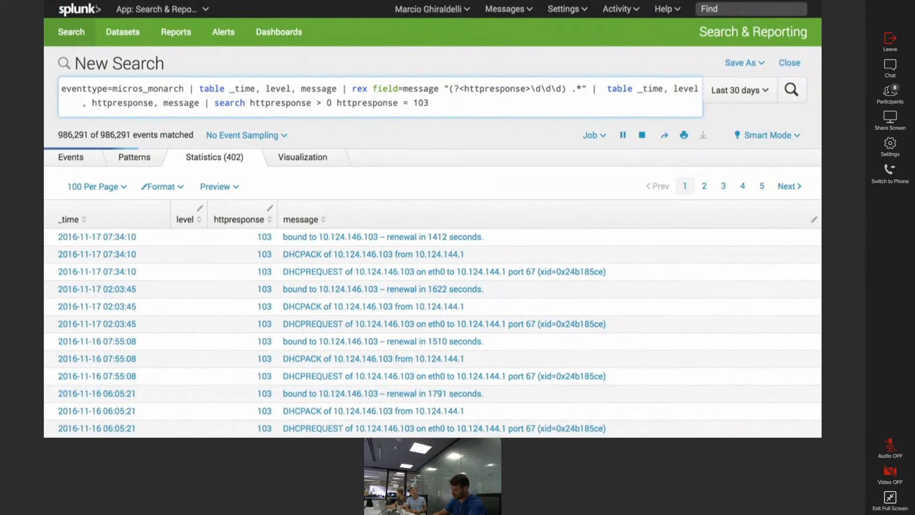
text(^)
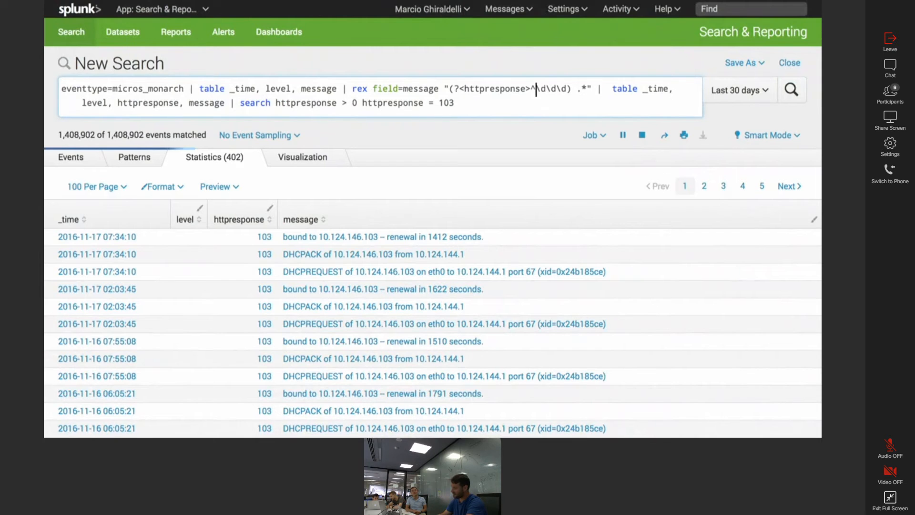
drag(455, 103, 363, 103)
text(| stast count )
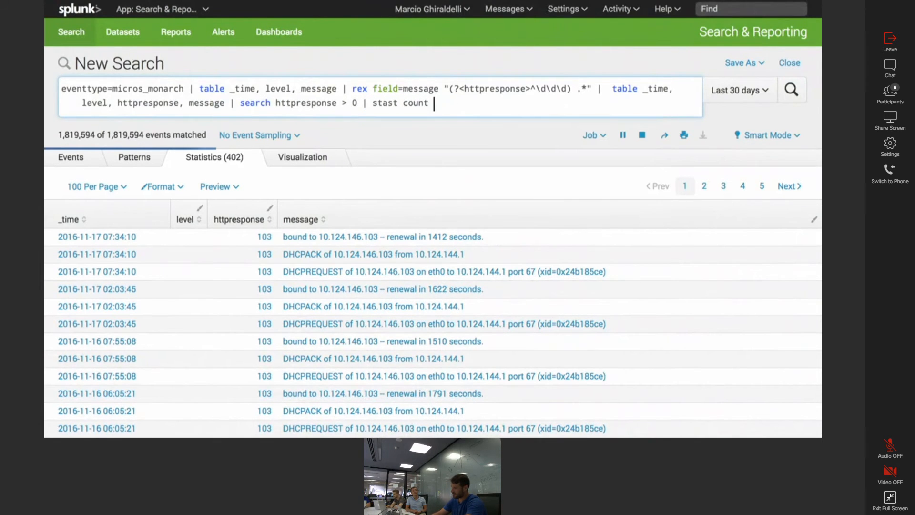
text(by httpresponse)
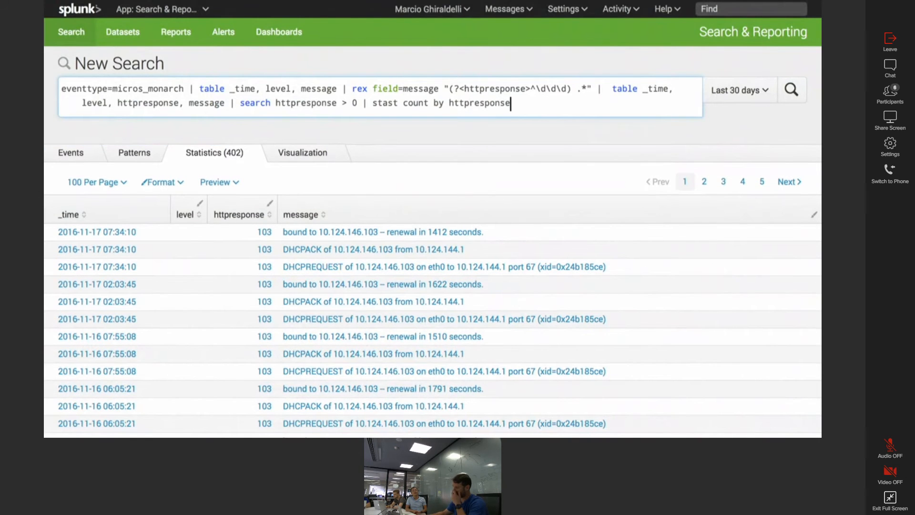
key(Return)
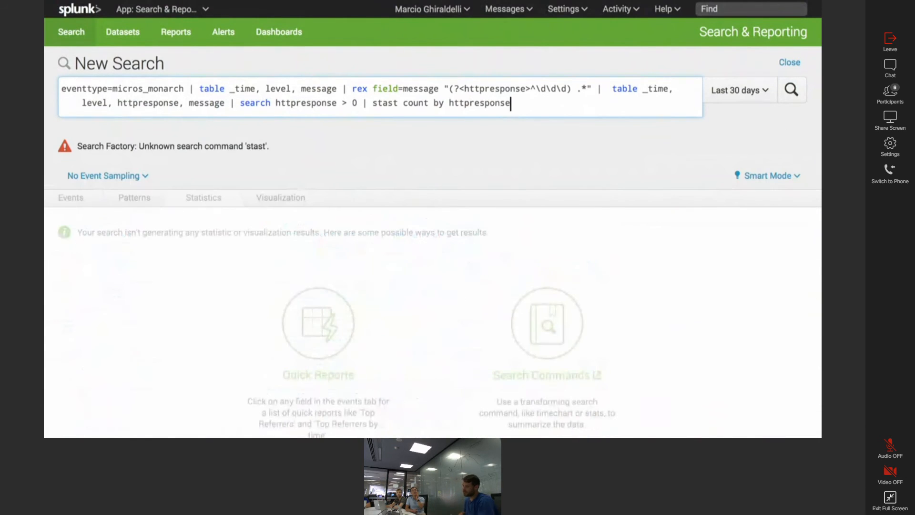
Step: Correct "stast" to "stats" in the count by httpresponse clause and rerun the search
key(Left)
key(Left)
key(Left)
key(Left)
key(Left)
key(Left)
key(Left)
key(Left)
key(Left)
key(Left)
key(Left)
key(Left)
key(Left)
key(Left)
key(Left)
key(Left)
key(Left)
key(Left)
key(Left)
key(Left)
key(BackSpace)
key(BackSpace)
text(ts)
key(Return)
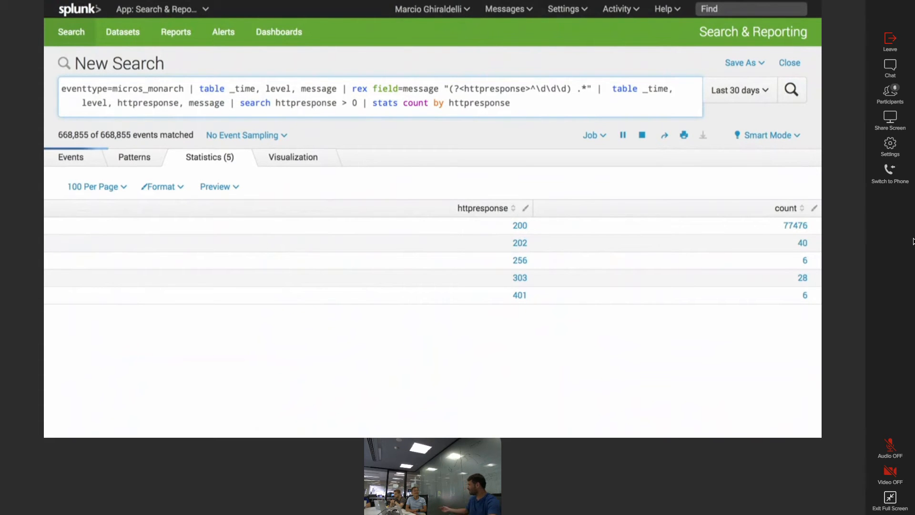
key(Print)
key(Escape)
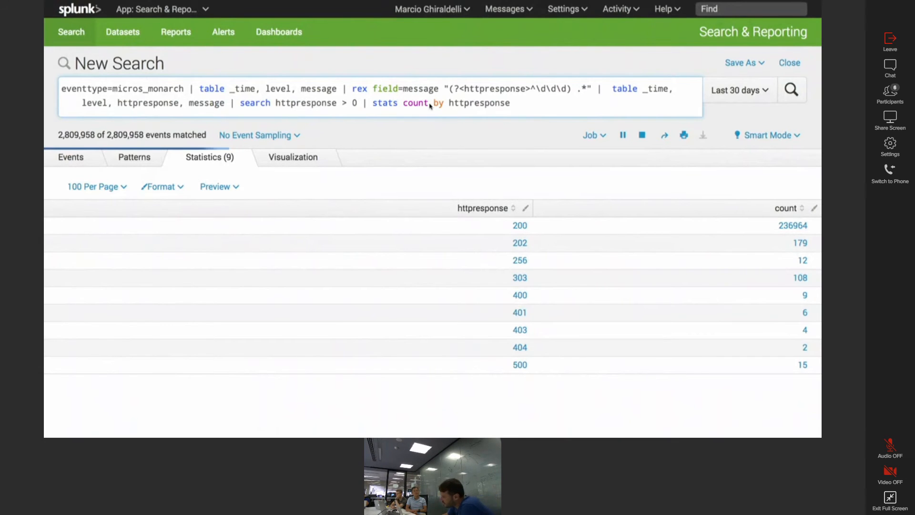
Step: Visualize the counts by httpresponse as a bar chart
click(299, 164)
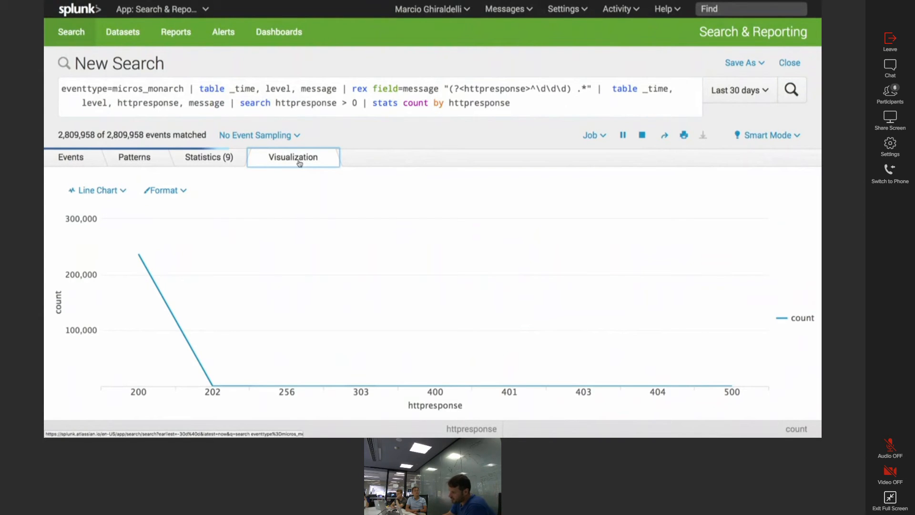
click(111, 190)
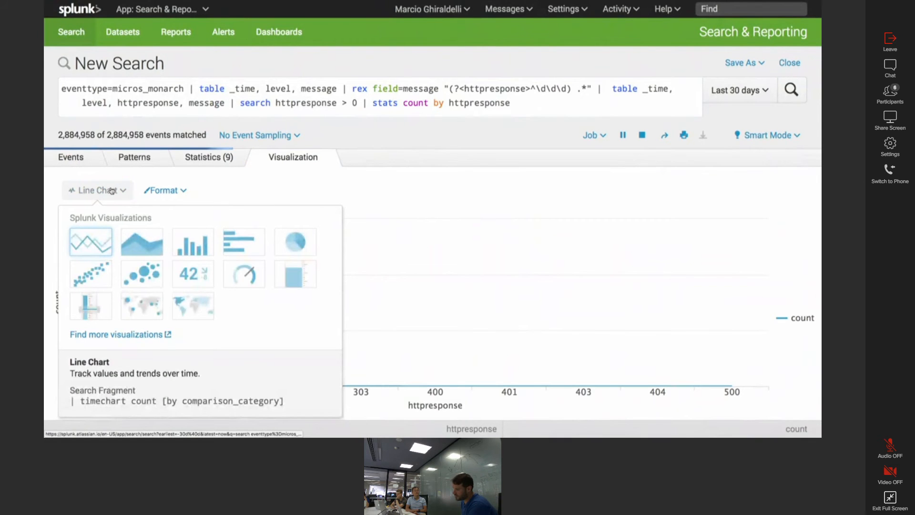
click(235, 254)
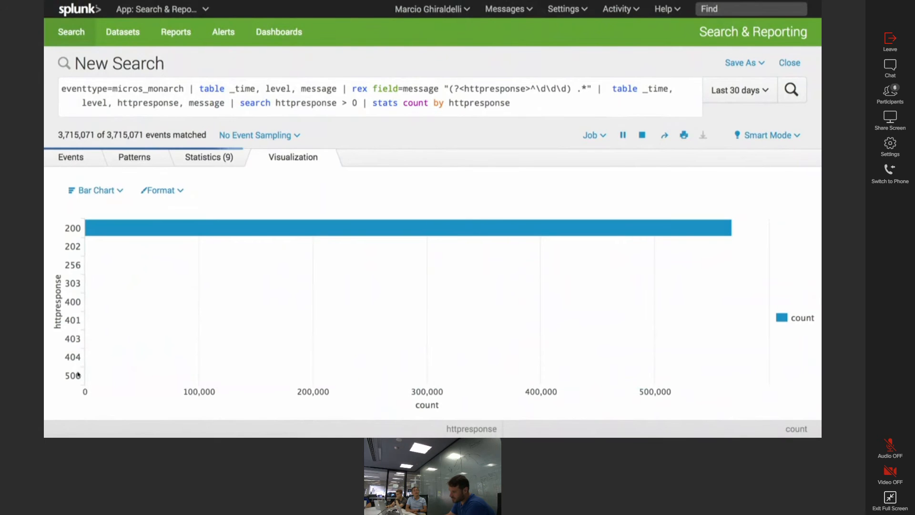
mouse_move(596, 237)
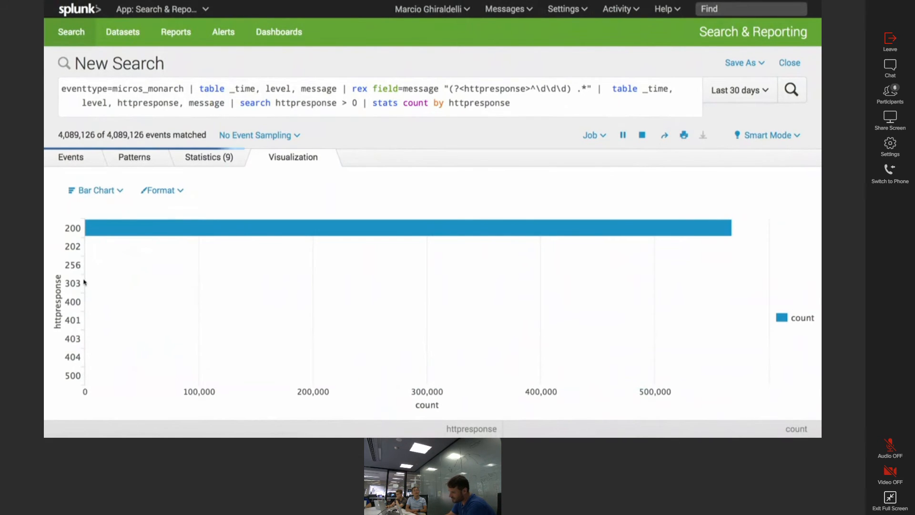
Step: Add "AND NOT httpresponse=200" to the search filter before the stats clause and rerun the query
click(513, 104)
key(Left)
key(Left)
key(Left)
key(Left)
key(Left)
key(Left)
key(Left)
key(Left)
key(Left)
key(Left)
key(Left)
key(Left)
key(Left)
key(Left)
key(Left)
key(Left)
key(Left)
key(Left)
key(Left)
key(Left)
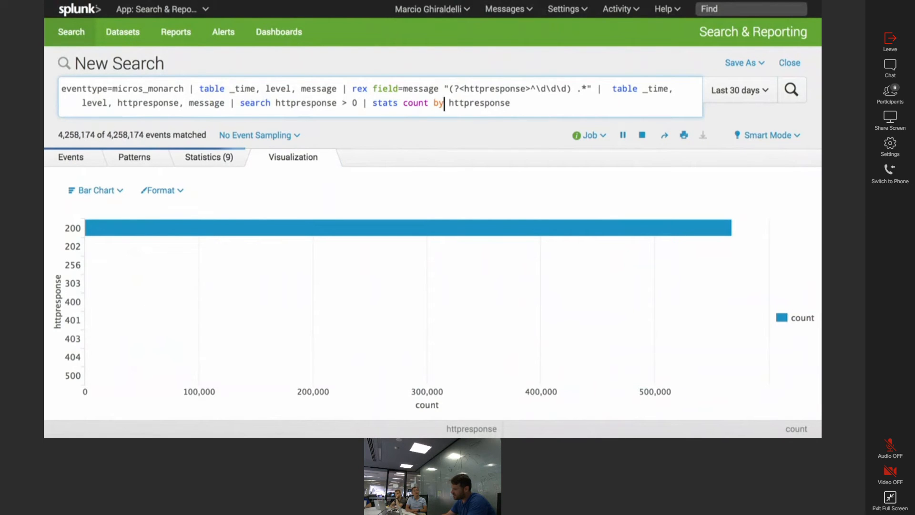
key(Left)
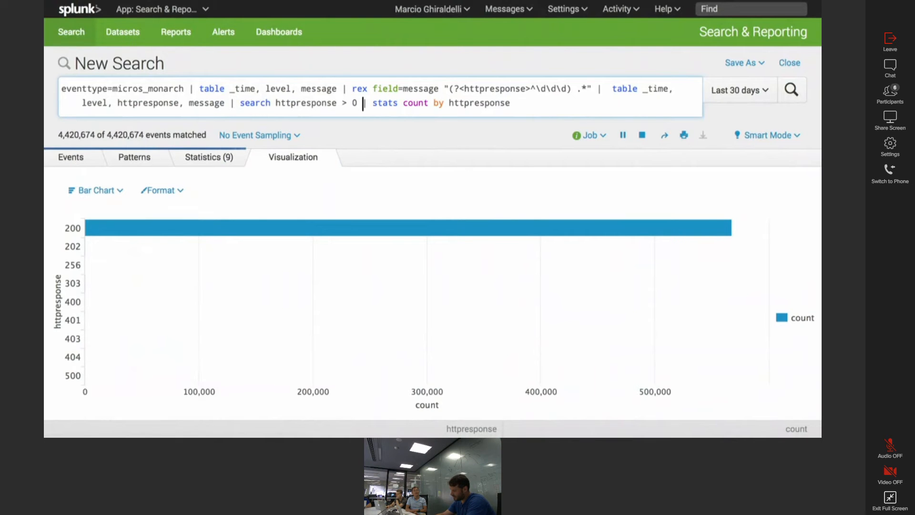
text(AND NOT httpresponse=200)
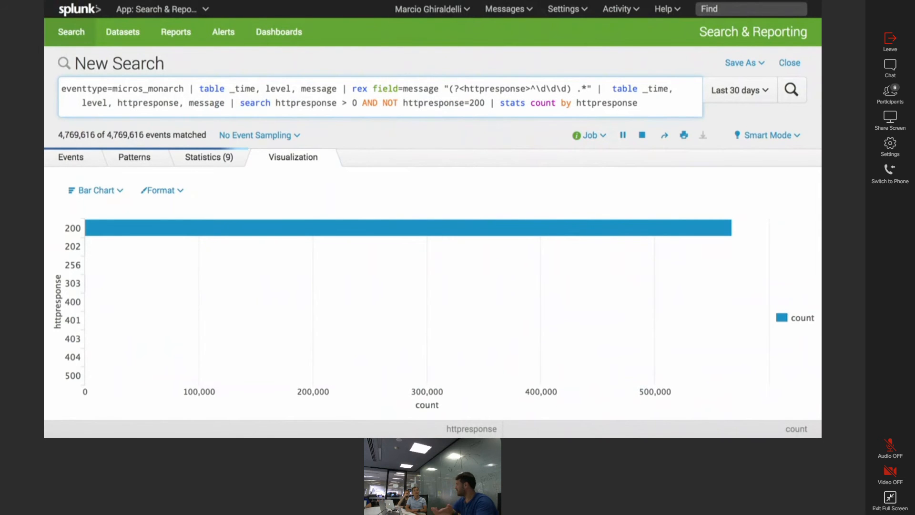
key(Return)
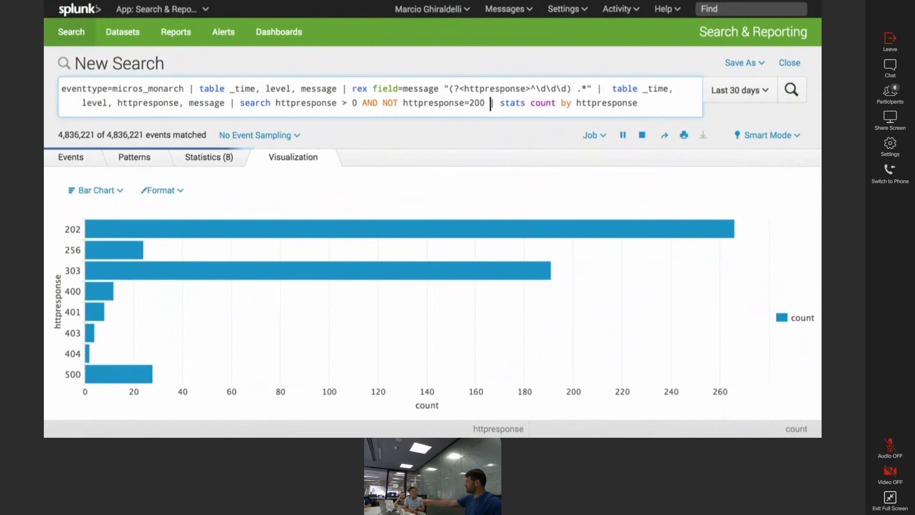
Step: Load the Splunk Bootcamp Confluence page in place of a High Level Architecture page and close the other architecture tab
mouse_move(488, 3)
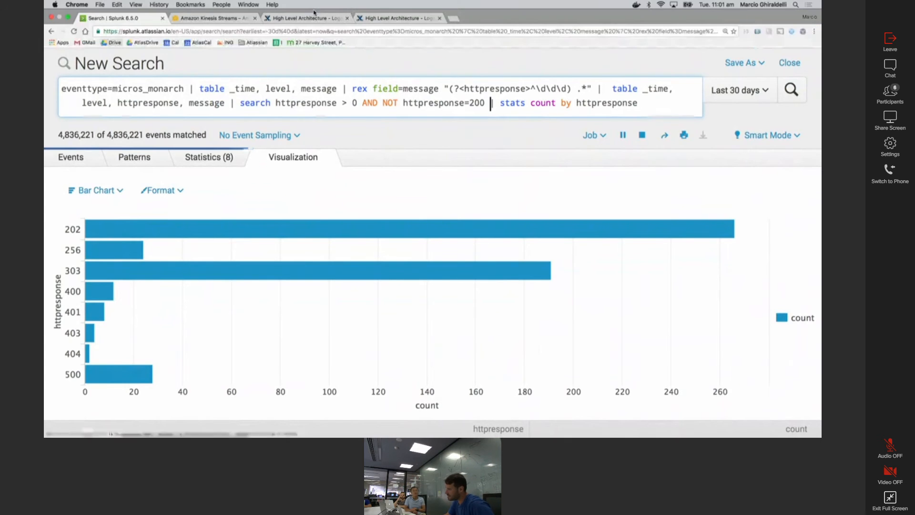
click(383, 18)
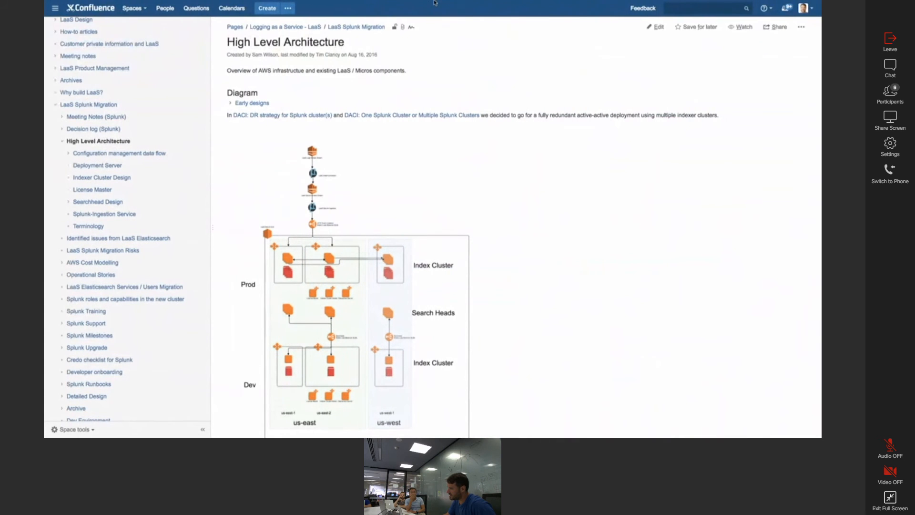
mouse_move(293, 4)
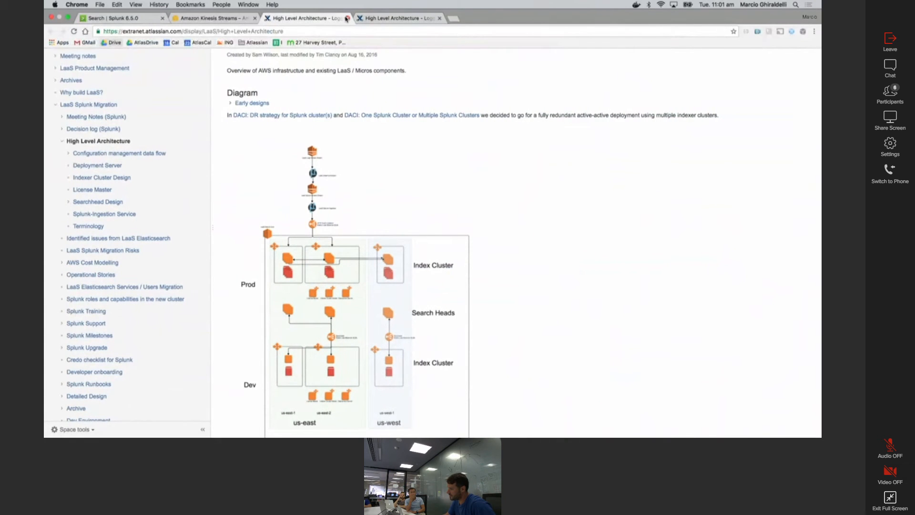
click(321, 29)
text(spl)
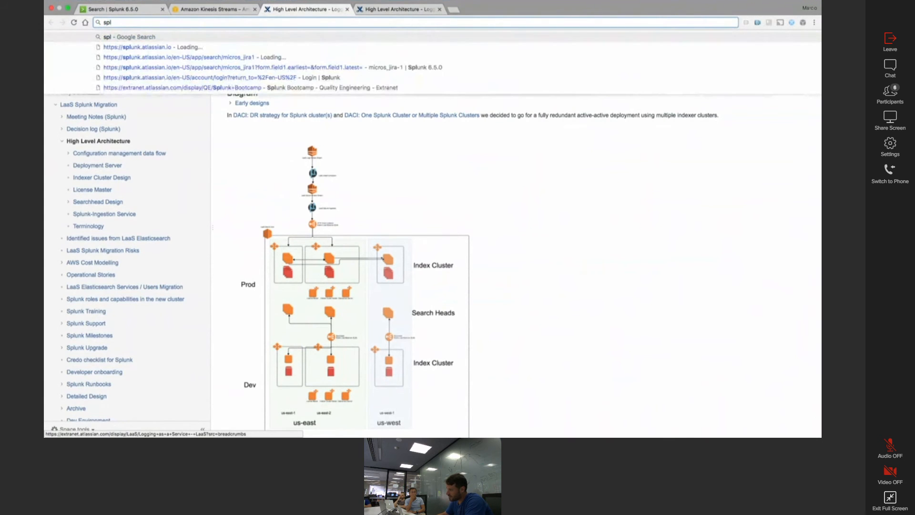
key(Down)
key(Down)
key(Down)
key(Down)
key(Down)
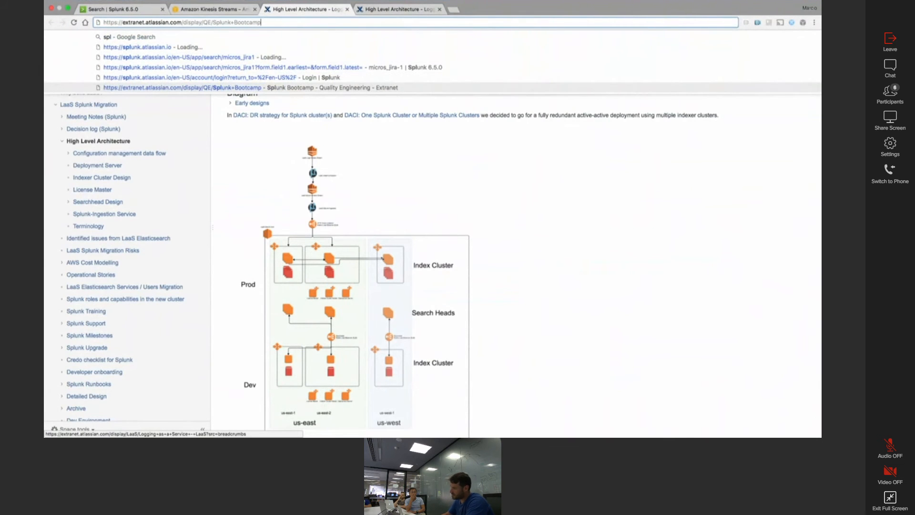
key(Return)
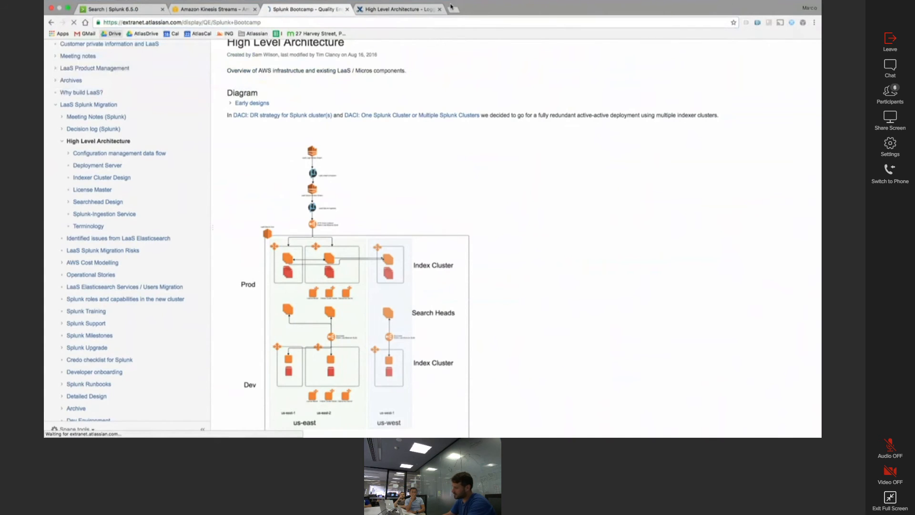
click(441, 9)
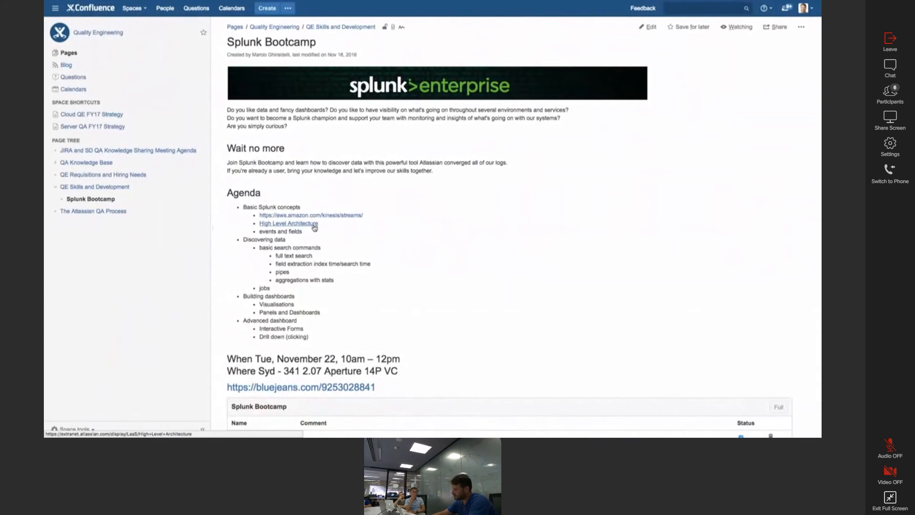
Step: Enlarge the Splunk Bootcamp page and bring its Agenda section into view
key(super+plus)
key(super+plus)
key(super+plus)
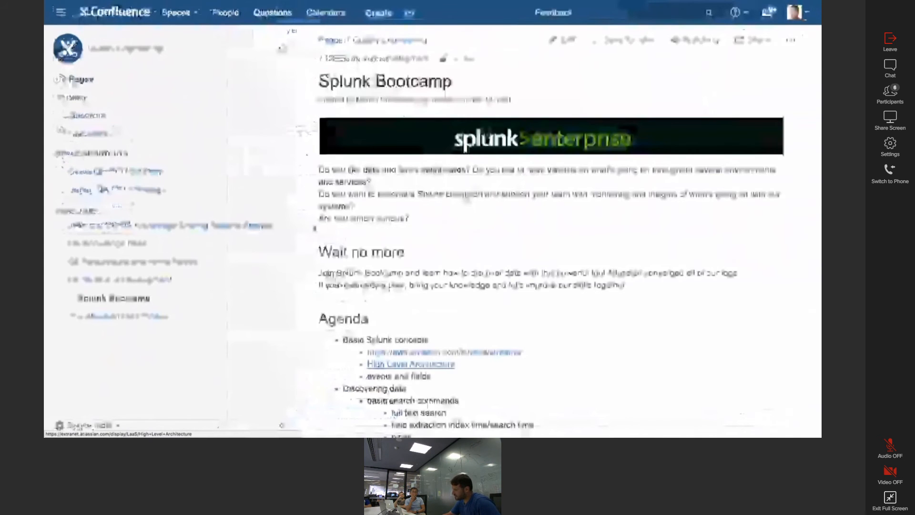
key(super+plus)
scroll(491, 228, down, 3)
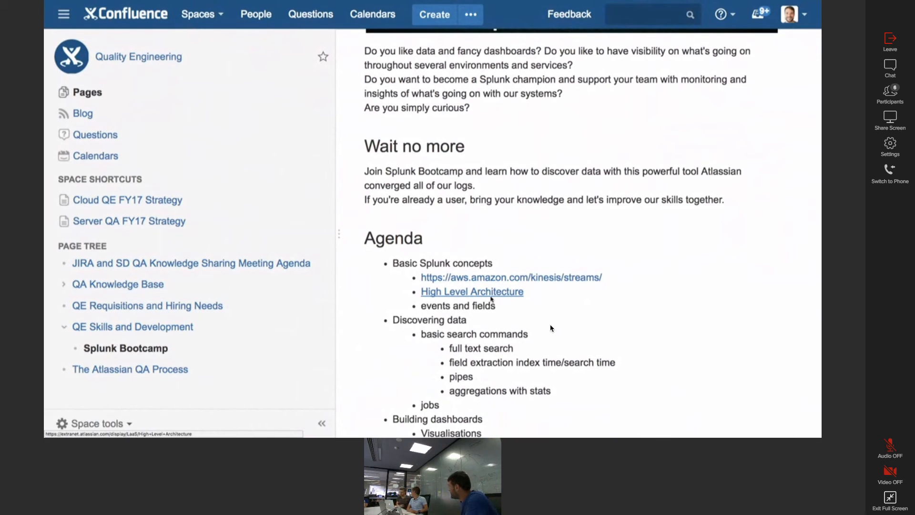
Step: Resize the meeting layout so the room video is large and the shared presentation small
mouse_move(430, 500)
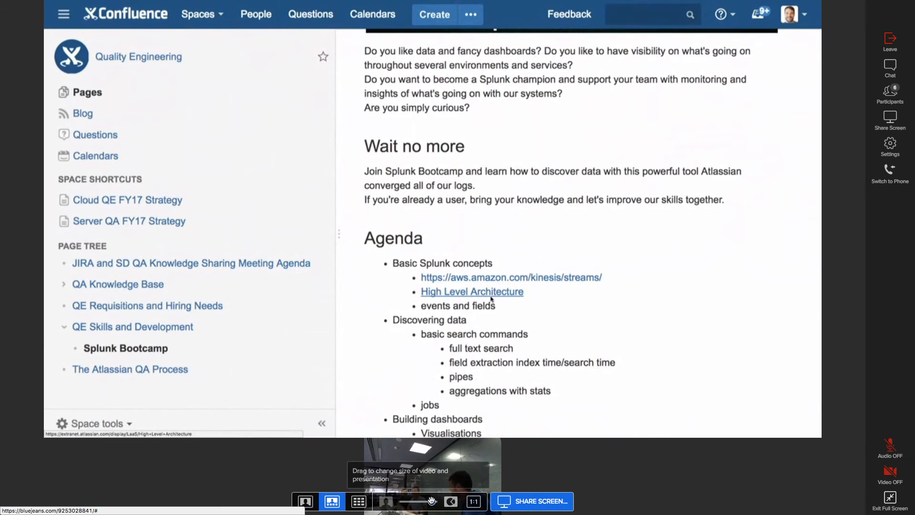
drag(432, 502, 411, 502)
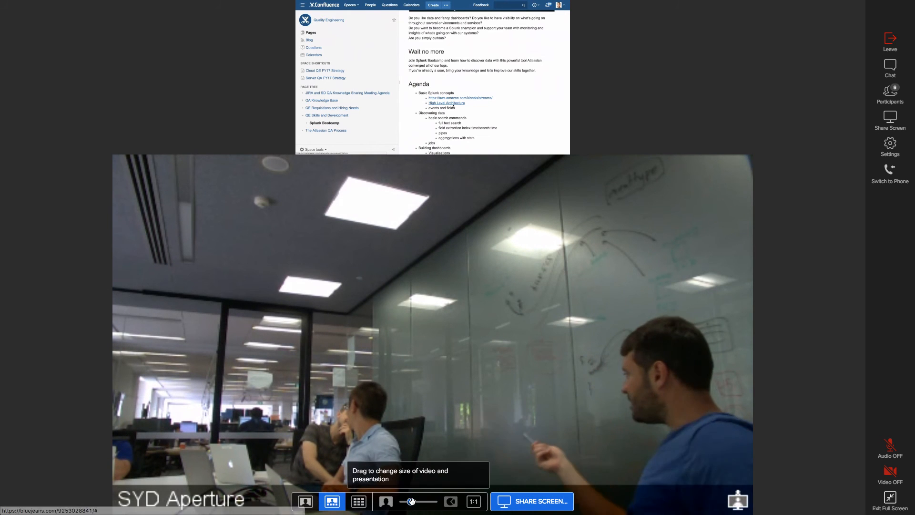
drag(410, 502, 405, 501)
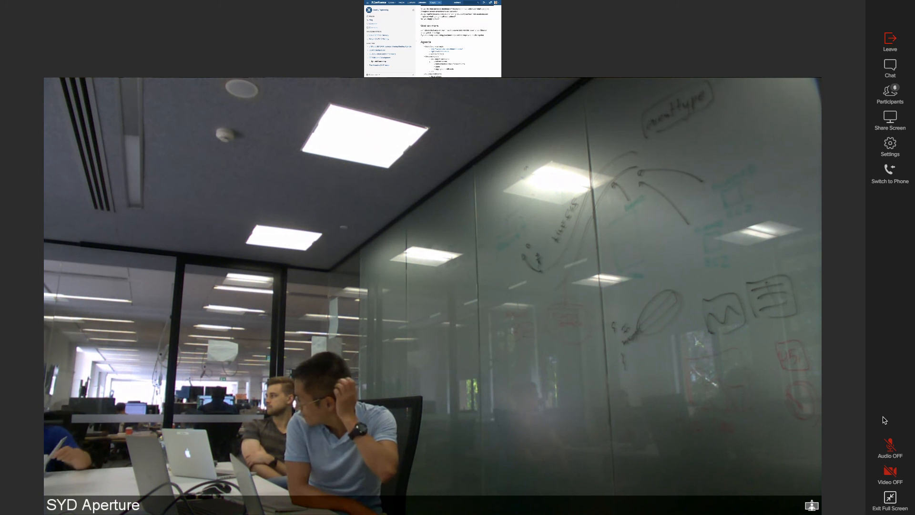
Step: Toggle the meeting microphone and camera on and off again
click(901, 442)
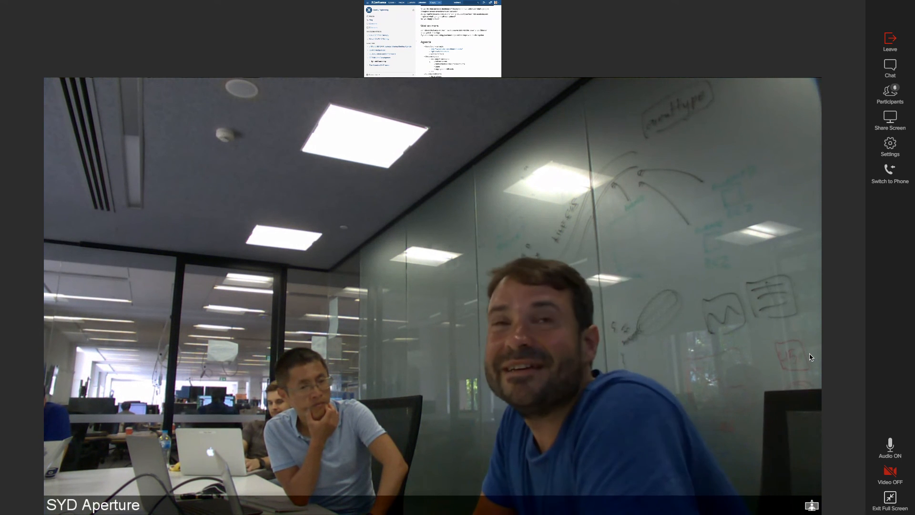
mouse_move(747, 402)
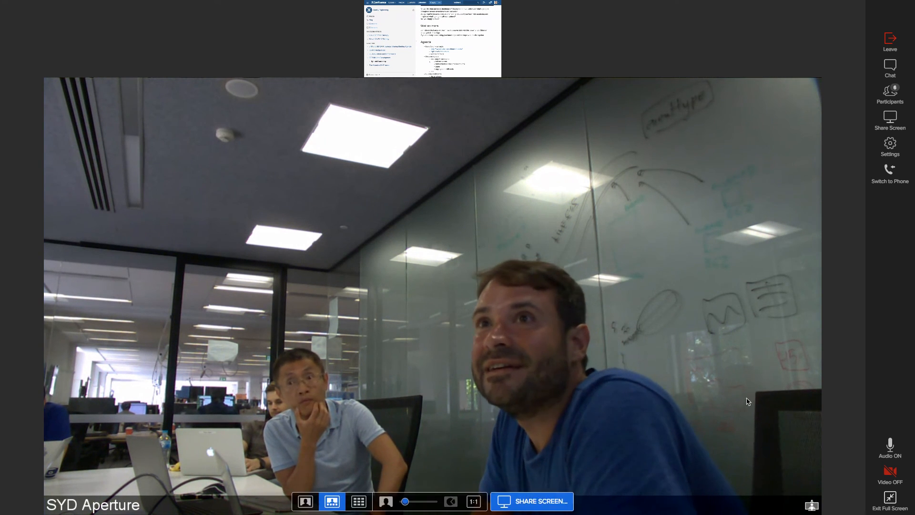
click(883, 481)
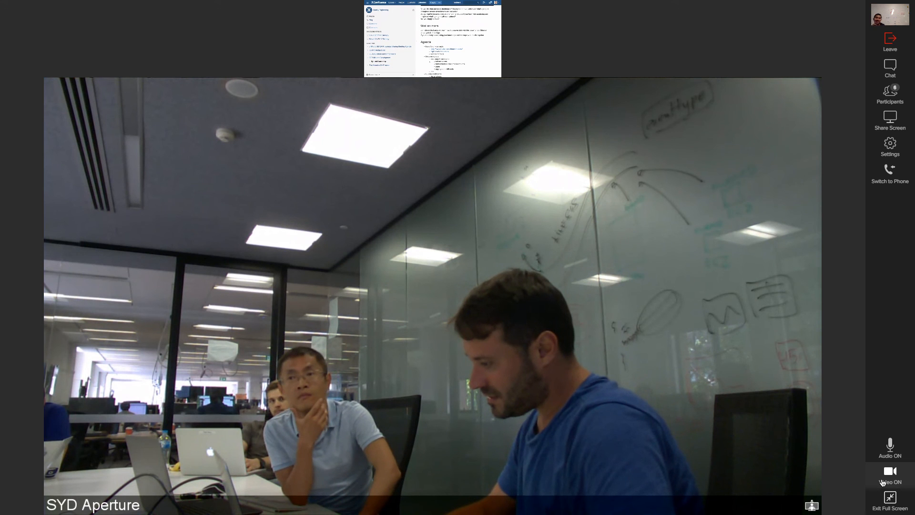
click(882, 481)
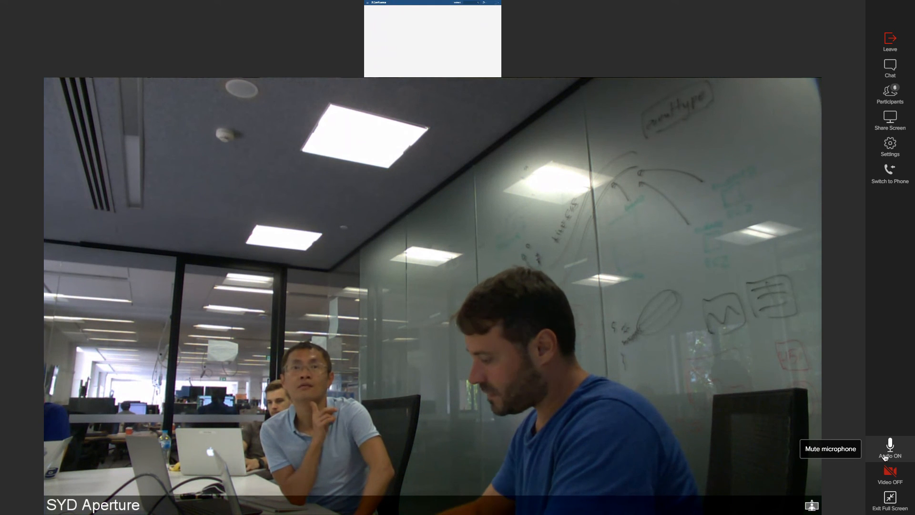
click(885, 458)
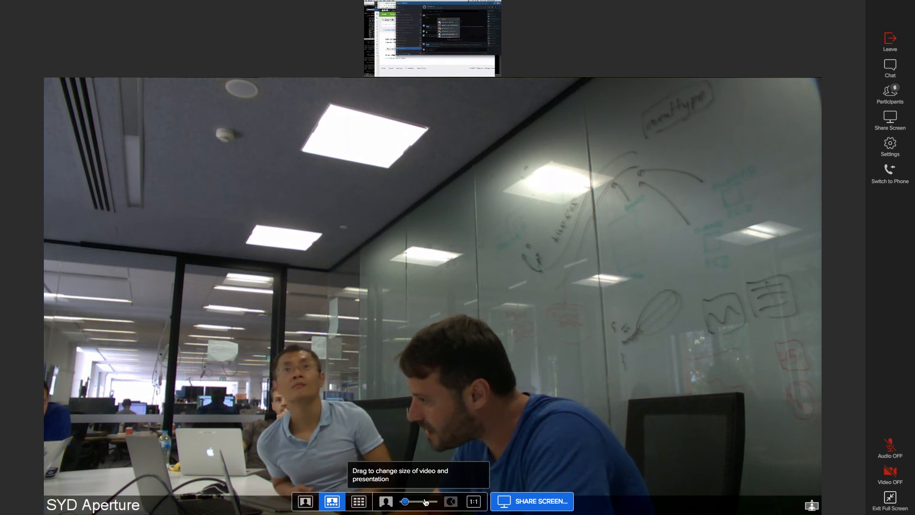
Step: Unmute the microphone and enlarge the shared presentation relative to the room video
key(m)
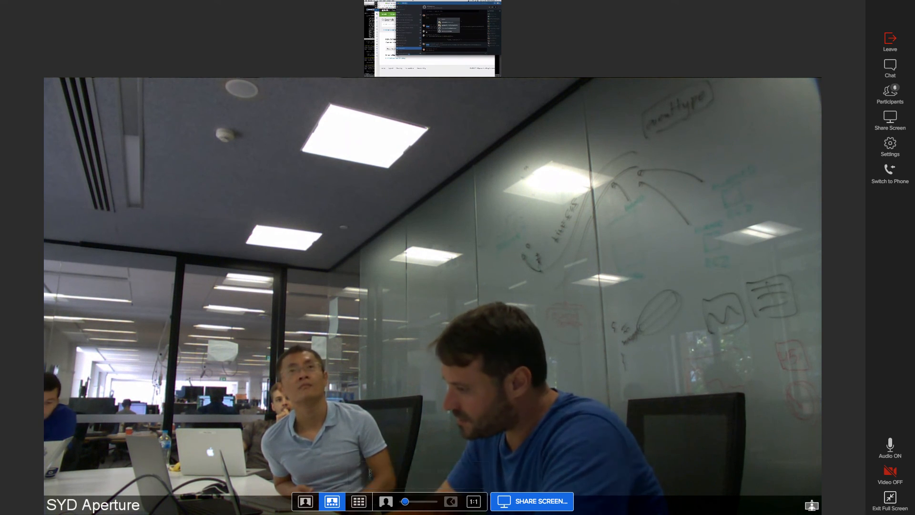
drag(405, 501, 429, 501)
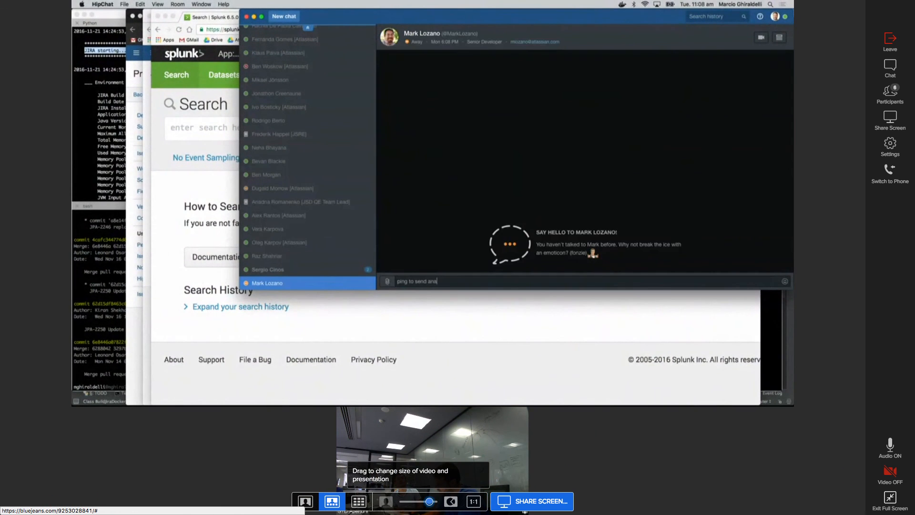
Step: Send the HipChat message "ping to send analytics splunk plan" and switch back to the Splunk search window in Chrome
text(plan)
key(Return)
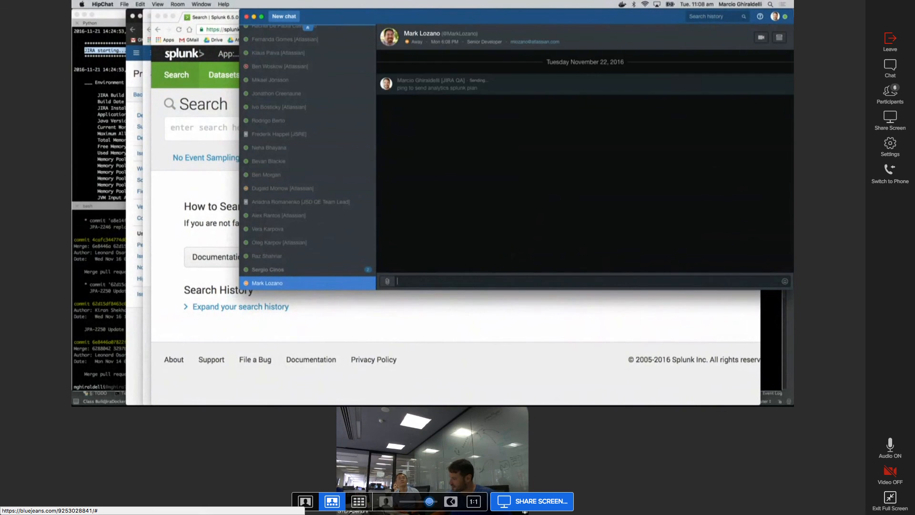
click(491, 333)
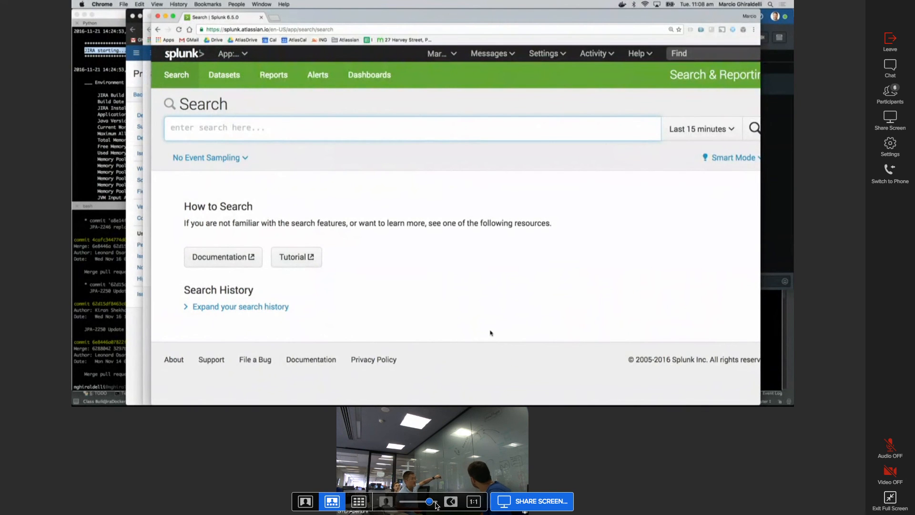
Step: Rebalance the meeting layout to make the room video larger than the shared Splunk screen
right_click(437, 501)
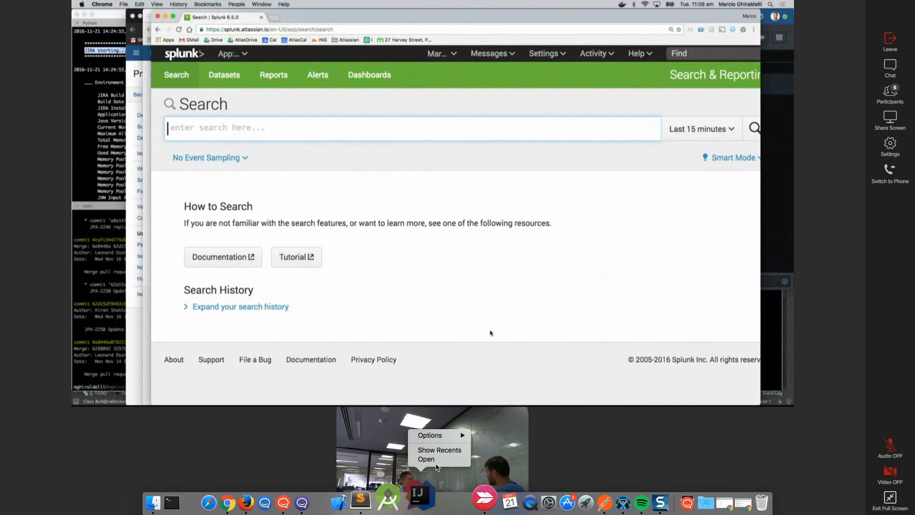
click(337, 448)
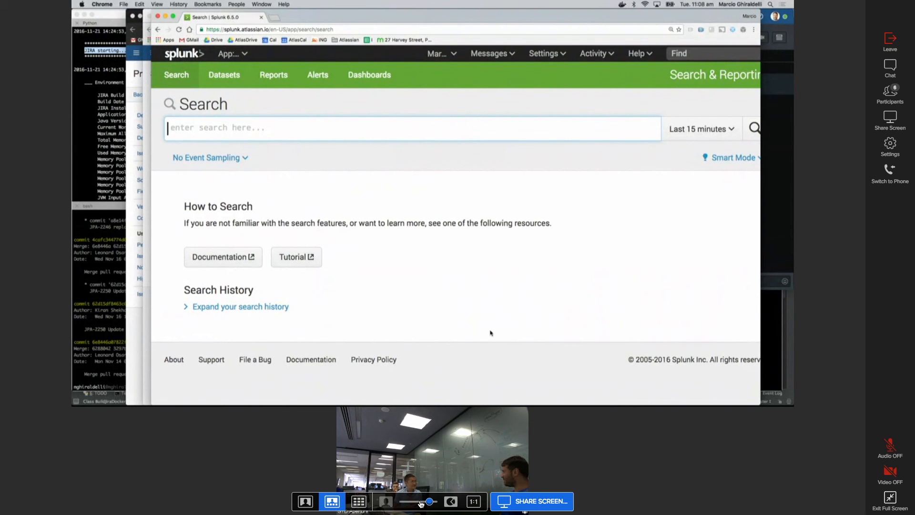
click(418, 502)
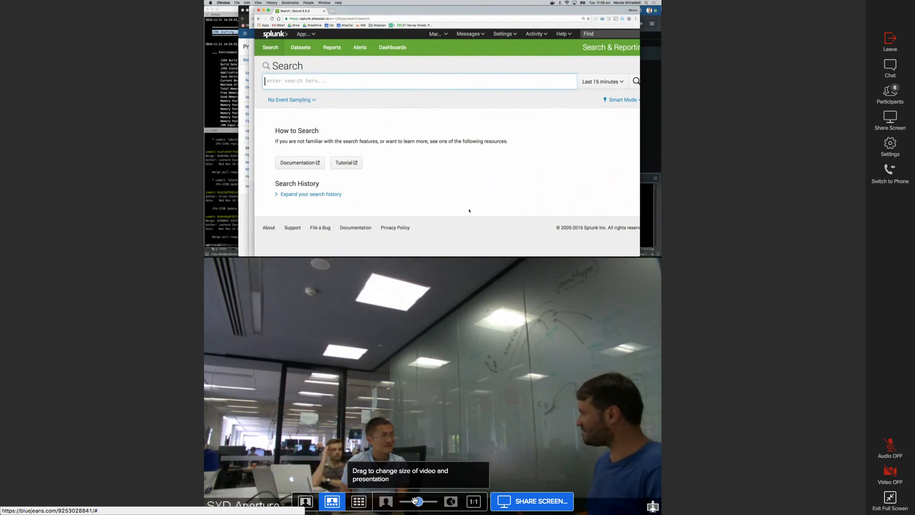
drag(415, 501, 412, 501)
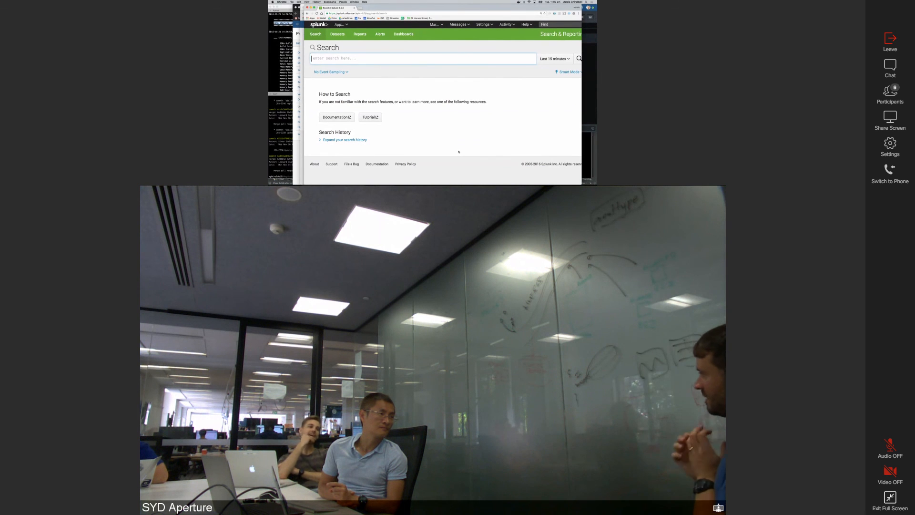
Step: Enlarge the shared Splunk presentation over the room video and return the layout to the larger room video
mouse_move(419, 412)
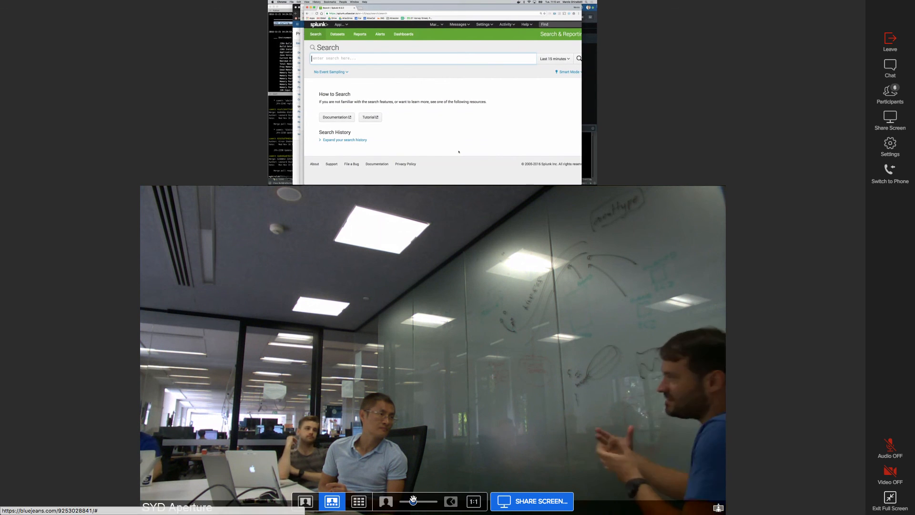
drag(413, 500, 435, 502)
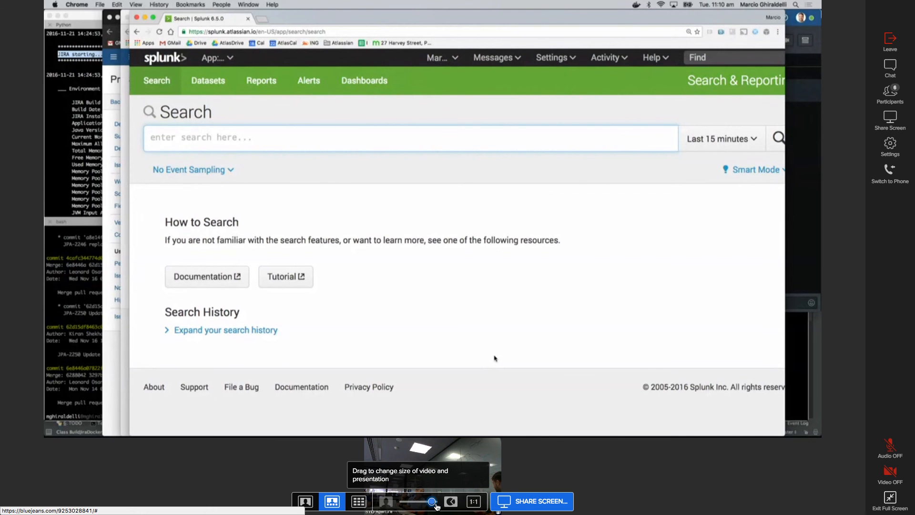
drag(431, 501, 413, 501)
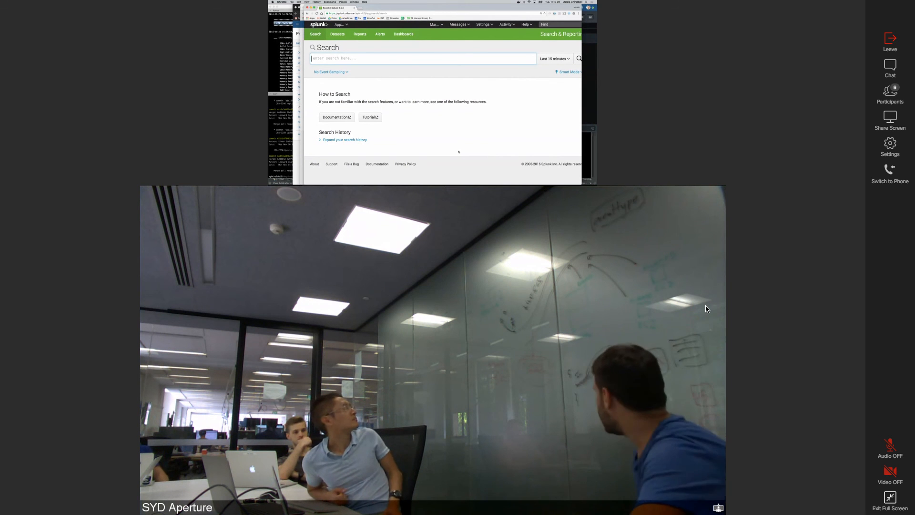
Step: Resize the meeting layout fully toward the room video so it fills the view and hides the shared presentation
mouse_move(399, 493)
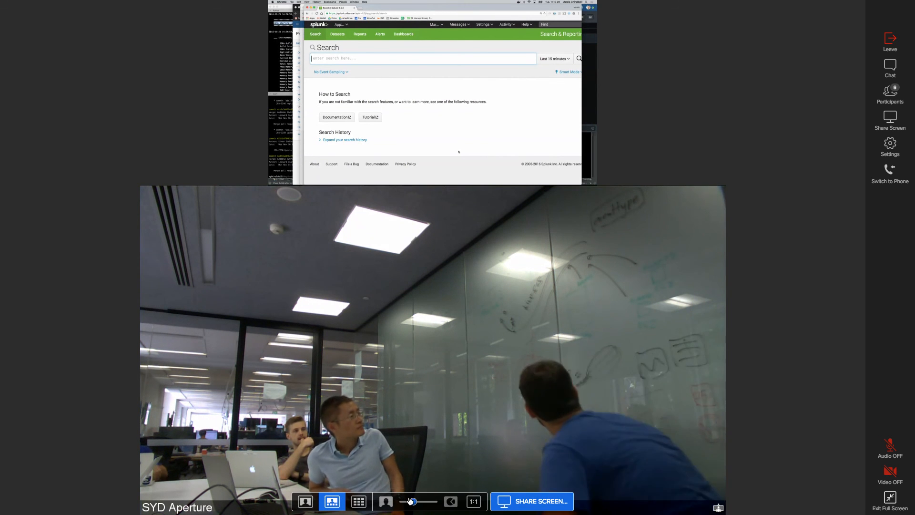
drag(412, 502, 400, 501)
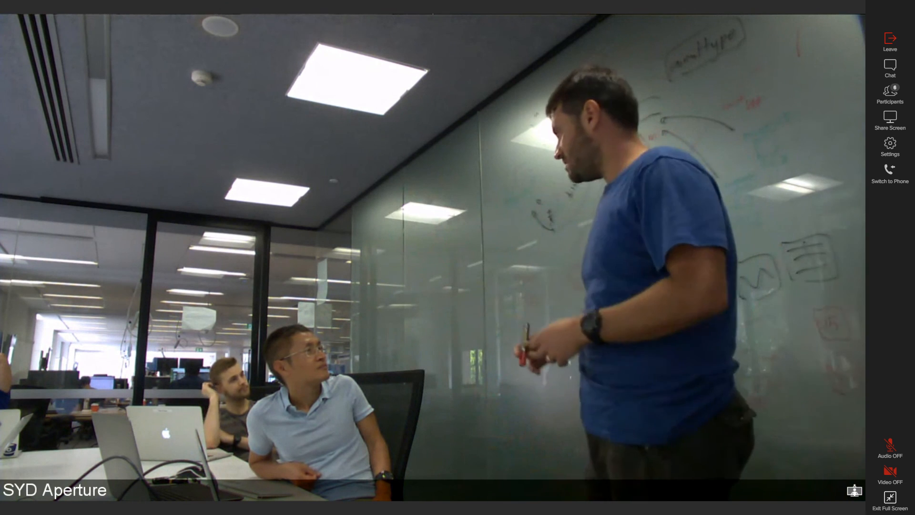
mouse_move(643, 360)
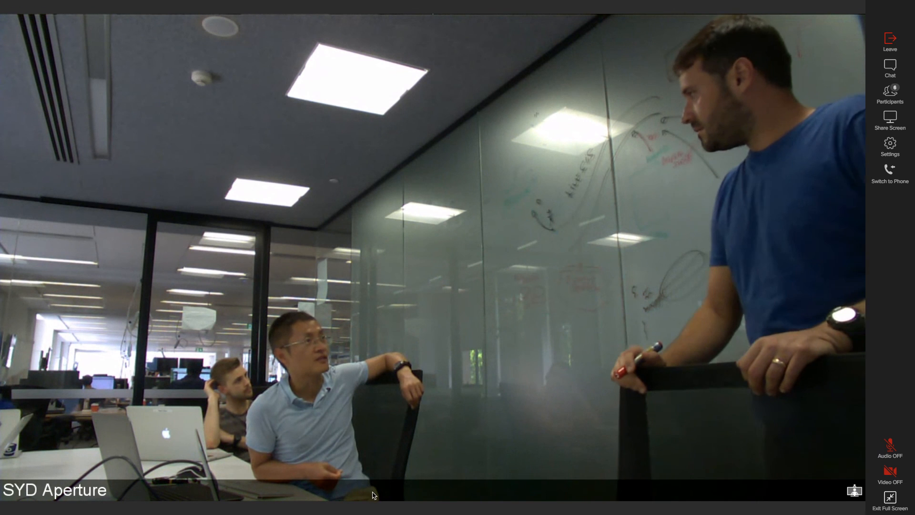
mouse_move(395, 498)
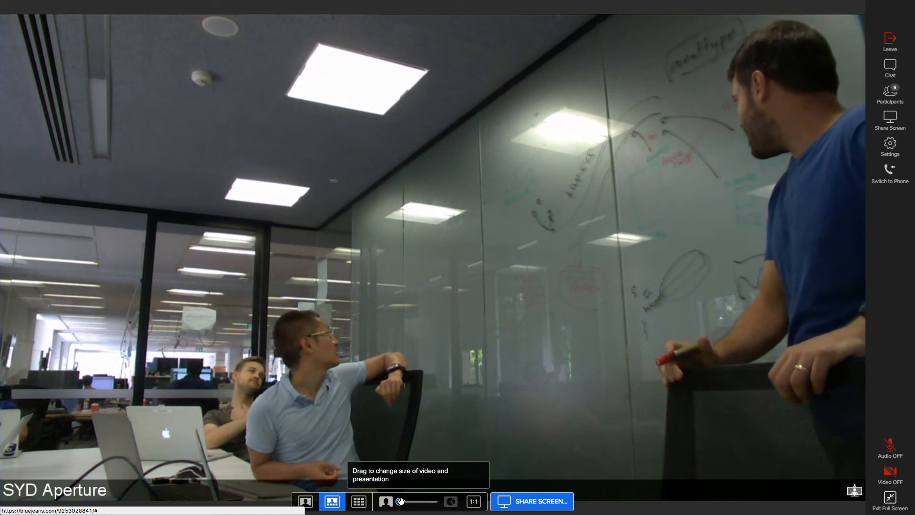
mouse_move(401, 501)
mouse_down()
mouse_move(410, 502)
mouse_move(399, 501)
mouse_up()
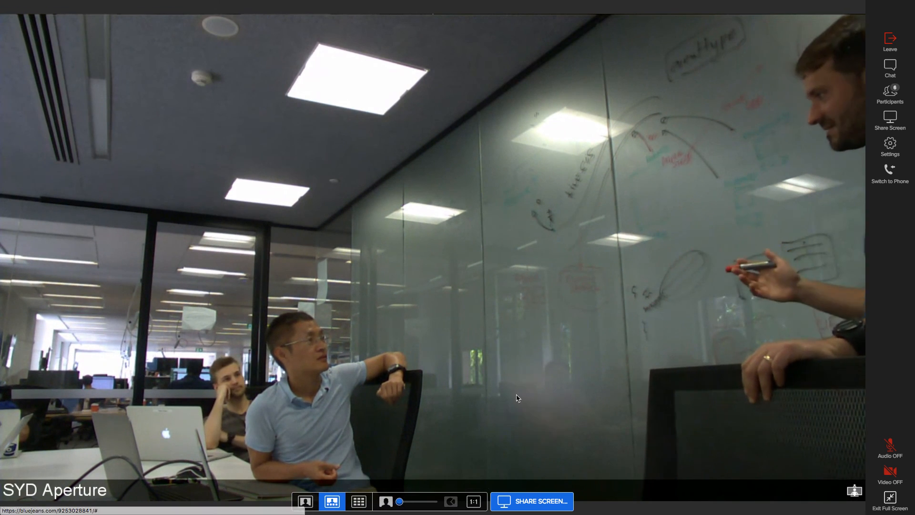